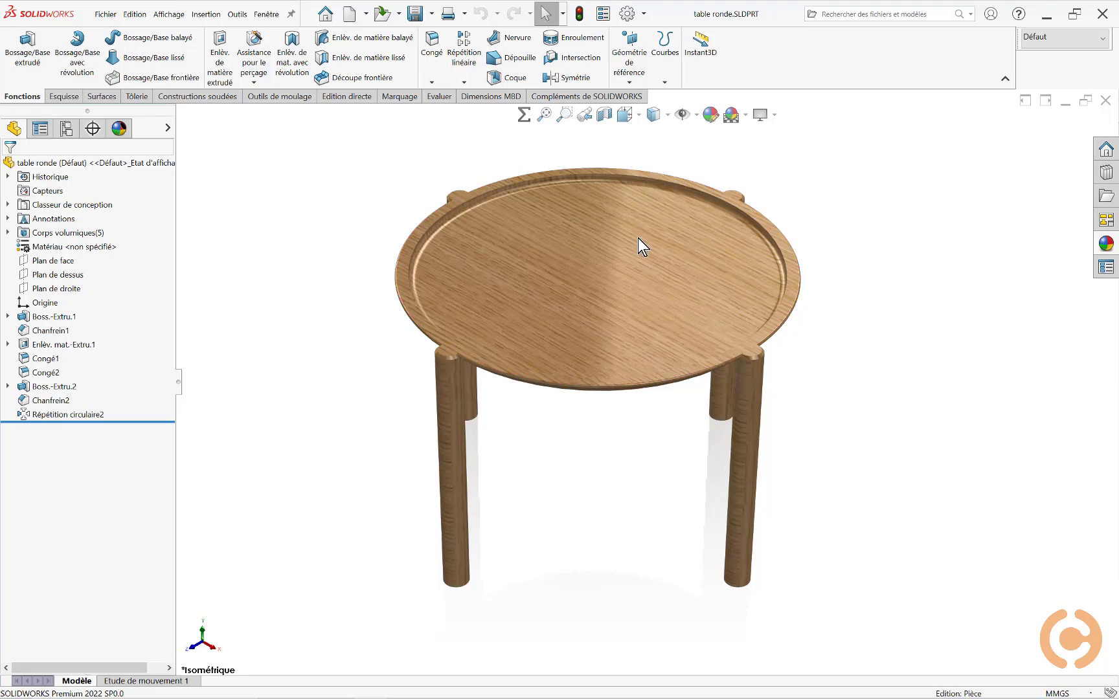
Step: Open the advanced appearance settings for the recessed circular face of the tabletop
click(635, 233)
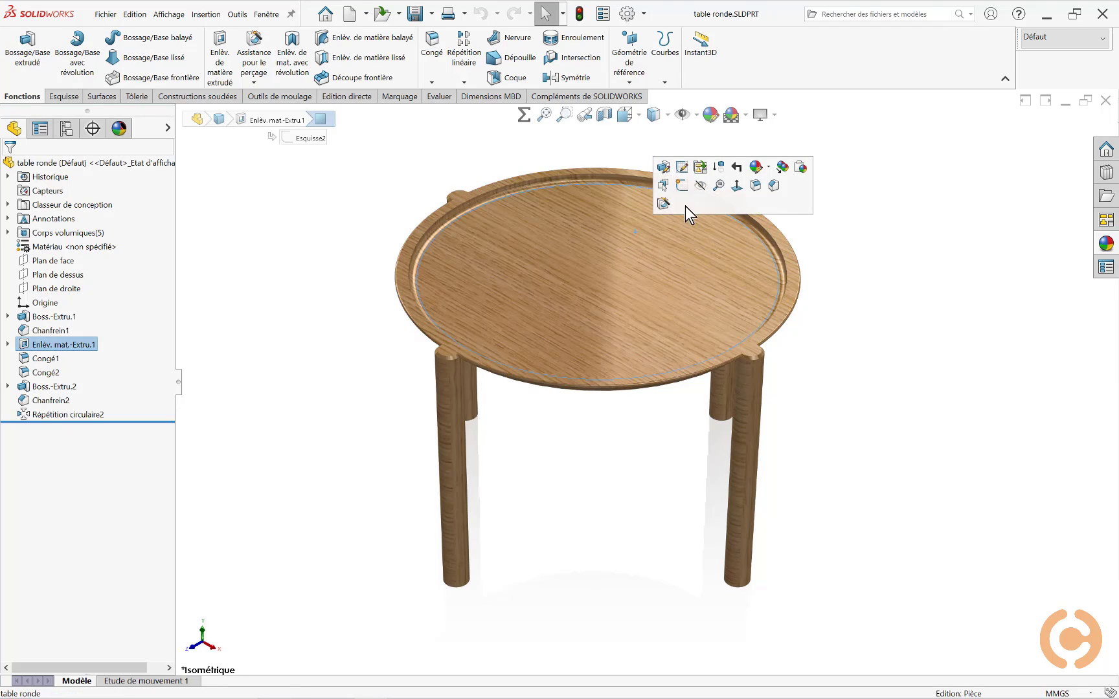
click(769, 168)
click(762, 204)
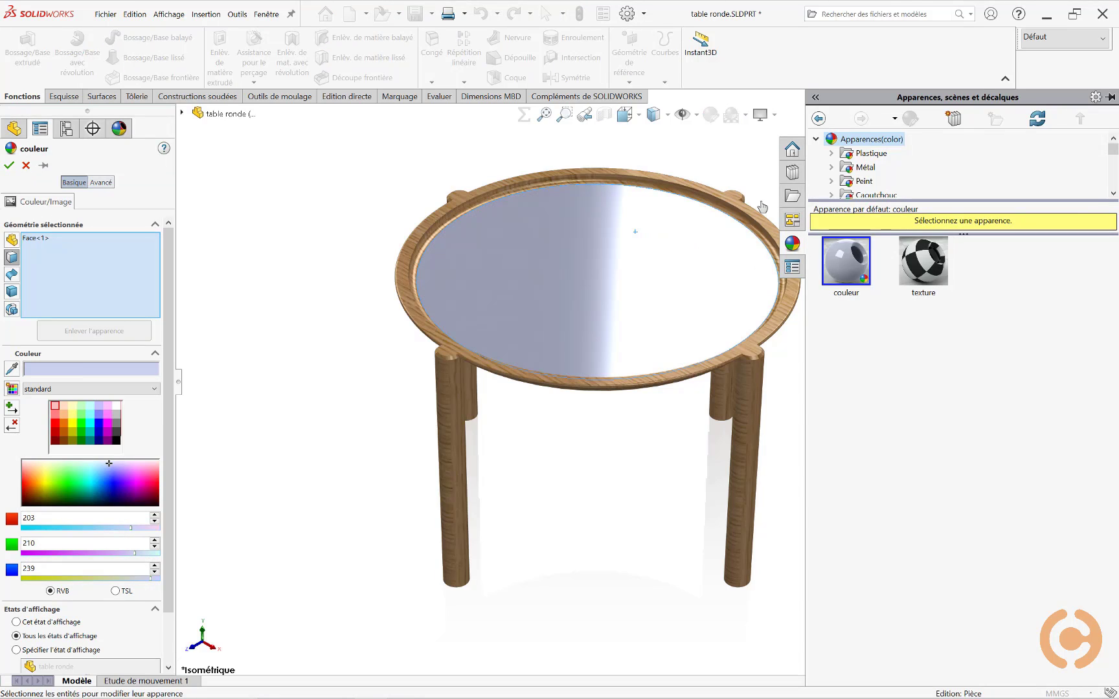
click(106, 182)
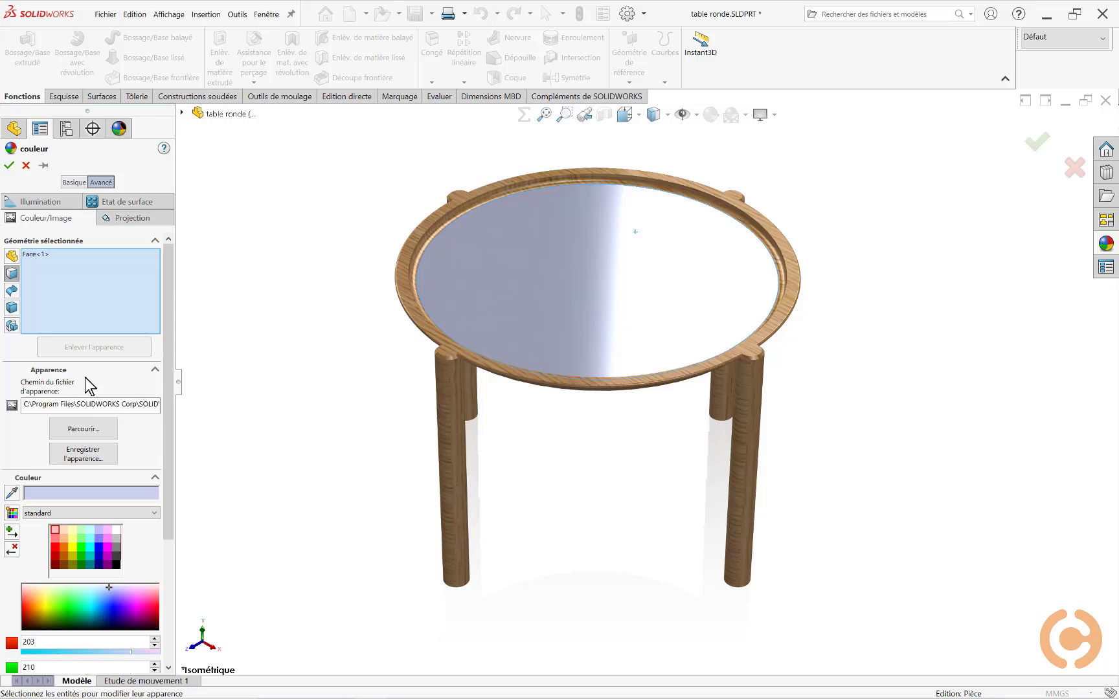
Step: Load Table texture.jpg as the face's appearance image and save the appearance as table.p2m, replacing the existing file
click(81, 430)
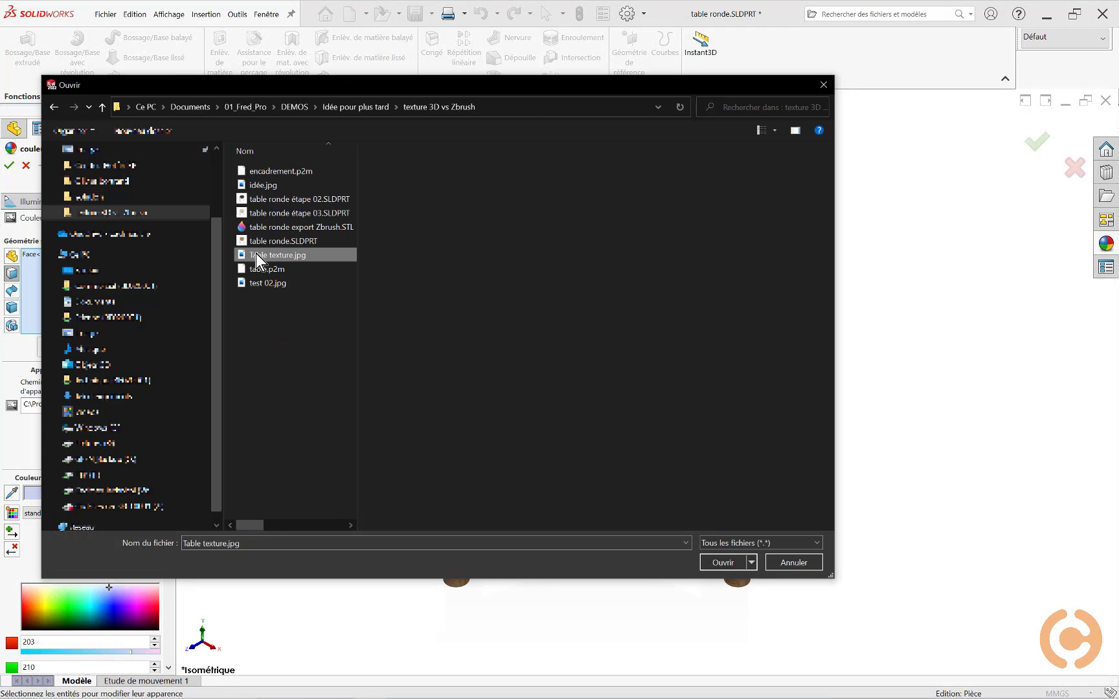
right_click(257, 254)
click(204, 282)
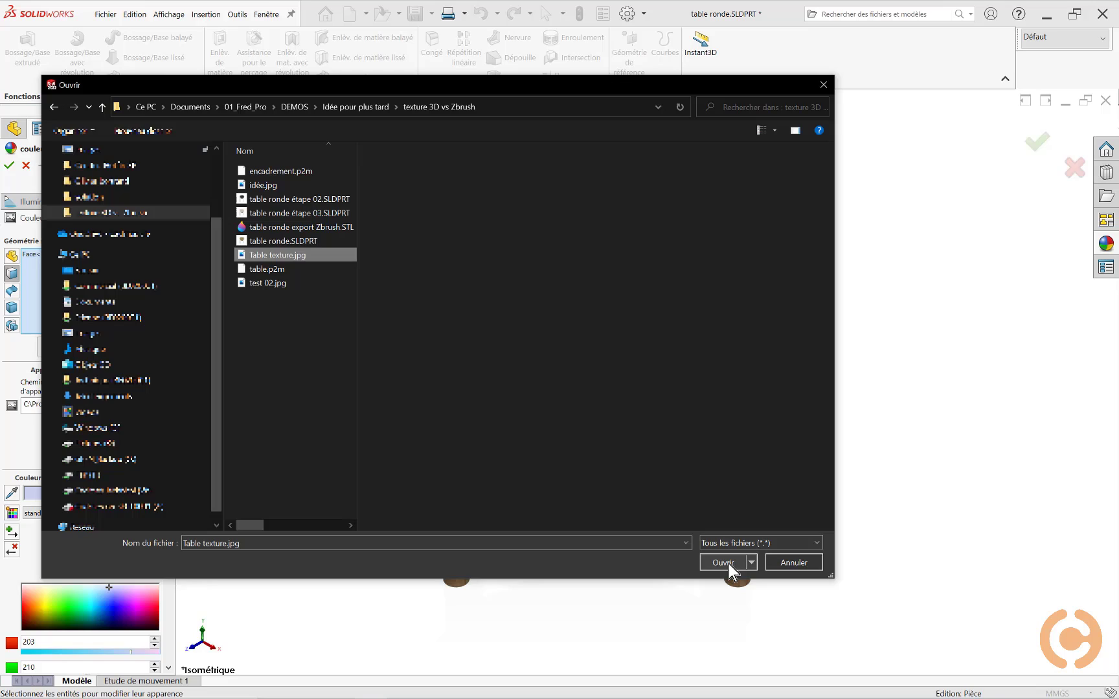
click(723, 562)
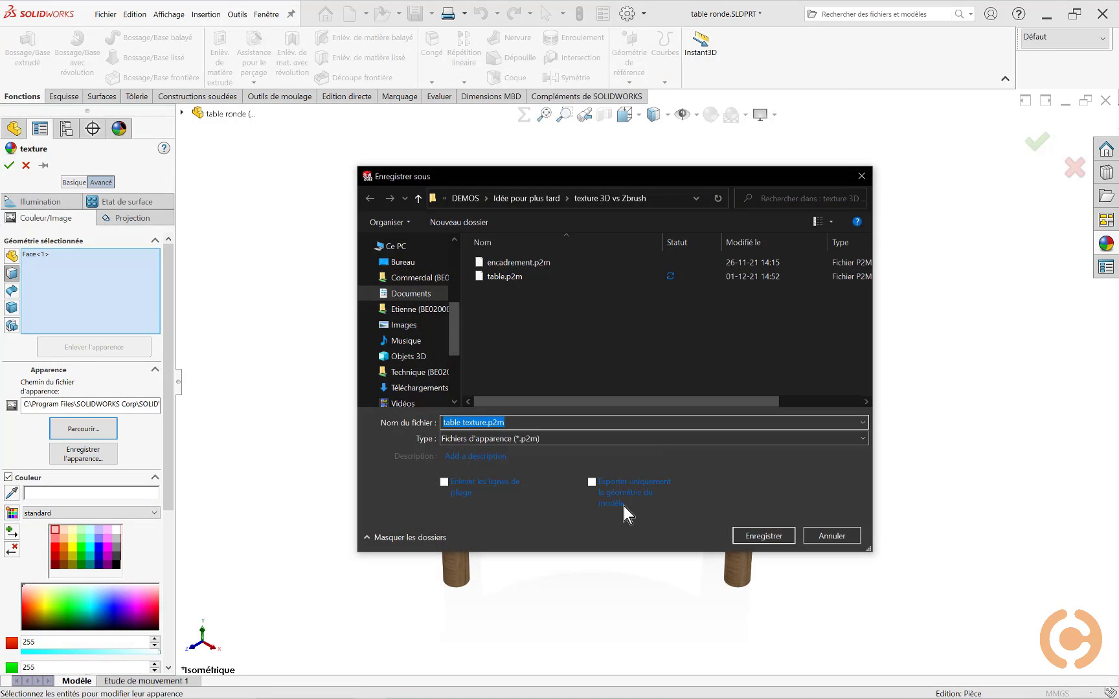
click(506, 282)
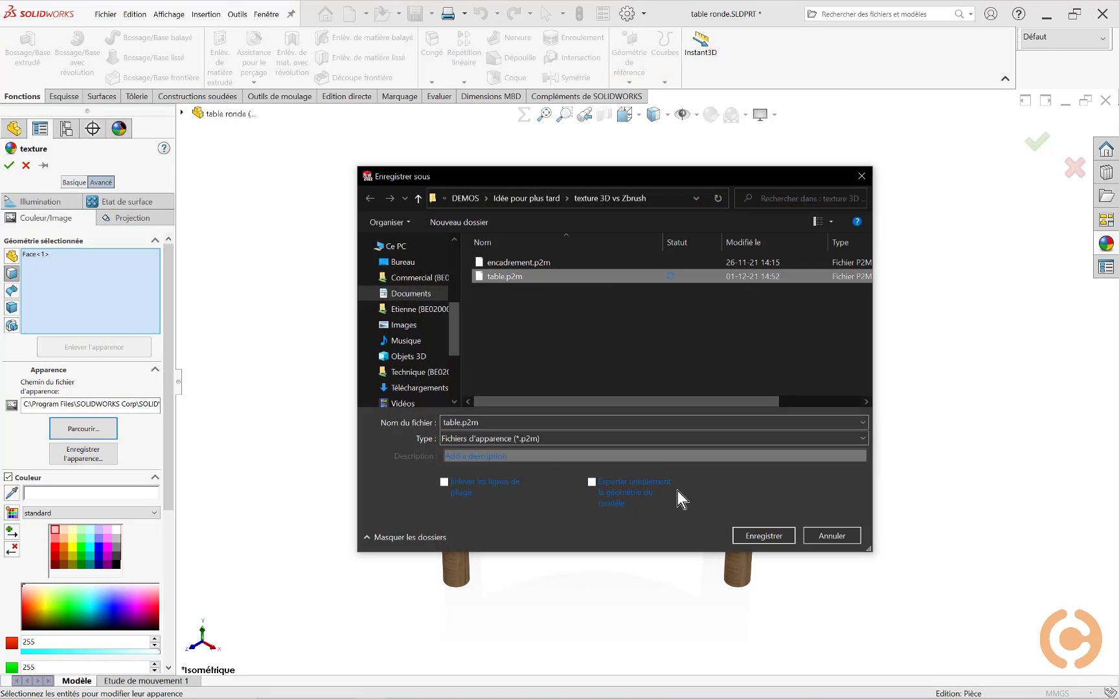
click(742, 536)
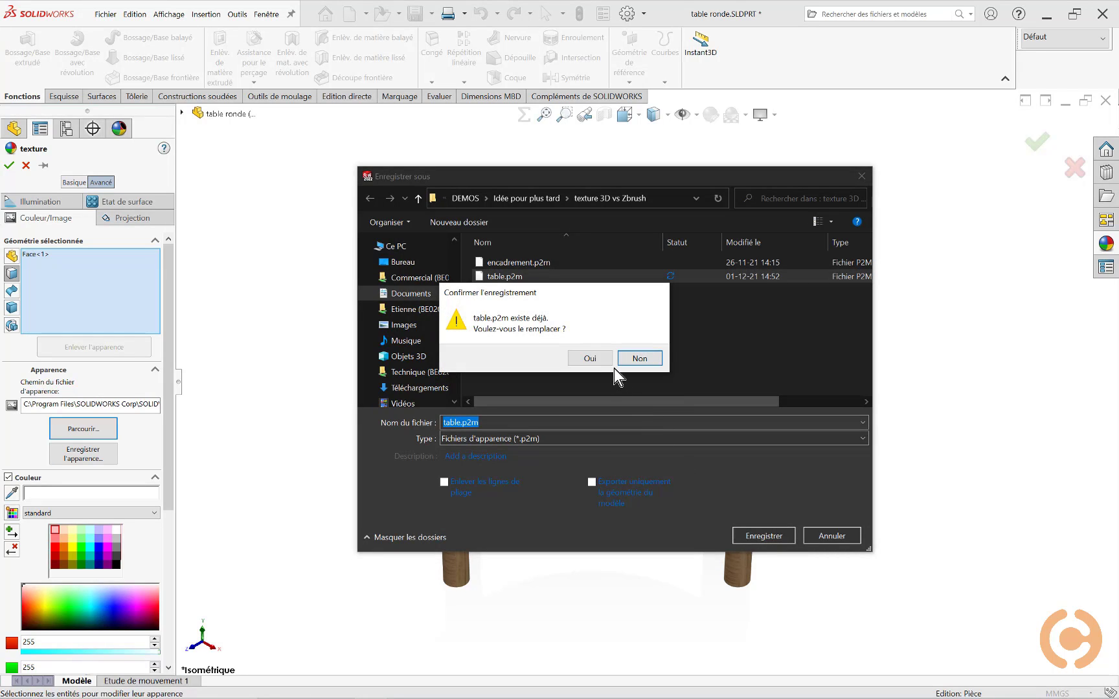
click(604, 358)
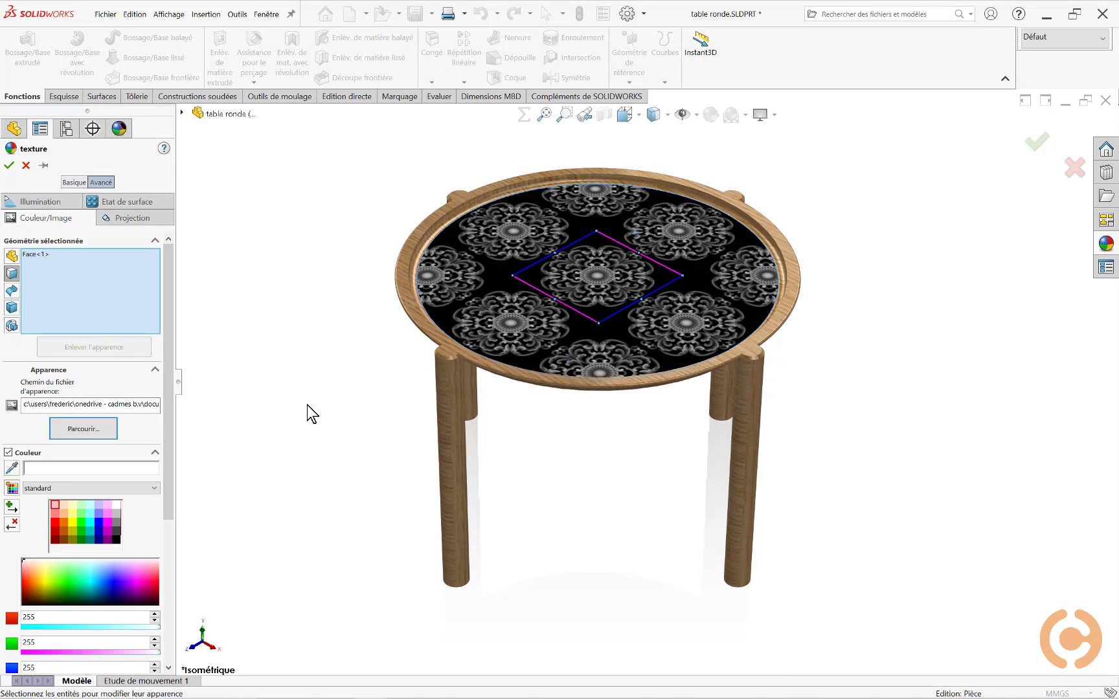
Step: Fit the texture's width to the selected face in the projection settings and apply the appearance
click(128, 220)
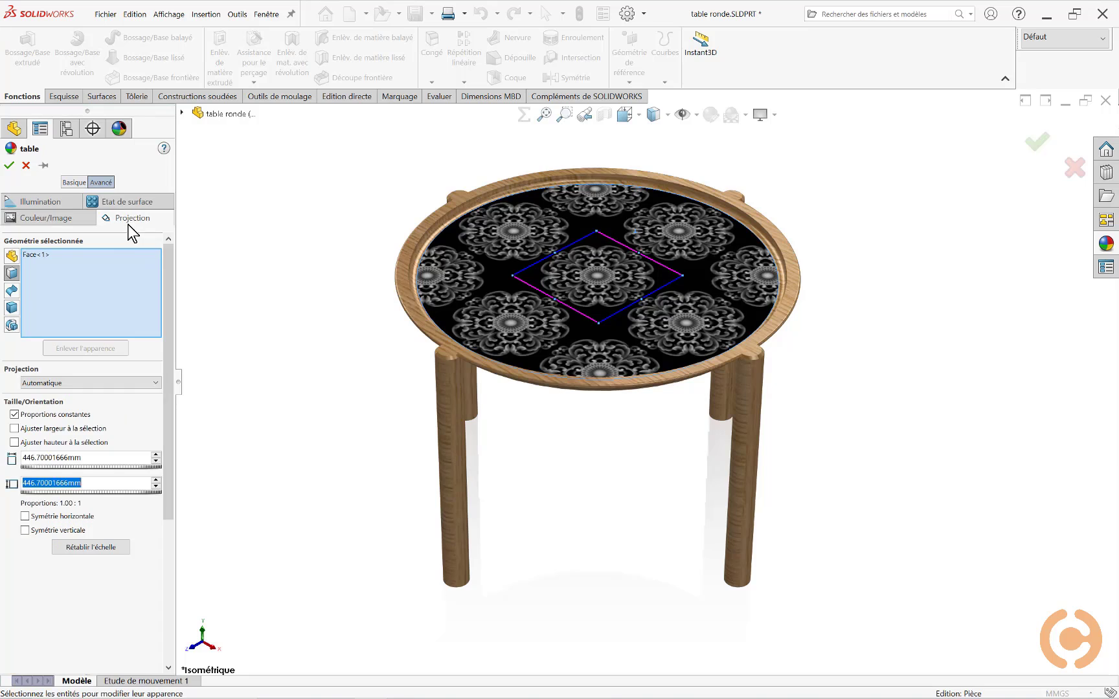
click(15, 430)
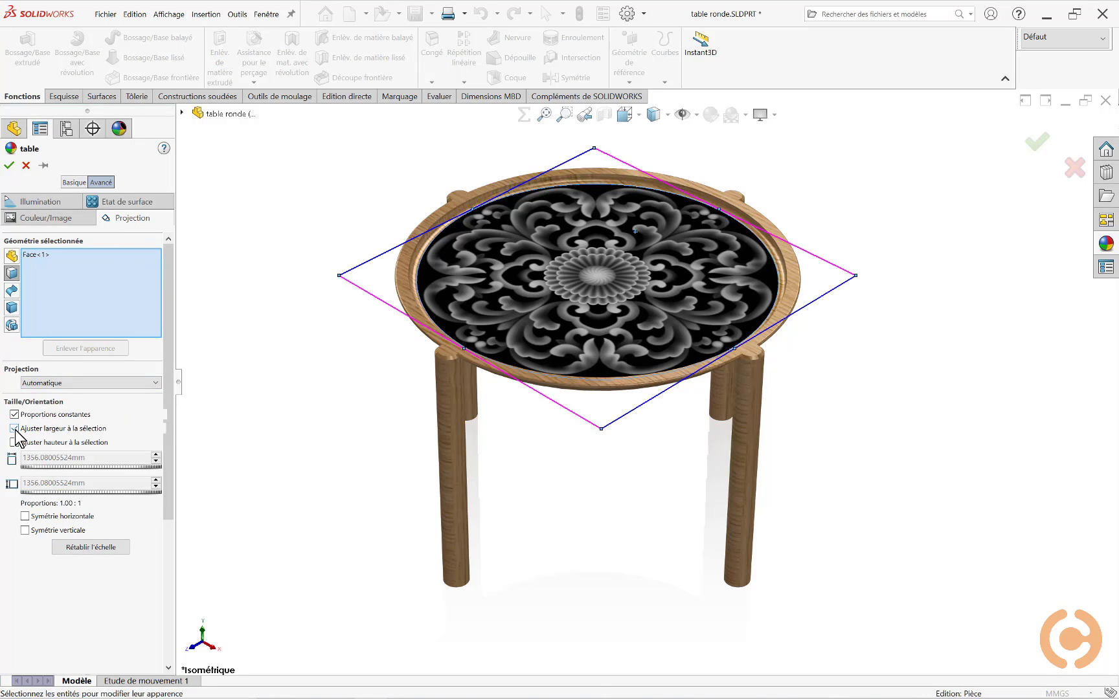
click(9, 166)
Step: Examine the ornamental texture and the tabletop's rim up close, and restore the isometric view of the whole table
middle_drag(327, 238, 292, 249)
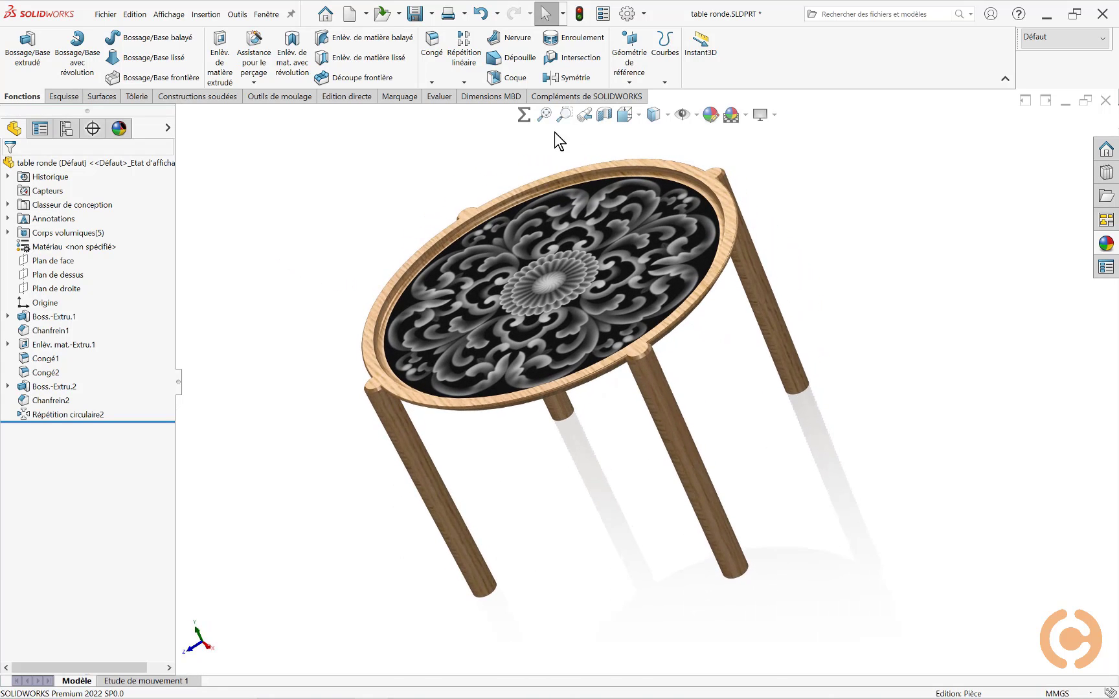
click(564, 115)
drag(336, 285, 453, 374)
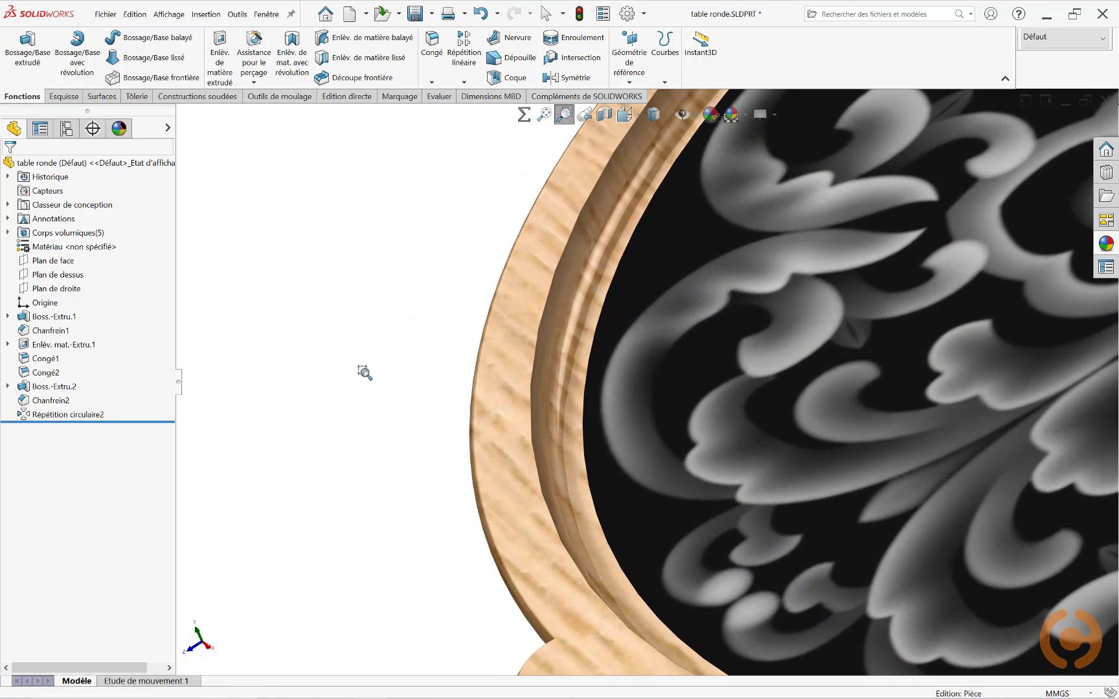
key(Escape)
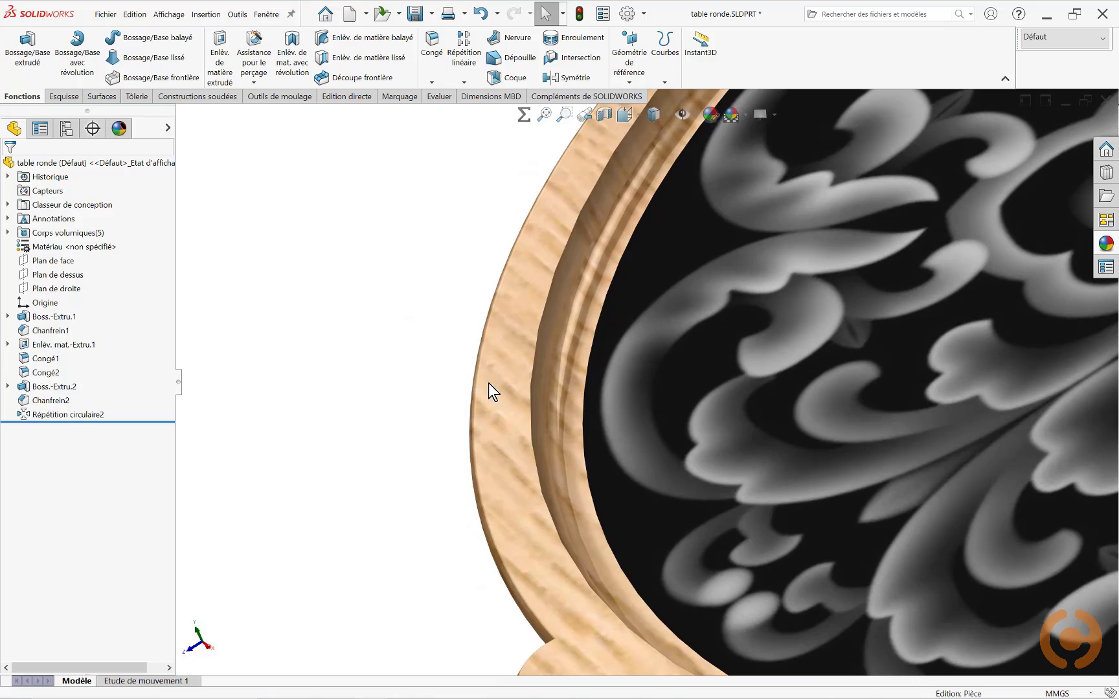
middle_drag(490, 384, 515, 321)
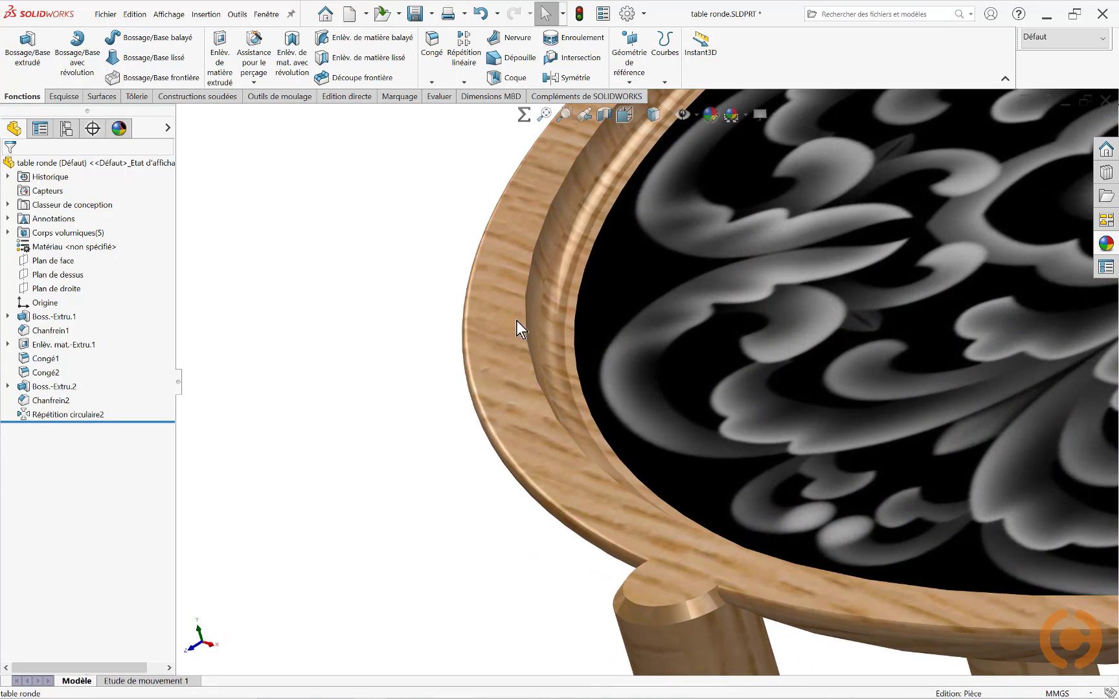
click(584, 115)
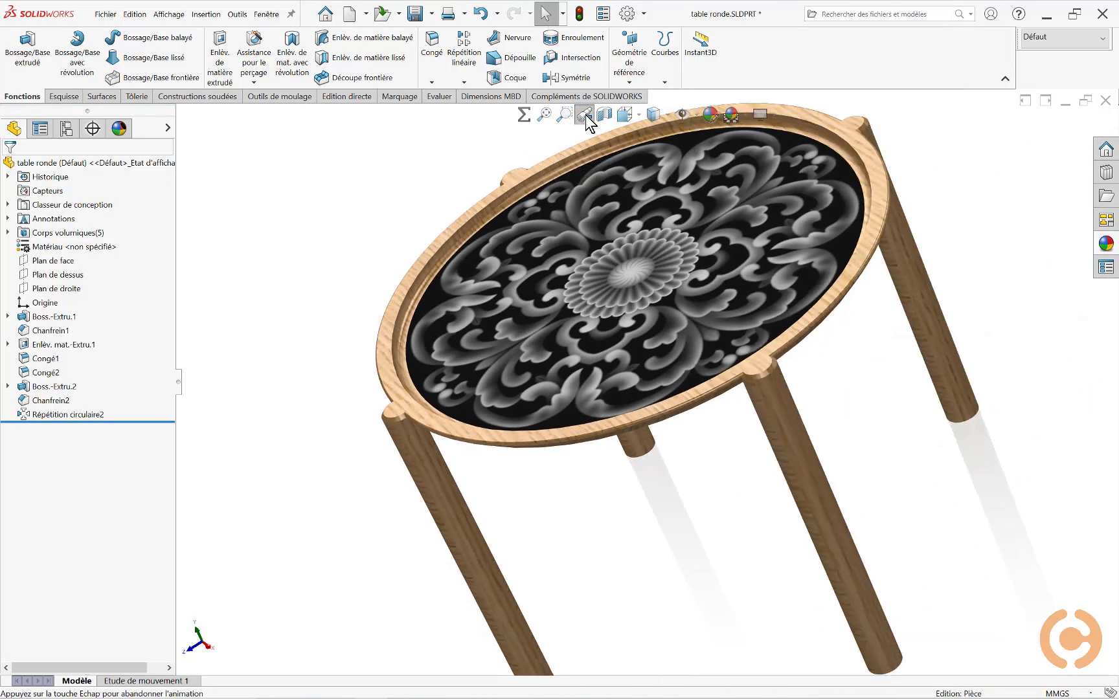
key(ctrl+7)
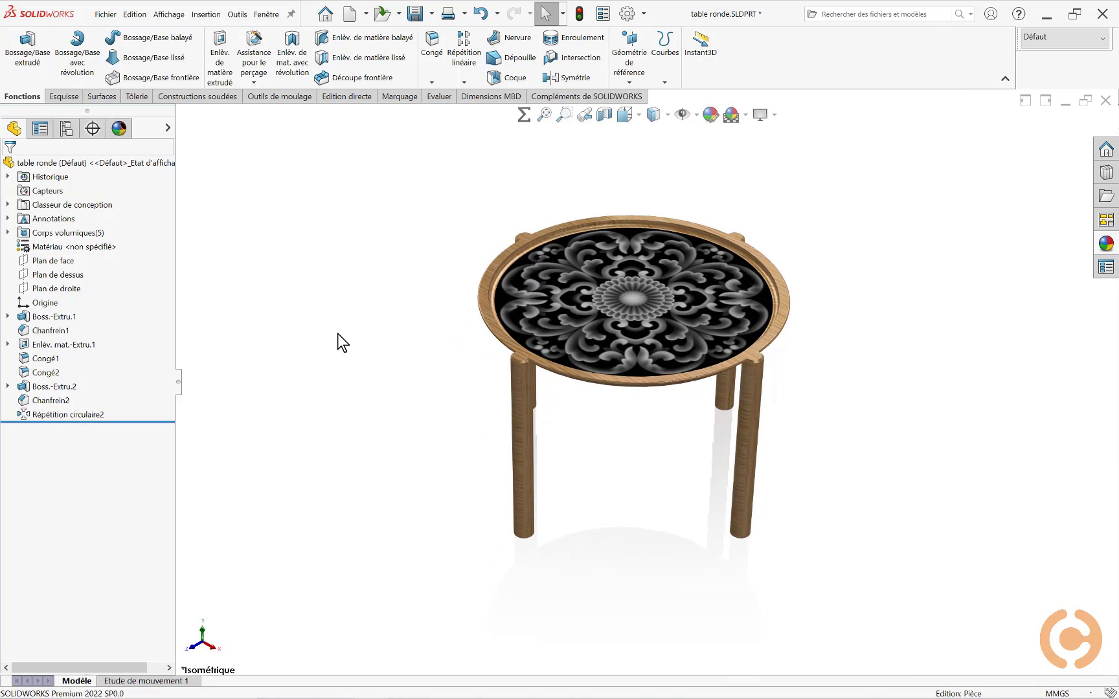
Step: Start the 3D Texture tool on the Congé2 solid body and enable the table texture for conversion to 3D
click(8, 232)
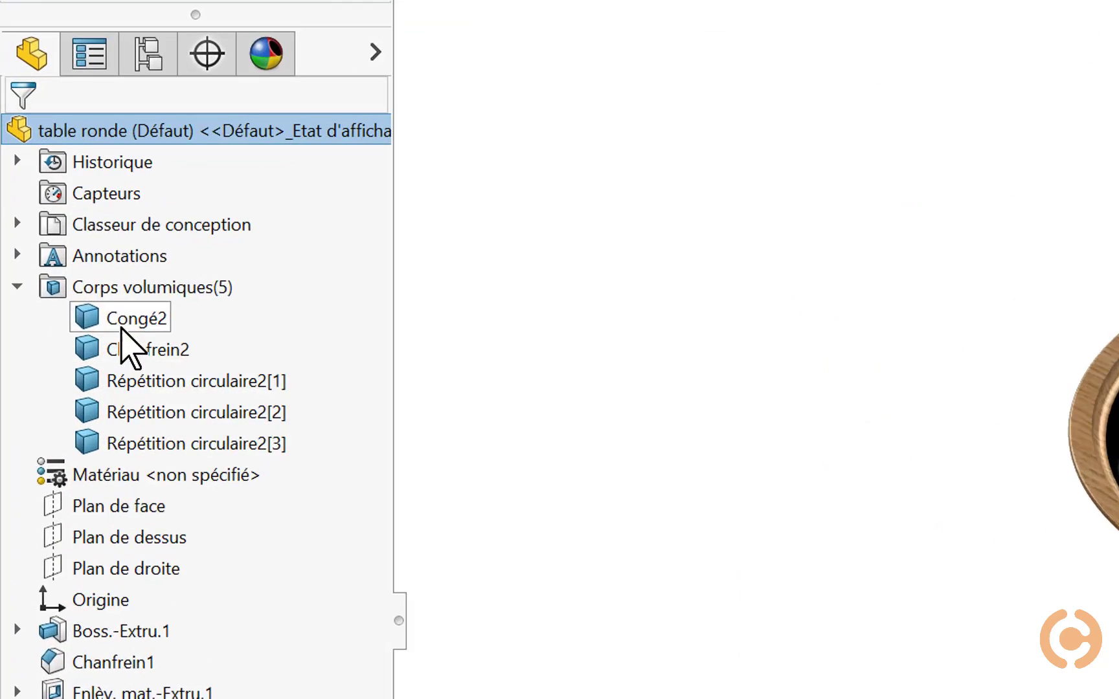
click(54, 248)
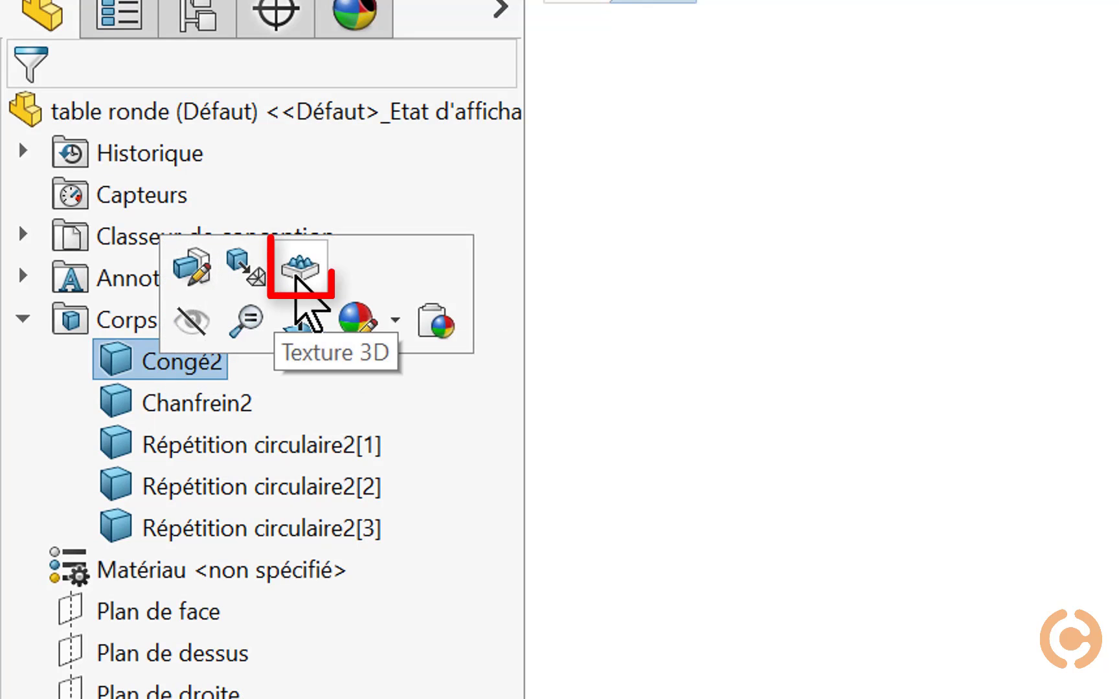
click(201, 242)
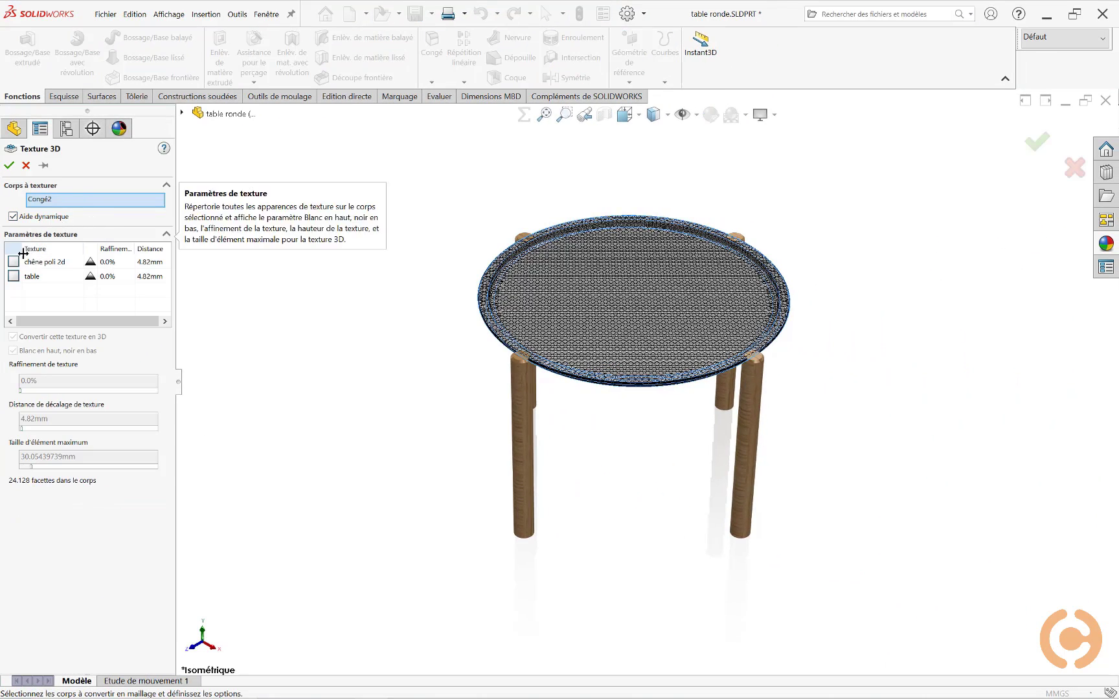
click(119, 129)
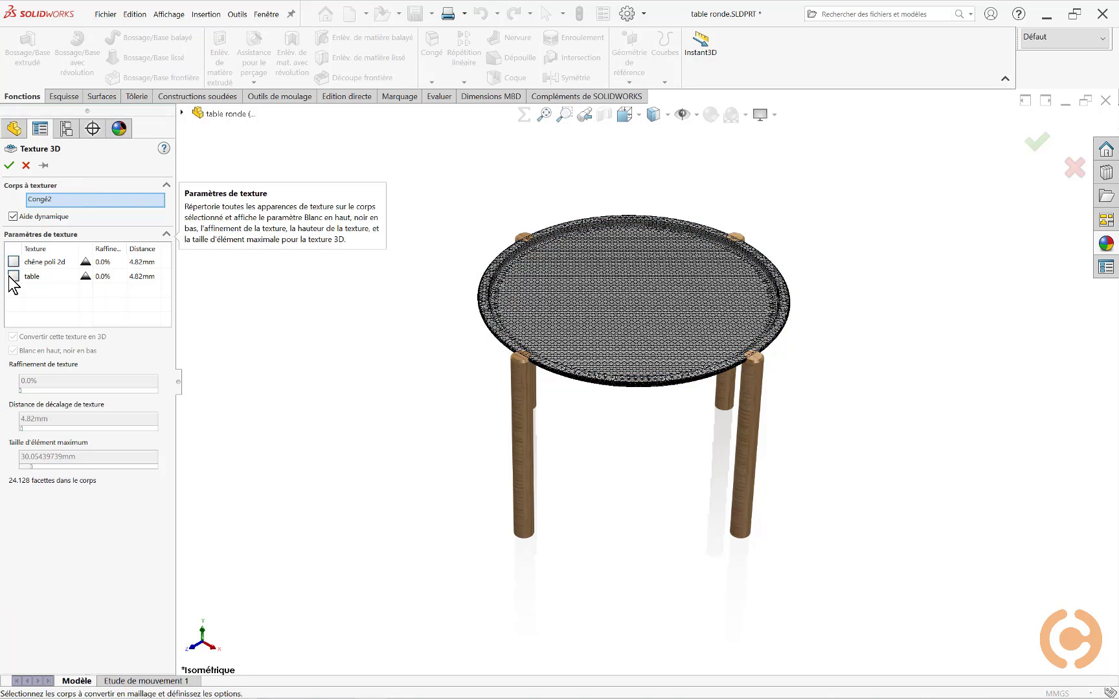
click(13, 276)
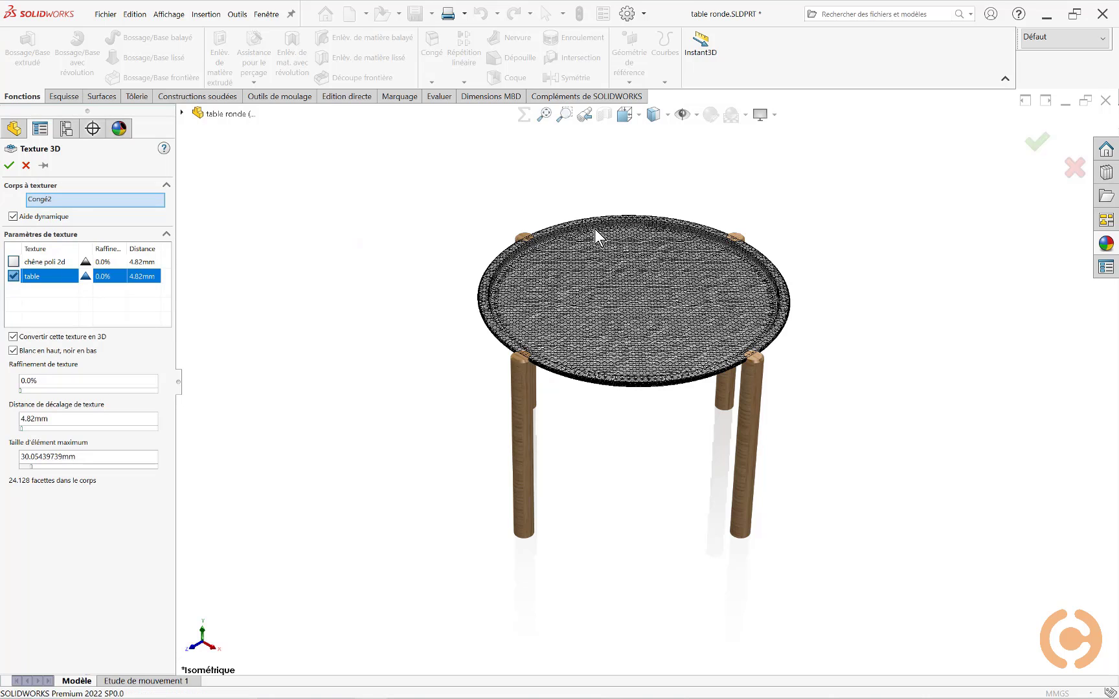
Step: Set the table texture's offset distance to 10 mm and raise its texture refinement to 96%
scroll(639, 314, down, 5)
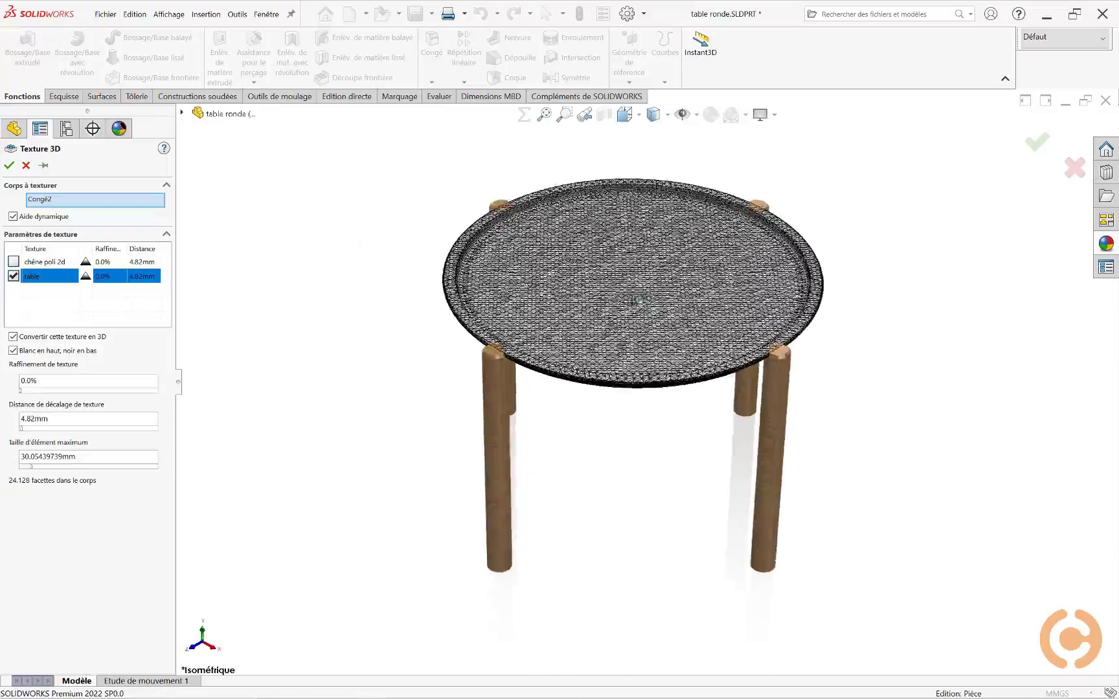
scroll(636, 275, down, 5)
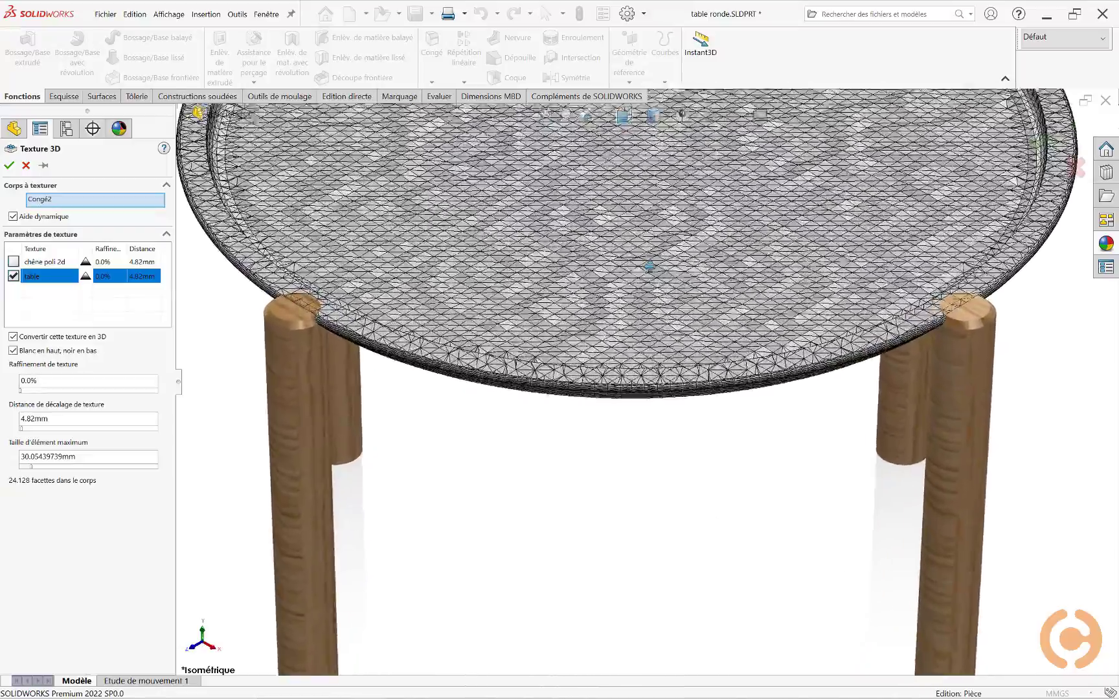
scroll(574, 478, down, 2)
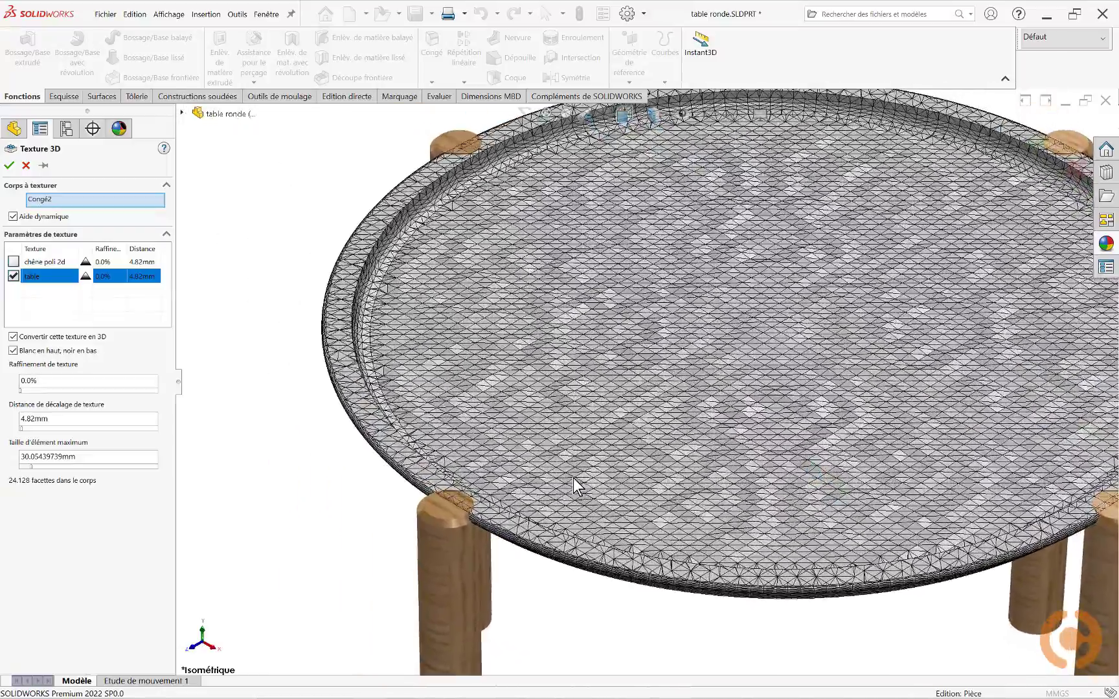
scroll(569, 466, down, 5)
ctrl+middle_drag(567, 453, 723, 417)
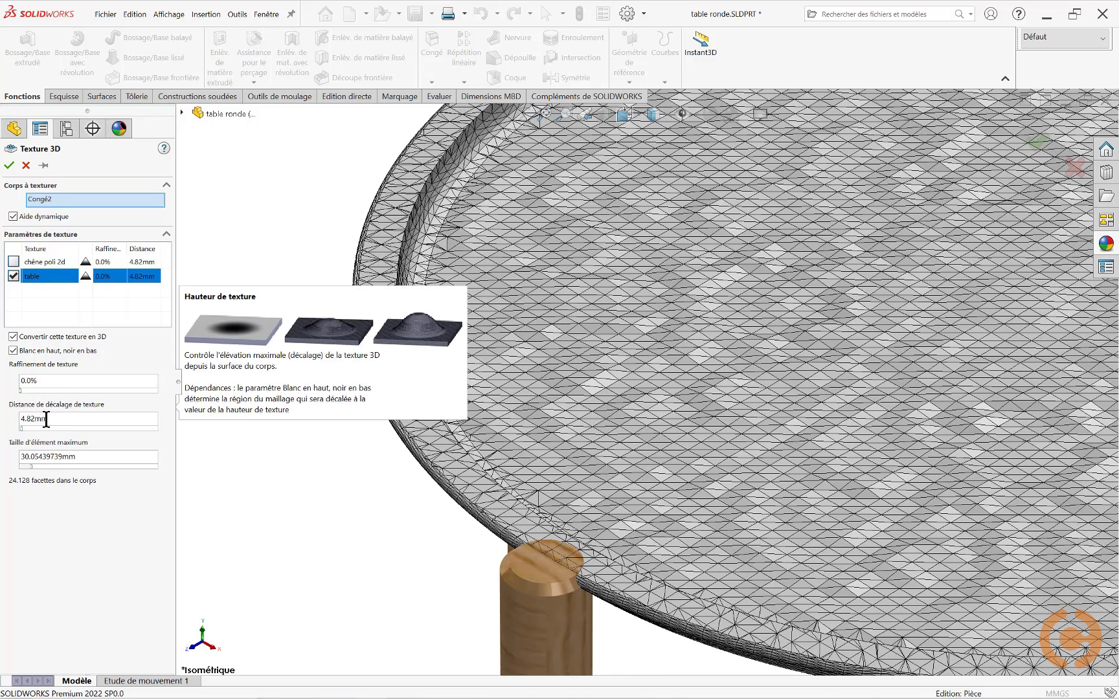
drag(46, 419, 1, 419)
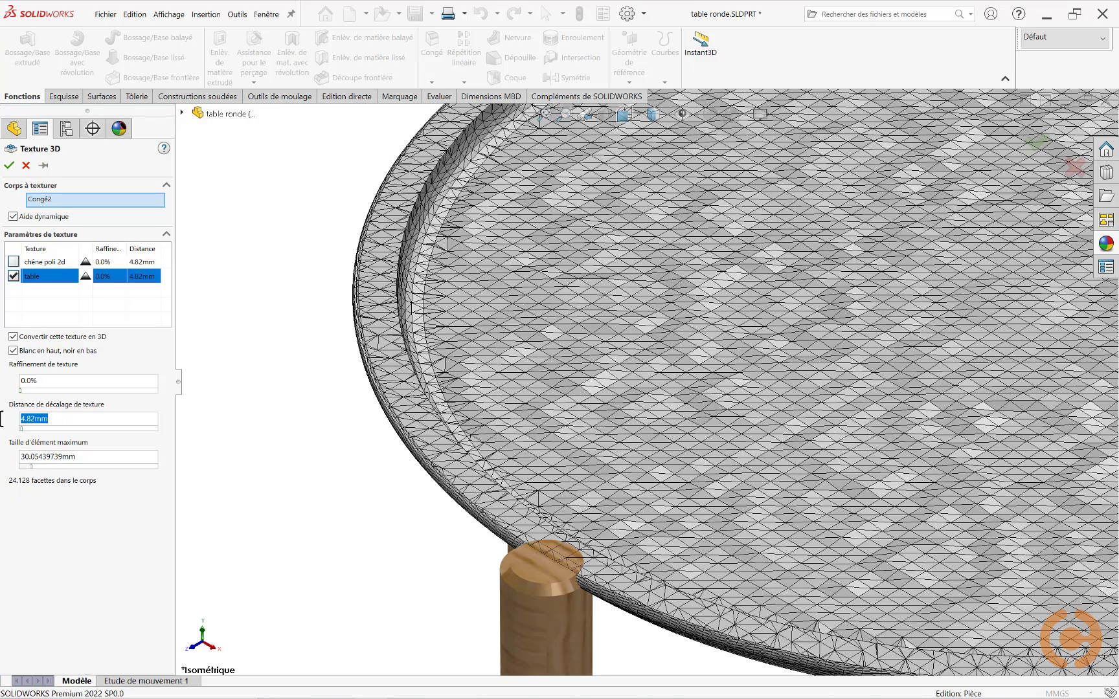
text(10)
key(Return)
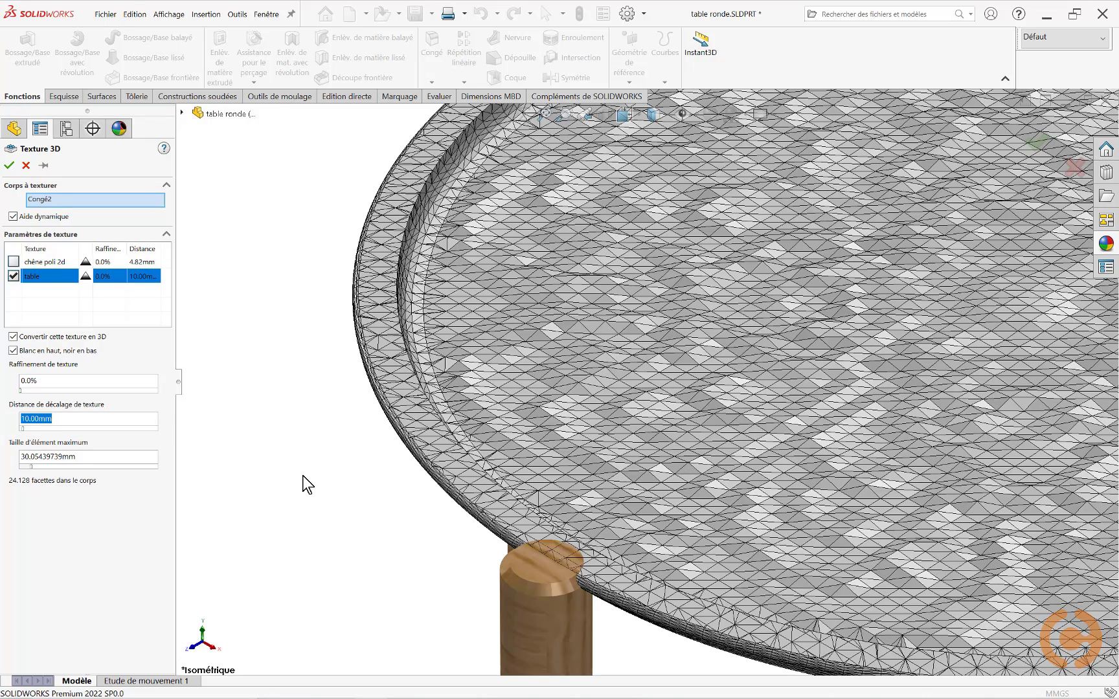
click(22, 391)
drag(153, 390, 162, 390)
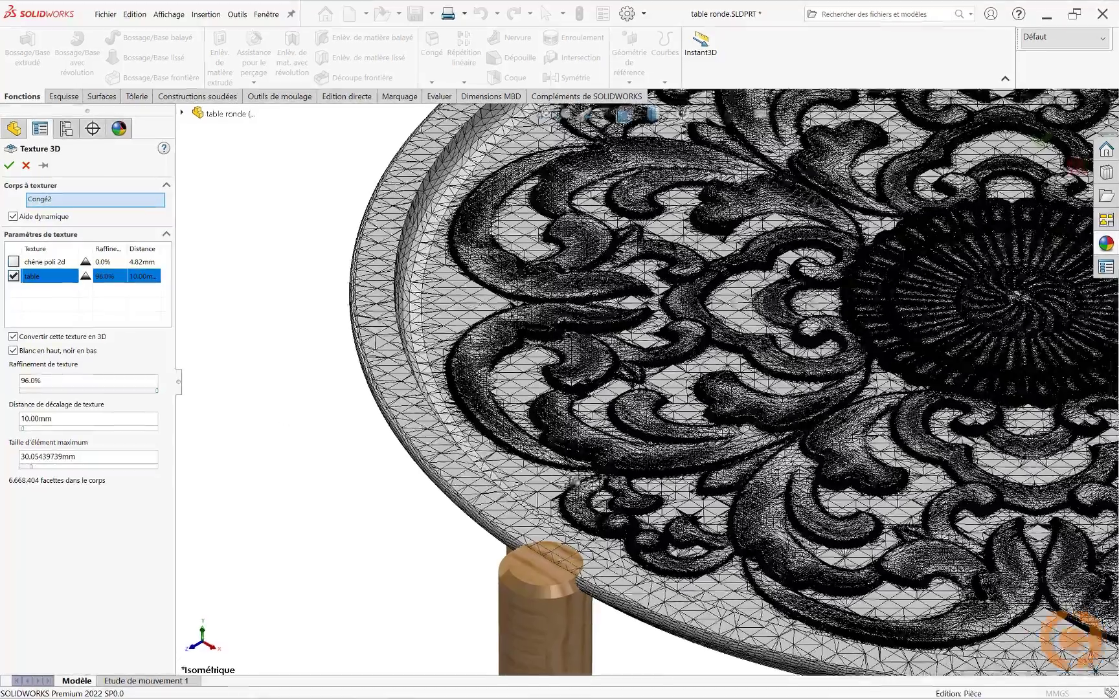
Step: Try a coarser maximum element size of about 53.95 mm for the raised pattern's mesh
scroll(575, 482, down, 2)
middle_drag(575, 482, 570, 444)
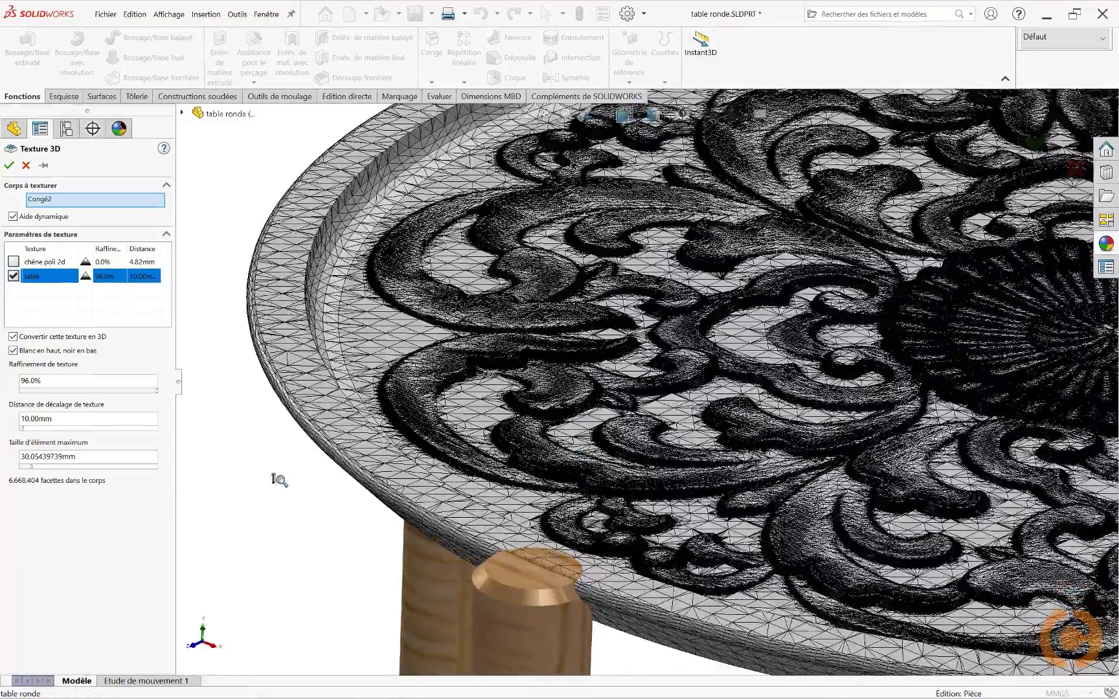
shift+middle_drag(279, 481, 279, 369)
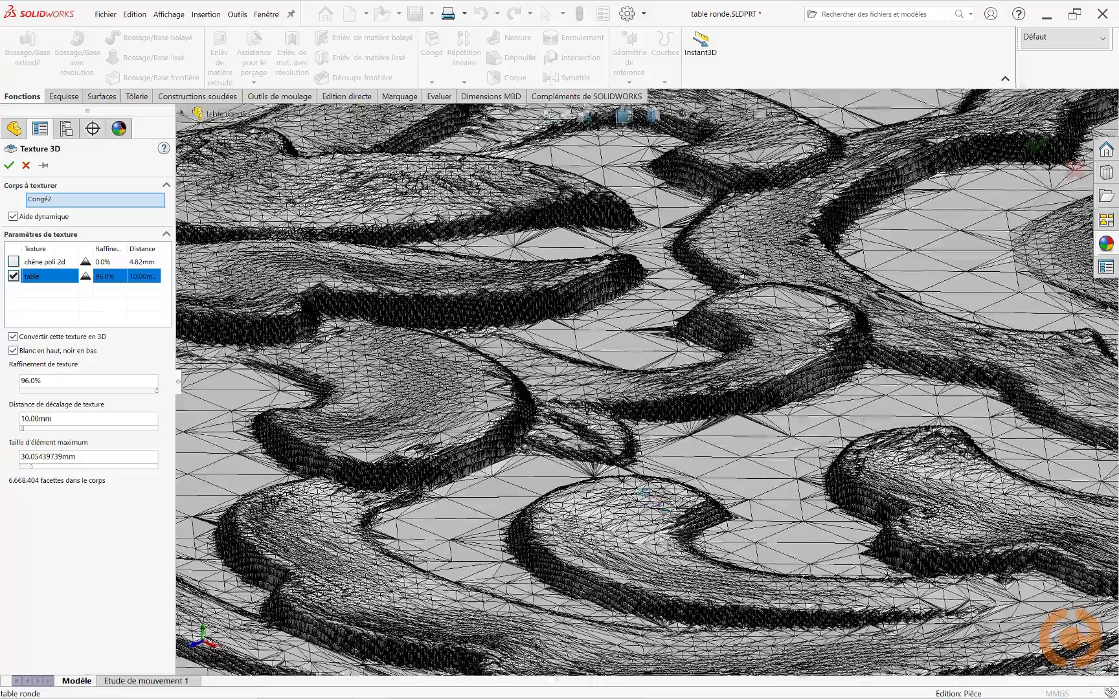
middle_drag(667, 543, 400, 512)
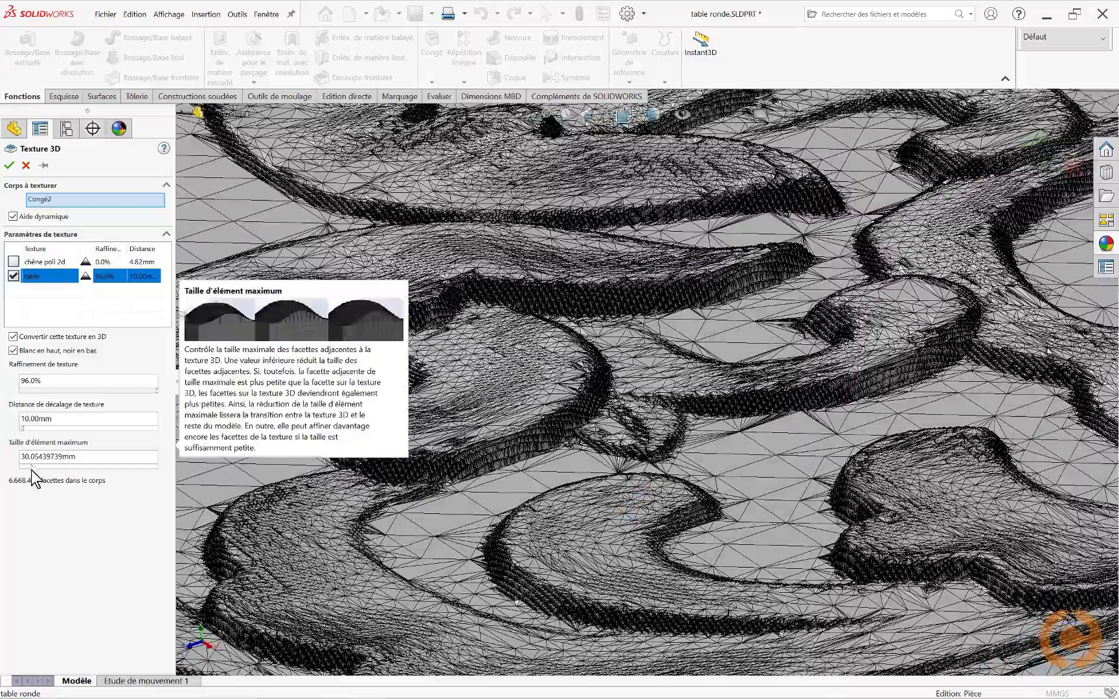
drag(31, 469, 26, 469)
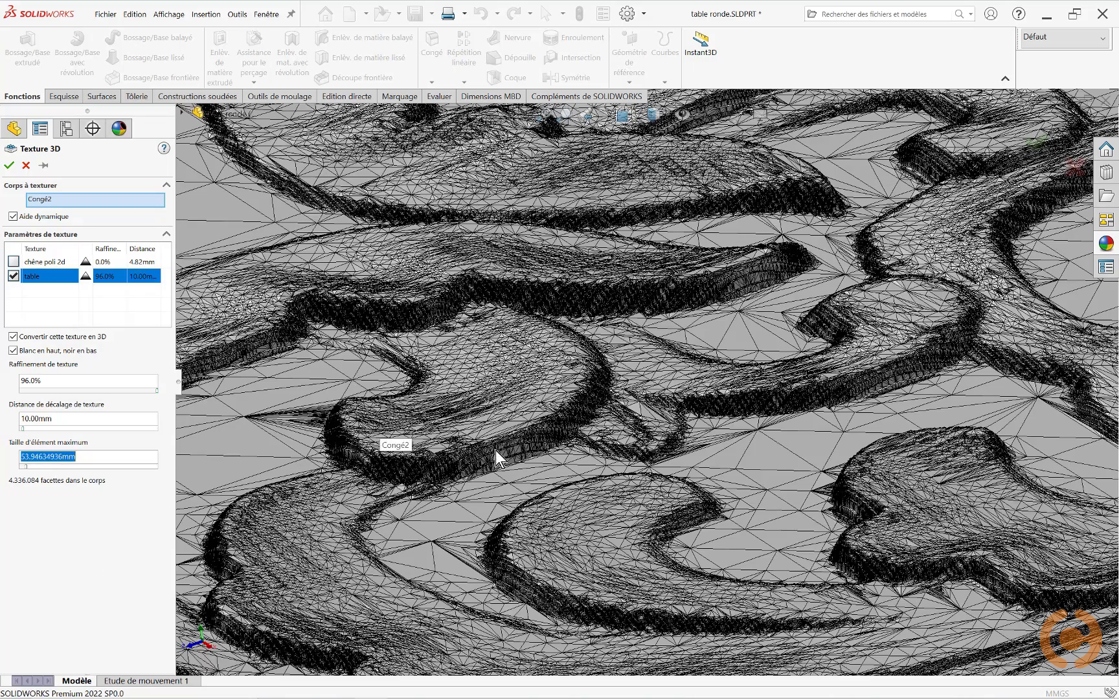
Step: Refine the table texture's maximum element size to about 25.99 mm and accept the 3D Texture feature
click(565, 114)
drag(296, 381, 429, 511)
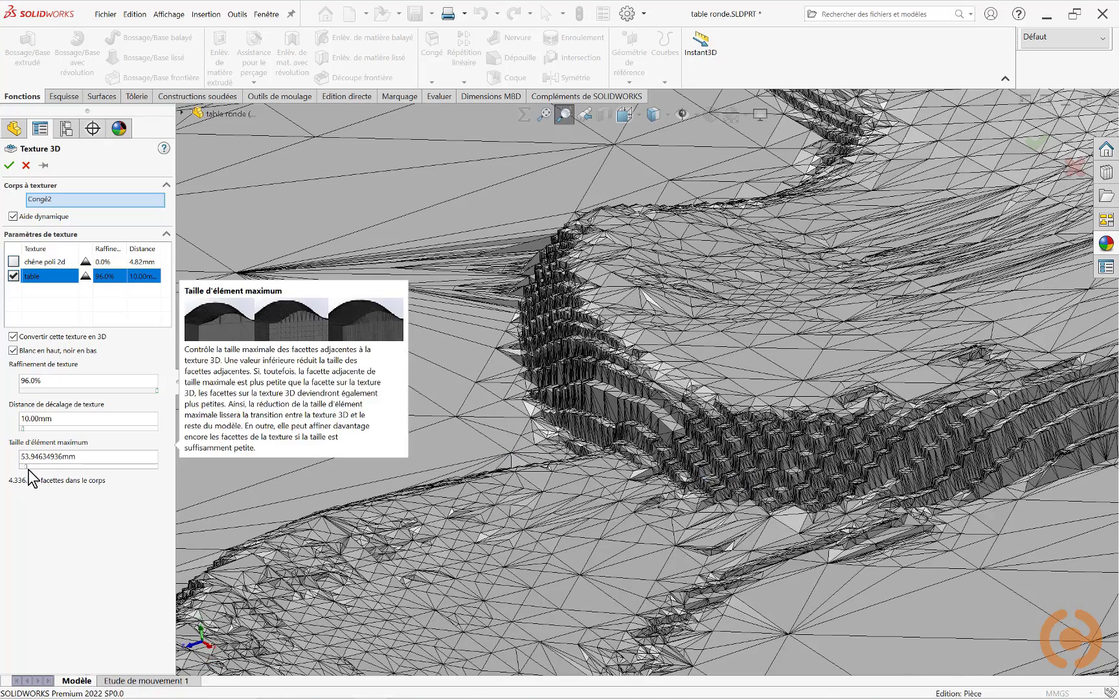
drag(28, 467, 52, 468)
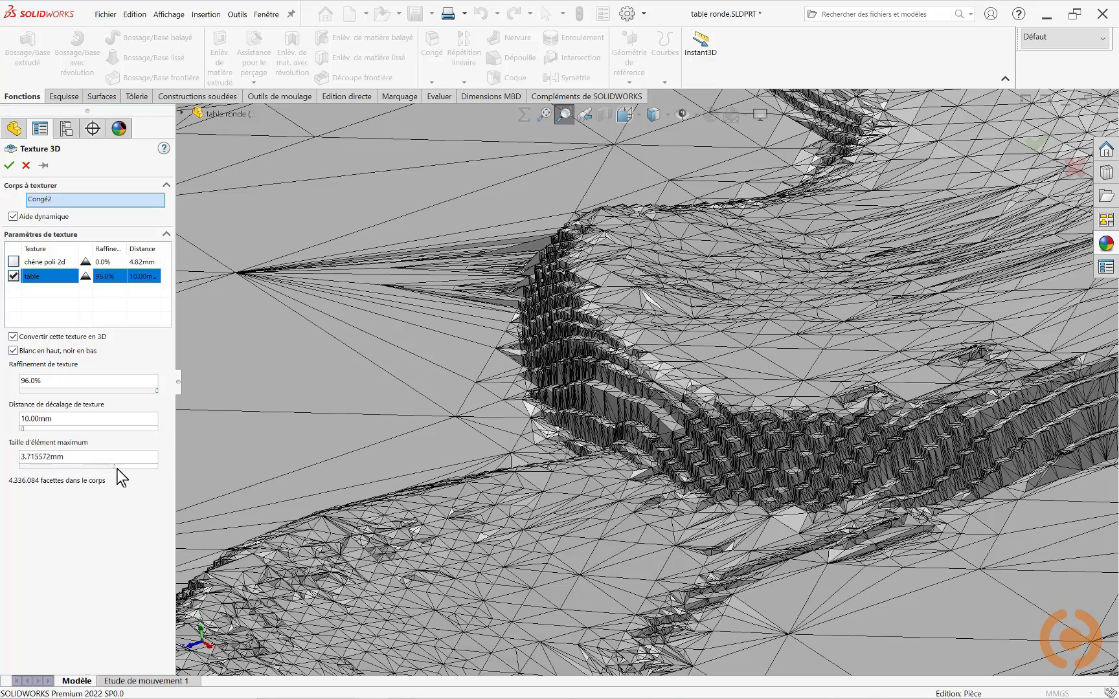
drag(143, 470, 156, 469)
drag(156, 467, 33, 468)
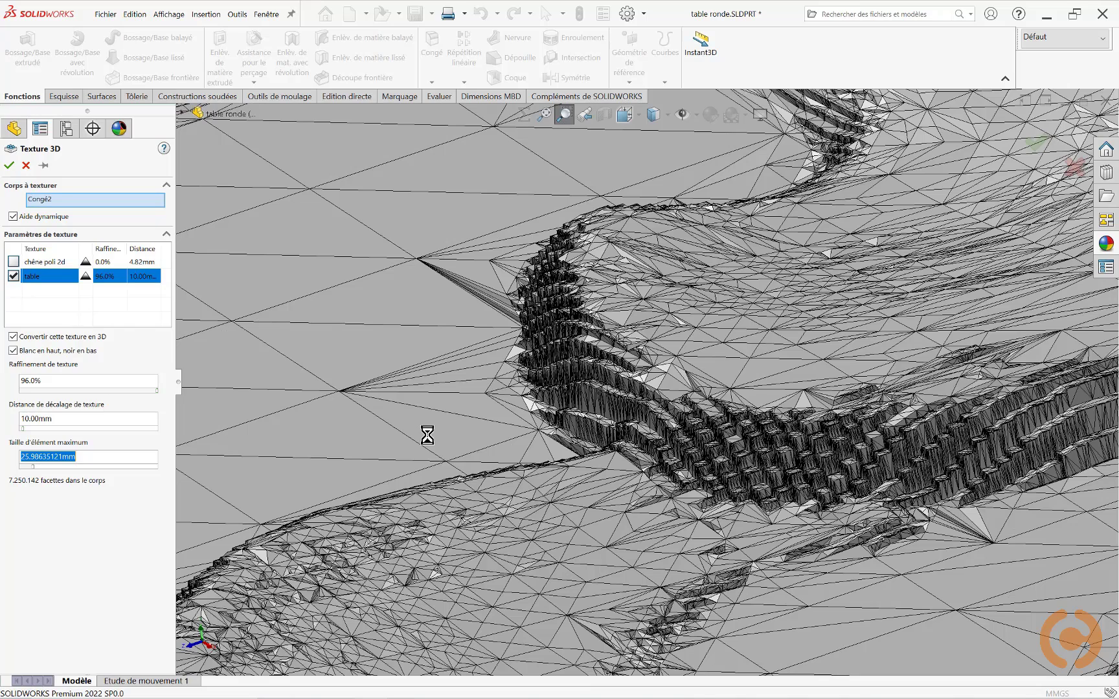
click(9, 165)
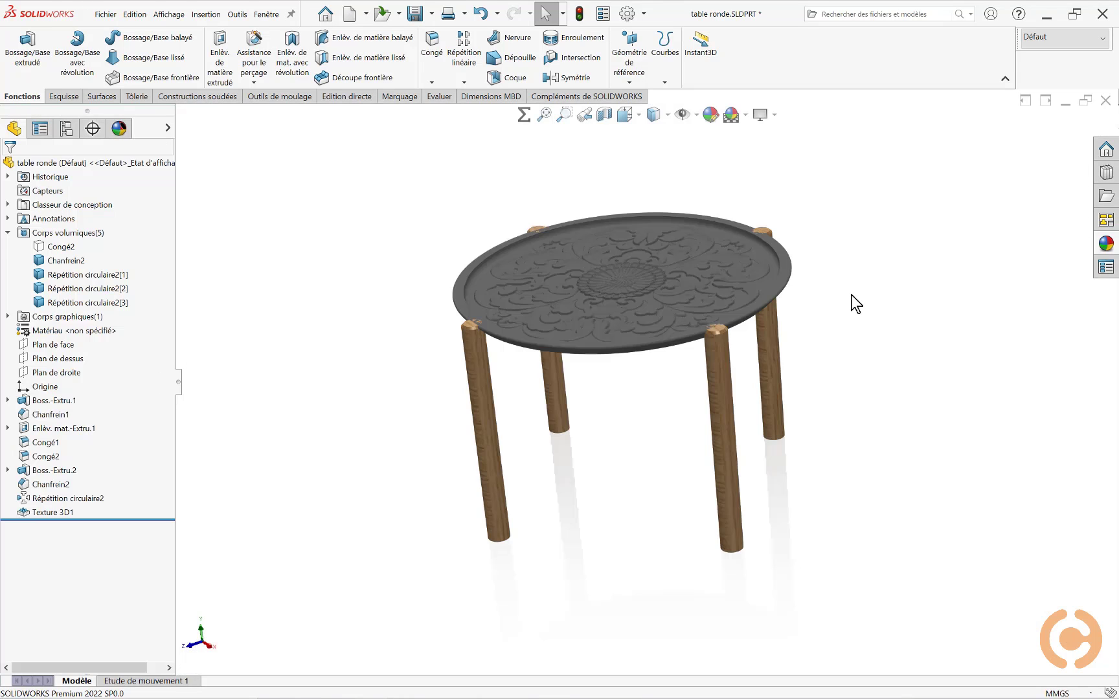
Step: Isolate the original Congé2 solid body, examine its flat ornamental image up close, and exit isolation
mouse_move(850, 294)
middle_down()
mouse_move(869, 313)
mouse_move(839, 307)
mouse_move(857, 292)
middle_up()
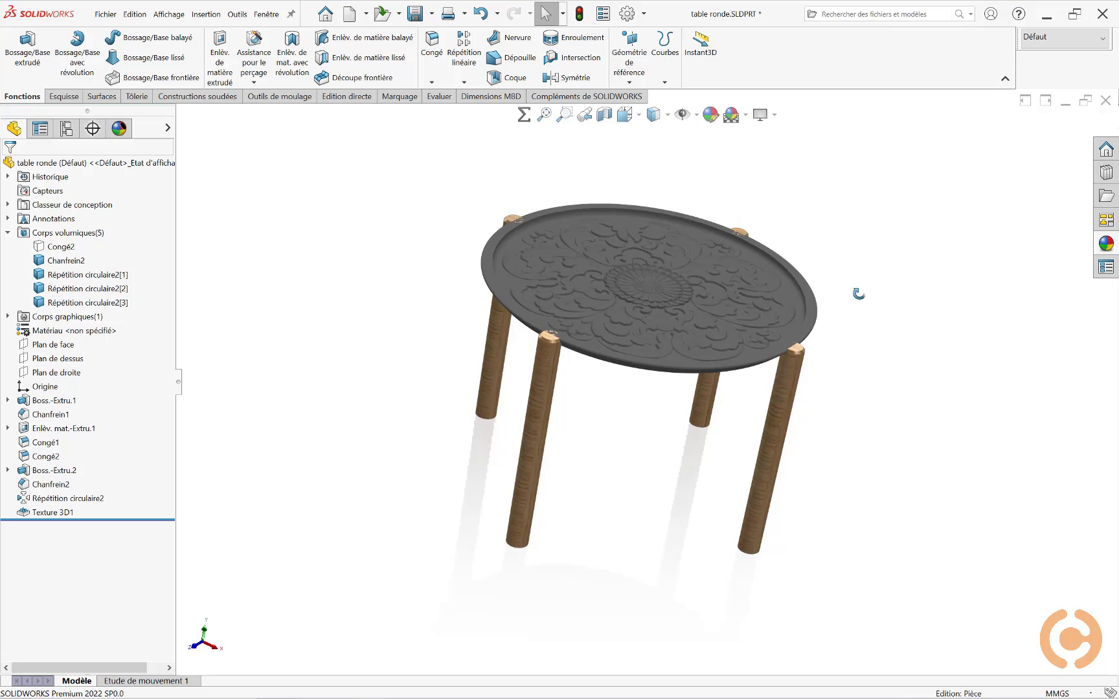
click(61, 247)
right_click(61, 246)
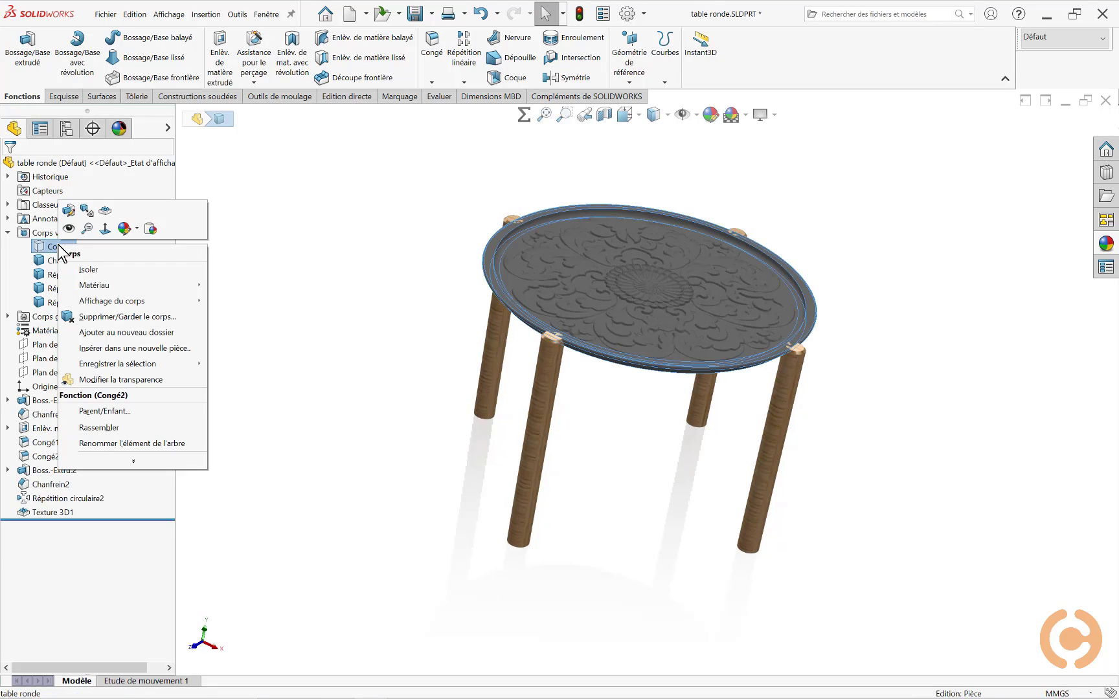
click(86, 277)
middle_drag(741, 317, 611, 336)
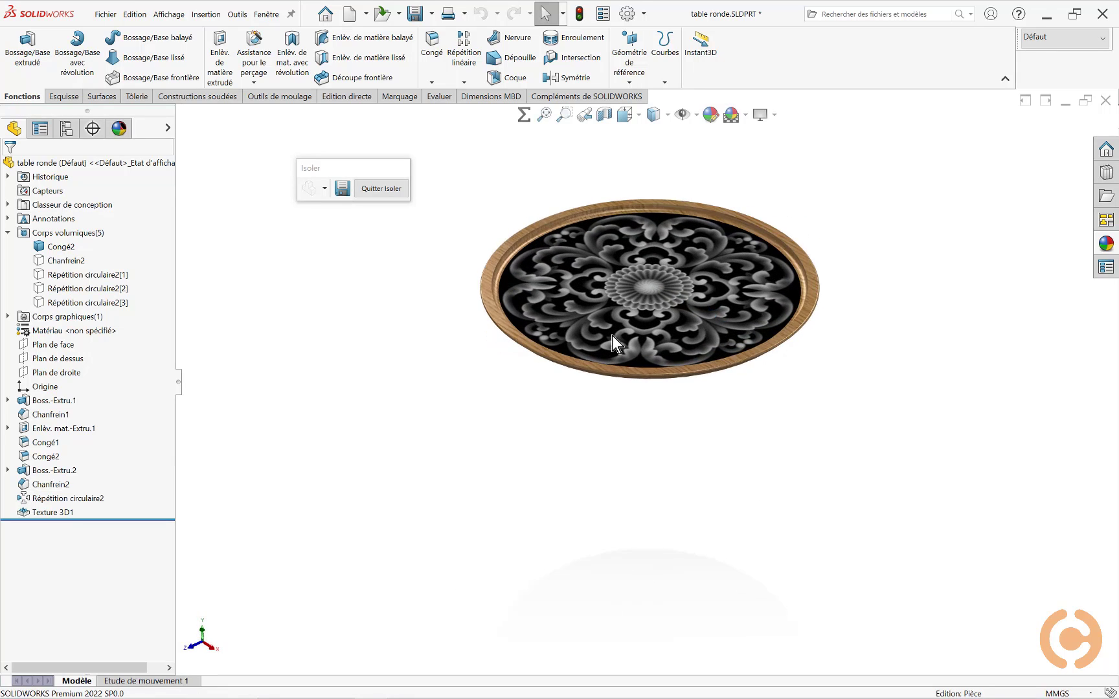
scroll(611, 335, down, 6)
ctrl+middle_drag(602, 265, 738, 621)
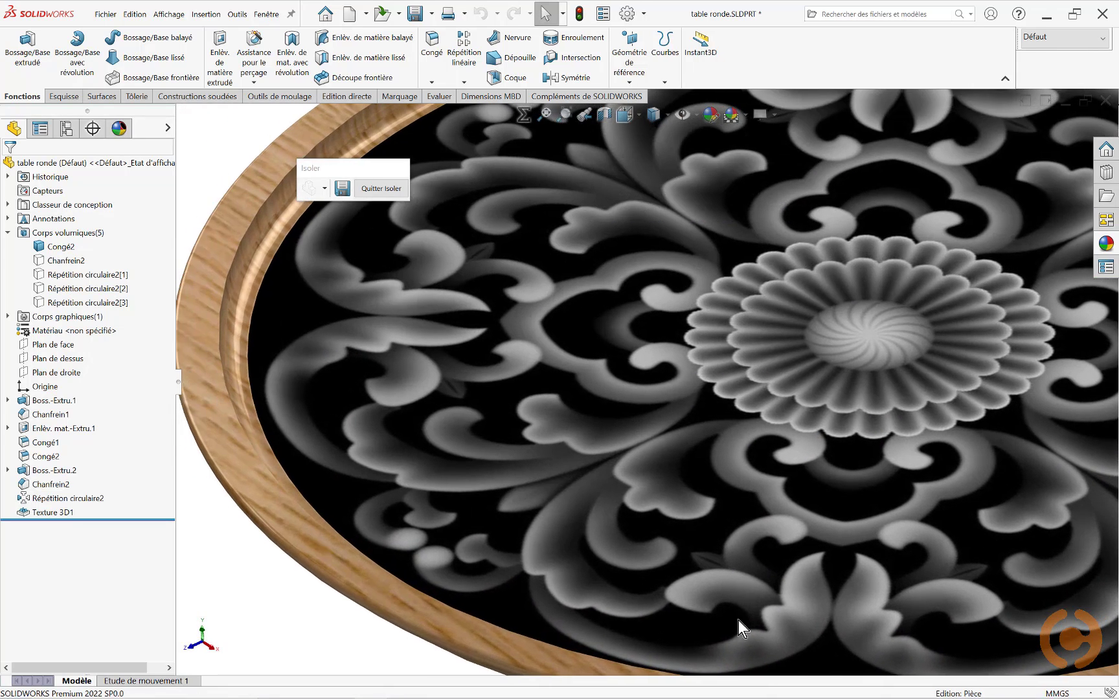
middle_drag(418, 471, 393, 429)
click(375, 190)
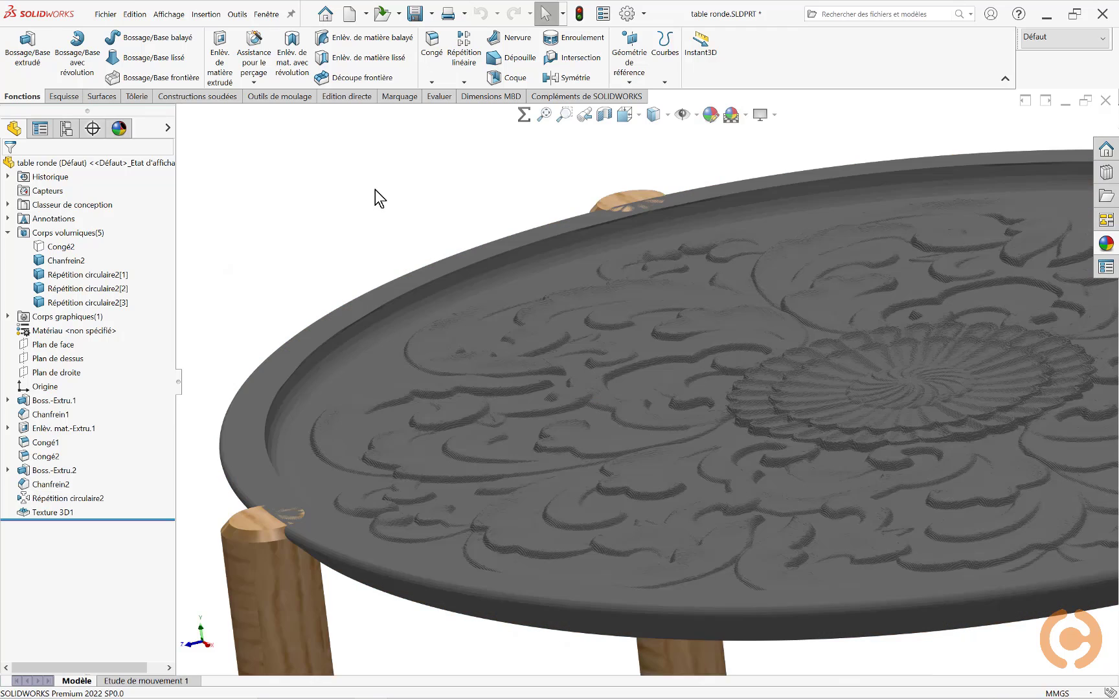
Step: Expand the graphics bodies folder and highlight the Graphique (Fermé) -1 mesh body in the model
click(7, 317)
click(50, 330)
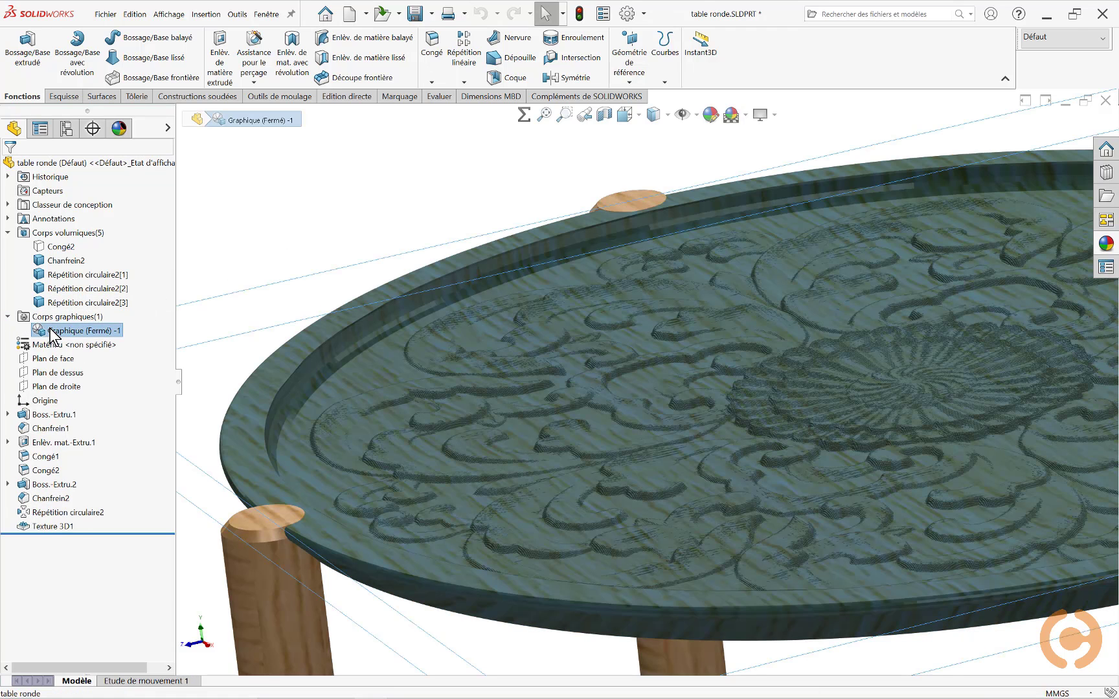
key(Escape)
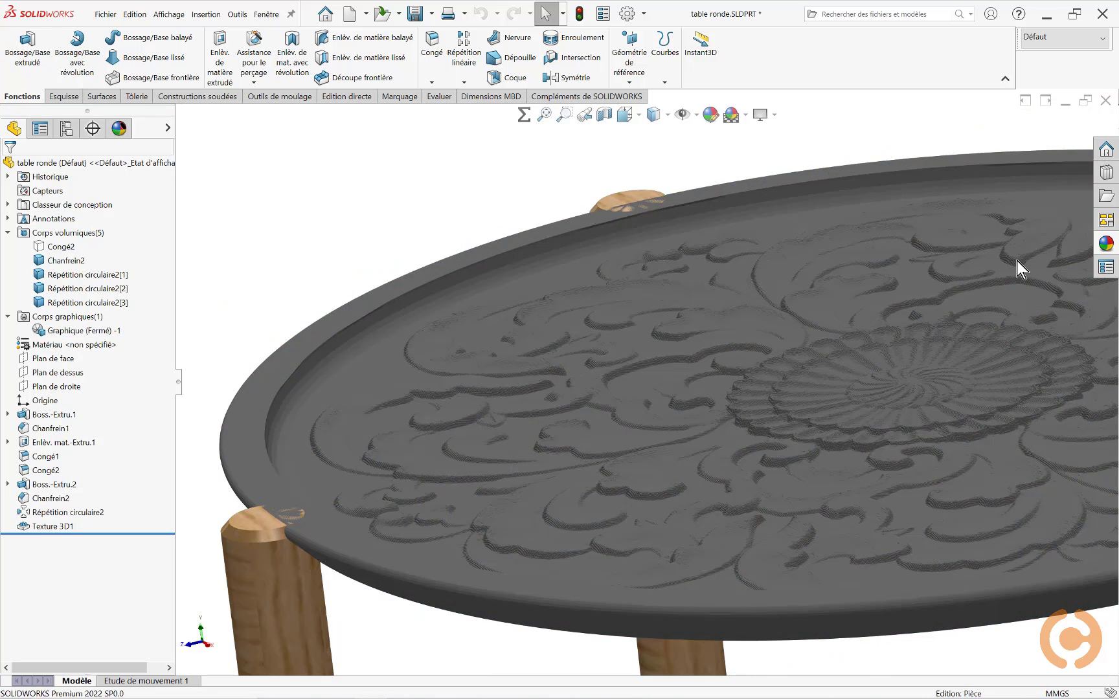
Step: Apply a wood appearance from the Organique > Bois category to the Graphique (Fermé) -1 body
click(1100, 243)
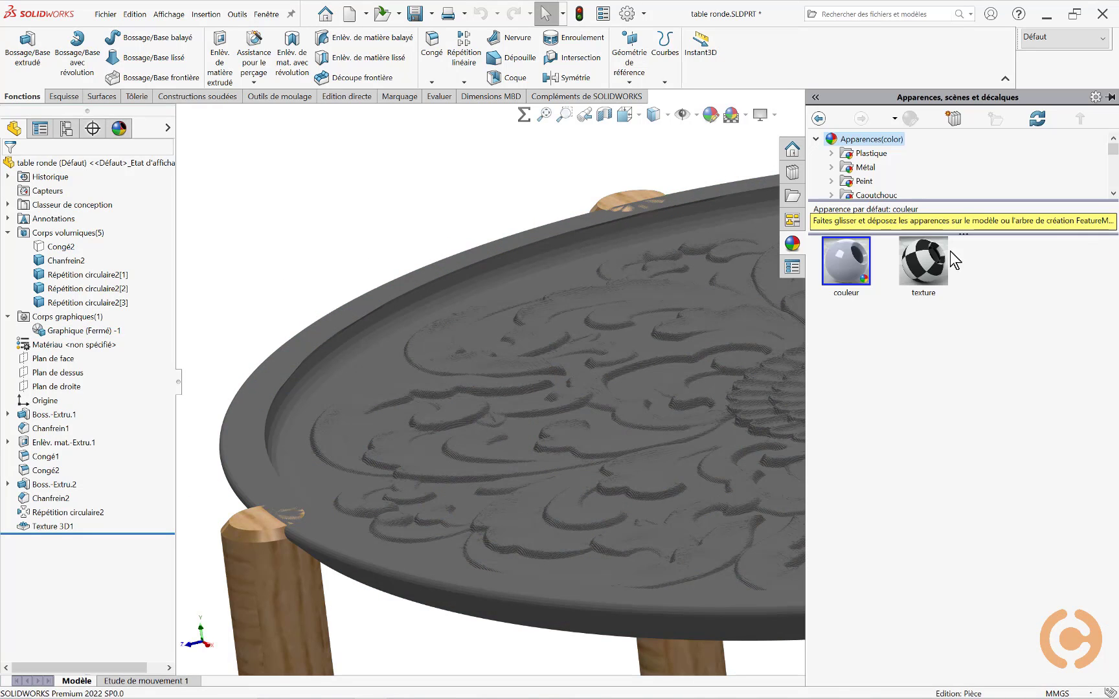
scroll(831, 178, down, 2)
scroll(831, 178, down, 3)
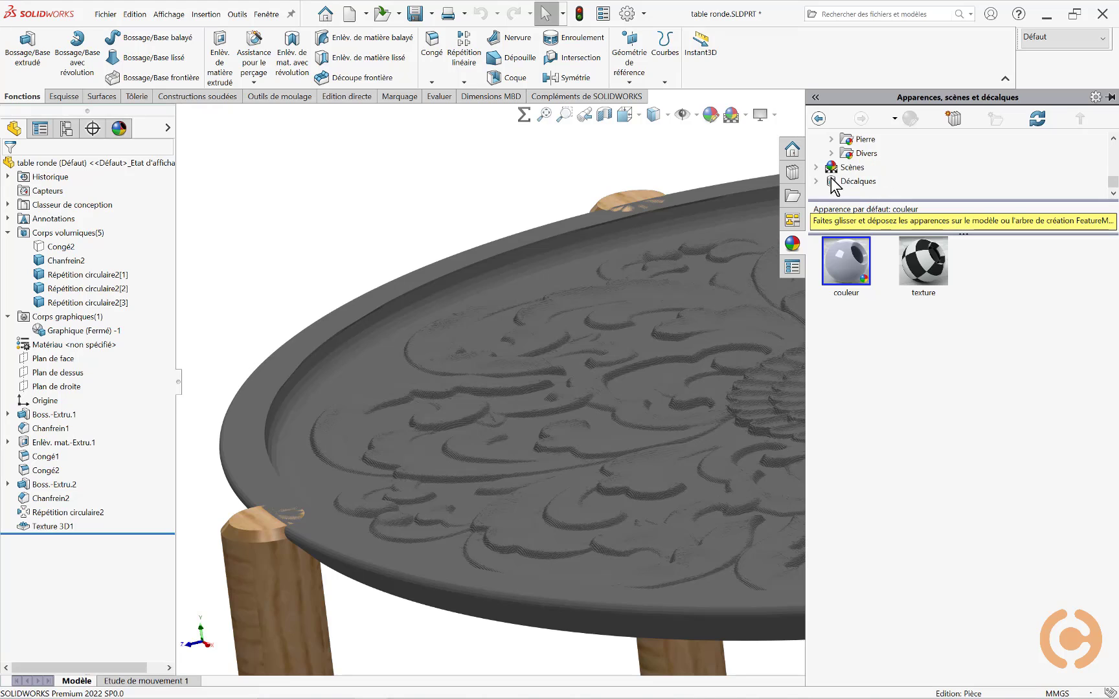
click(831, 168)
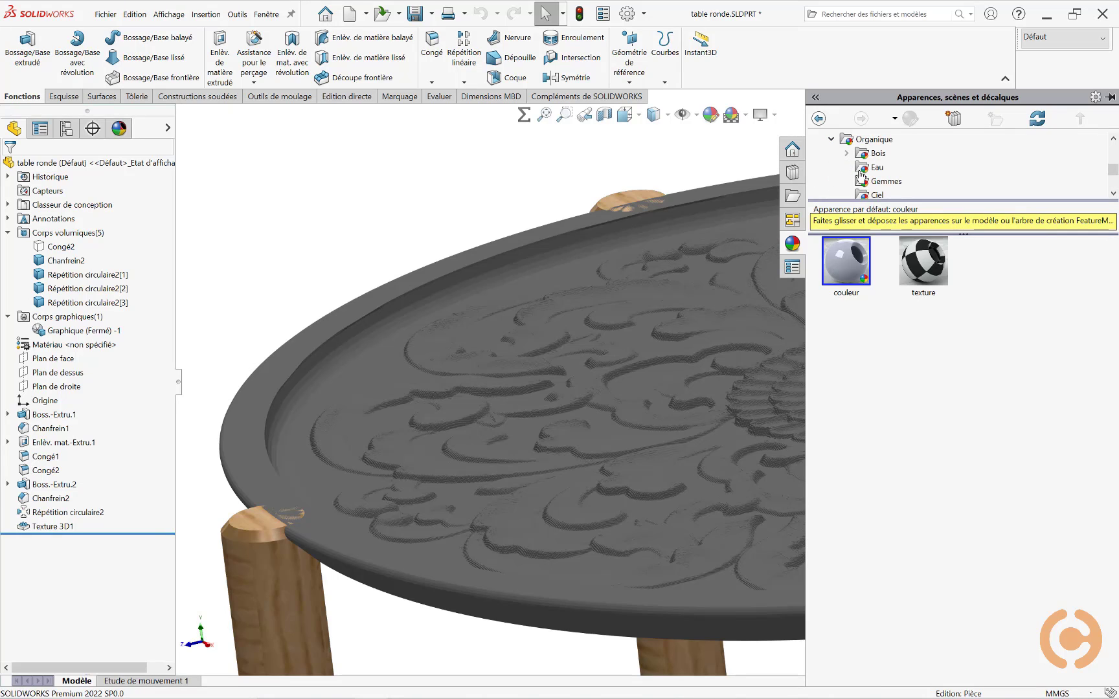
drag(996, 464, 696, 433)
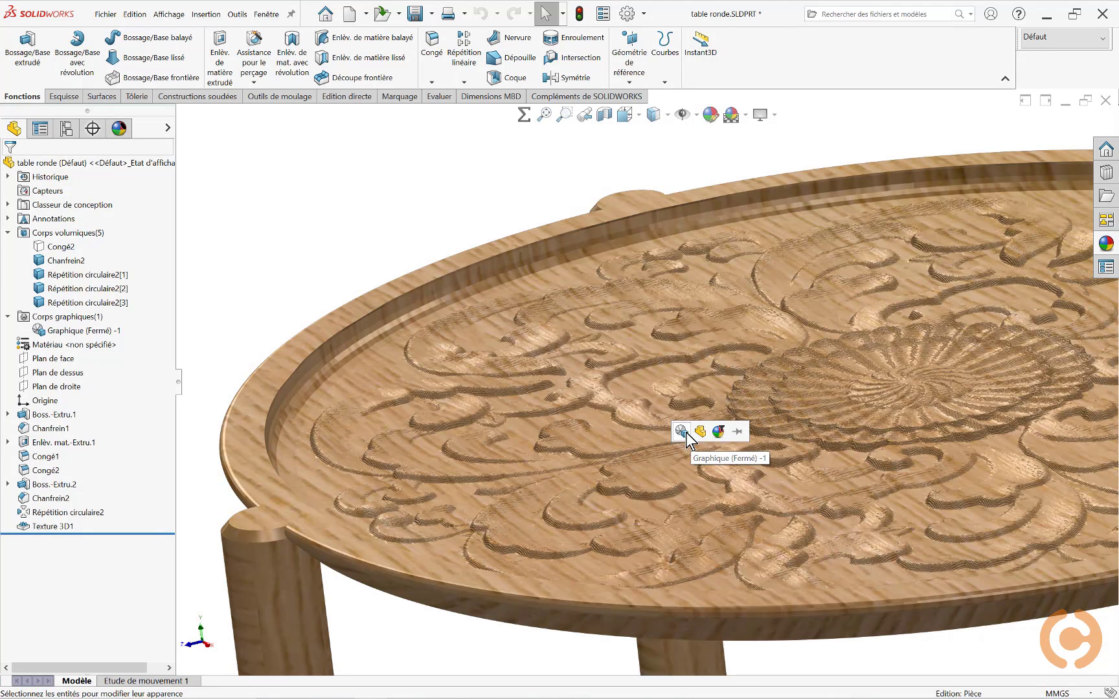
click(683, 432)
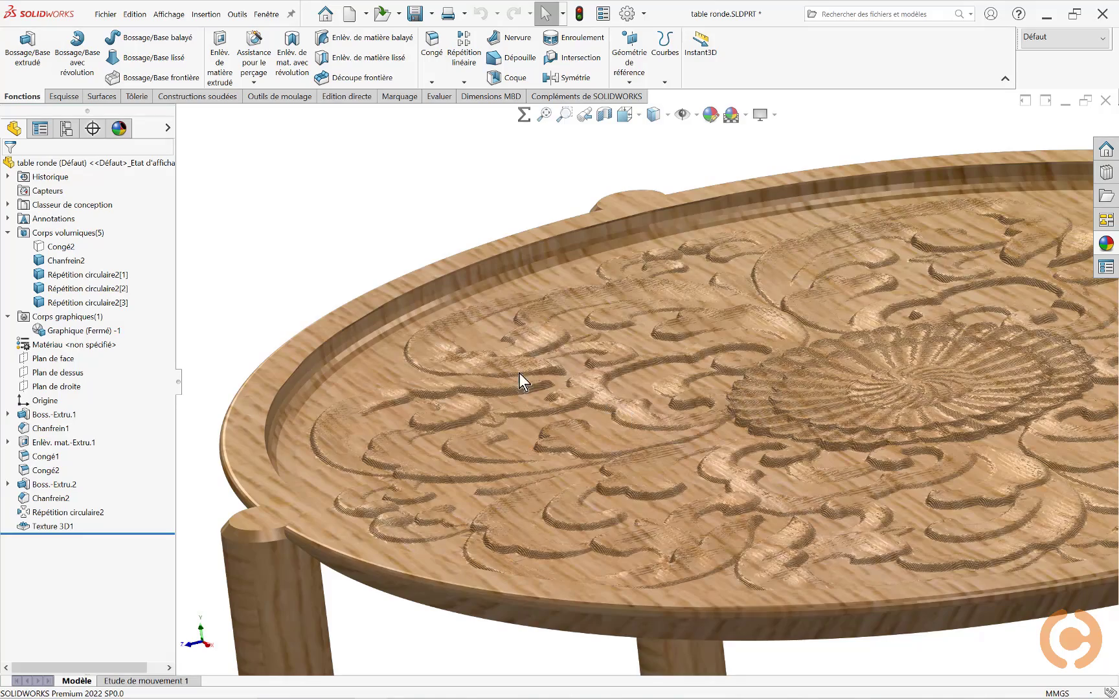
Step: Examine the facets of the tabletop's wood relief up close and restore the isometric view of the whole table
mouse_move(310, 245)
middle_down()
mouse_move(311, 257)
mouse_move(326, 253)
mouse_move(316, 266)
middle_up()
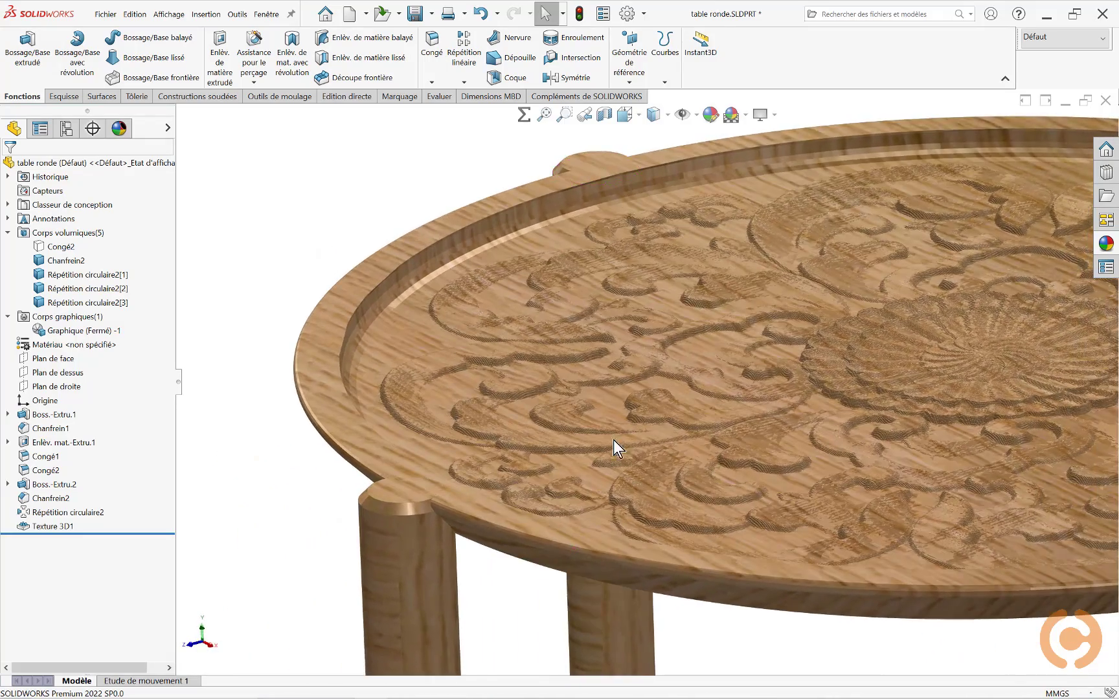
scroll(612, 435, down, 1)
scroll(612, 429, down, 8)
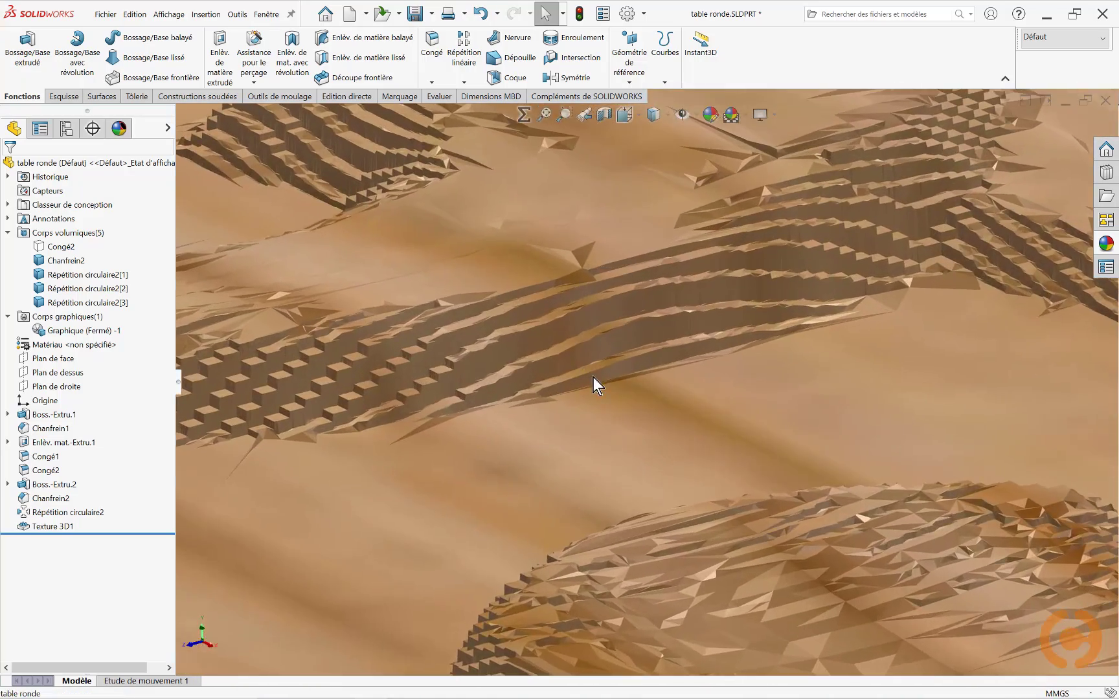
middle_drag(594, 377, 609, 386)
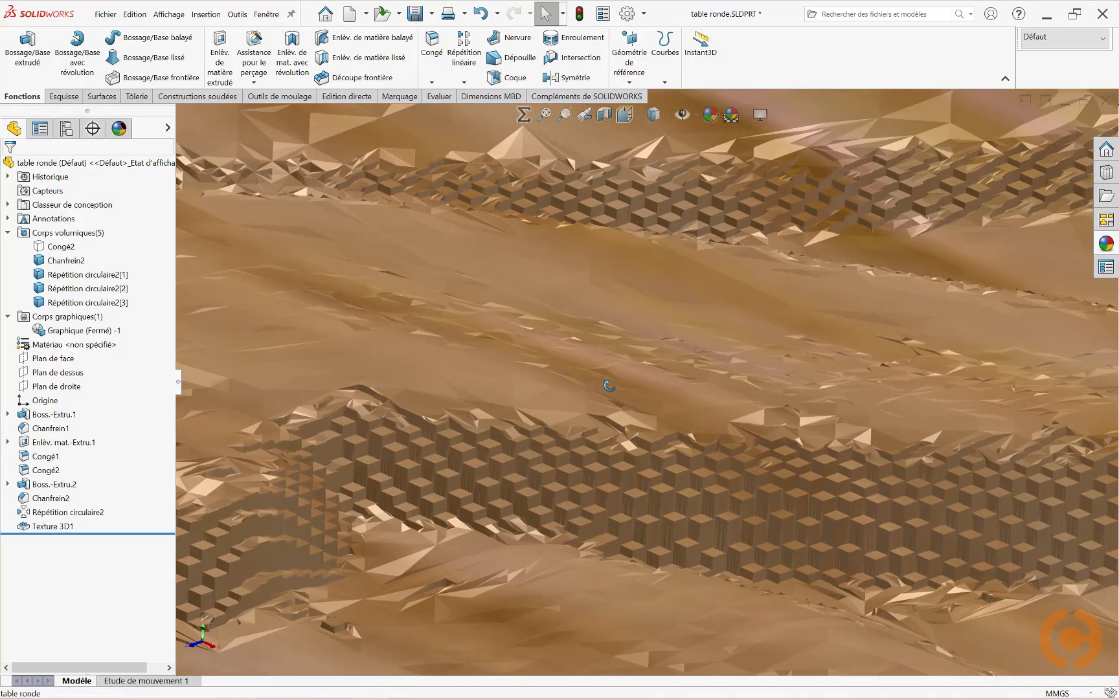
scroll(617, 411, up, 2)
shift+middle_drag(624, 461, 627, 518)
middle_drag(699, 444, 624, 452)
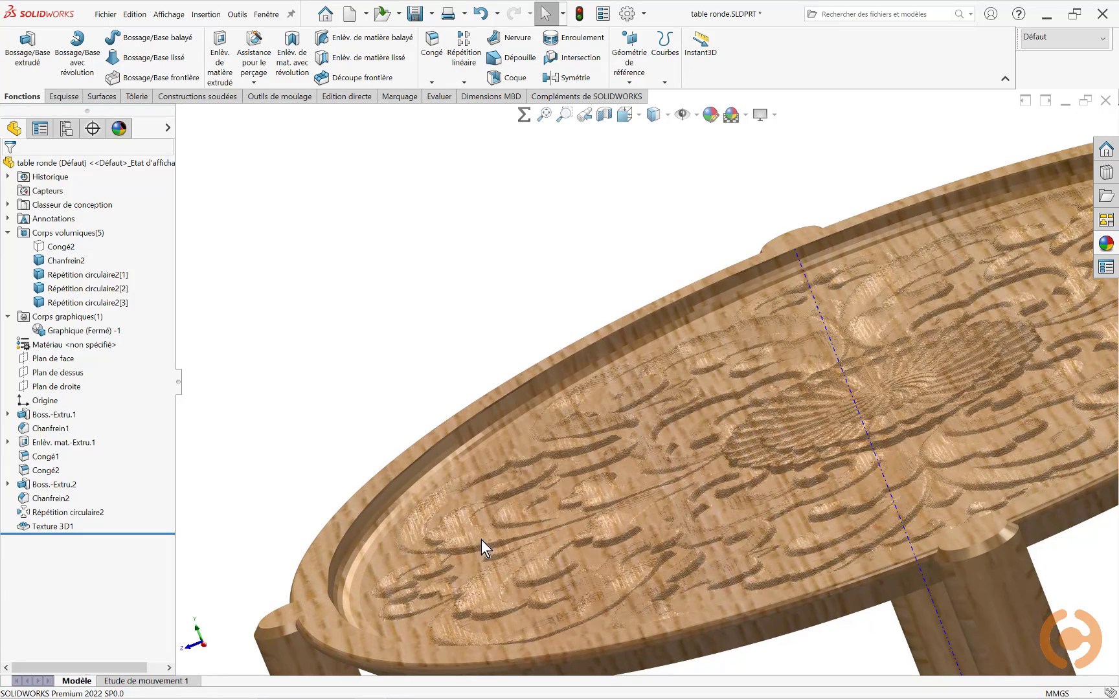
key(ctrl+7)
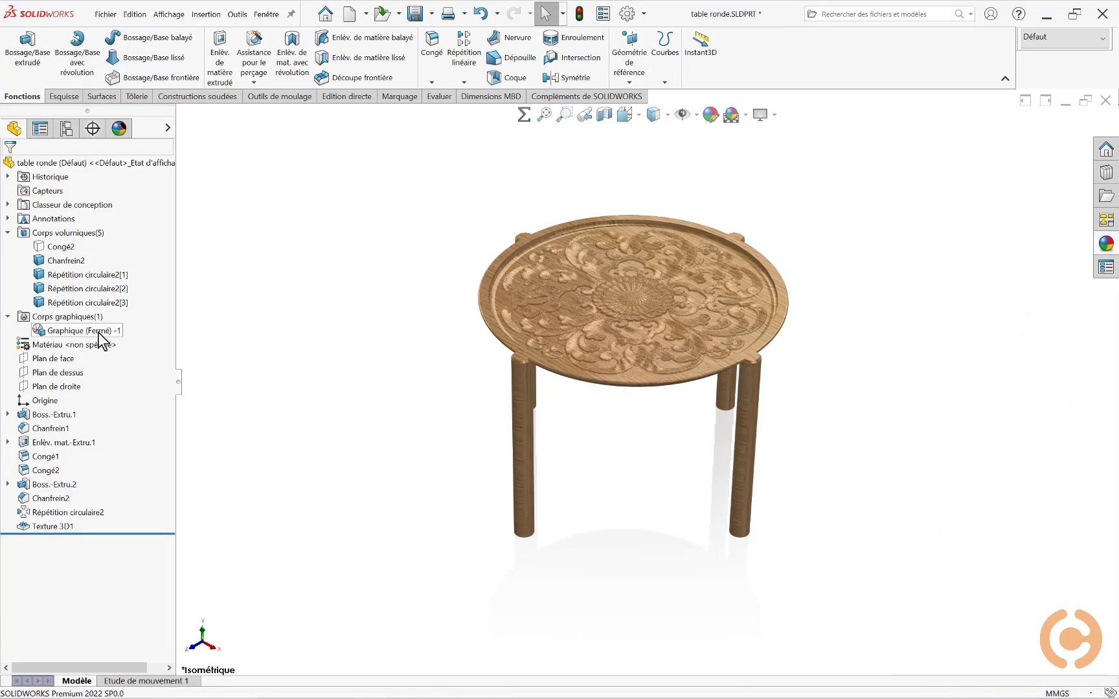
Step: Isolate the Graphique (Fermé) -1 body and examine the carved tabletop from several angles
click(99, 333)
right_click(99, 331)
click(136, 358)
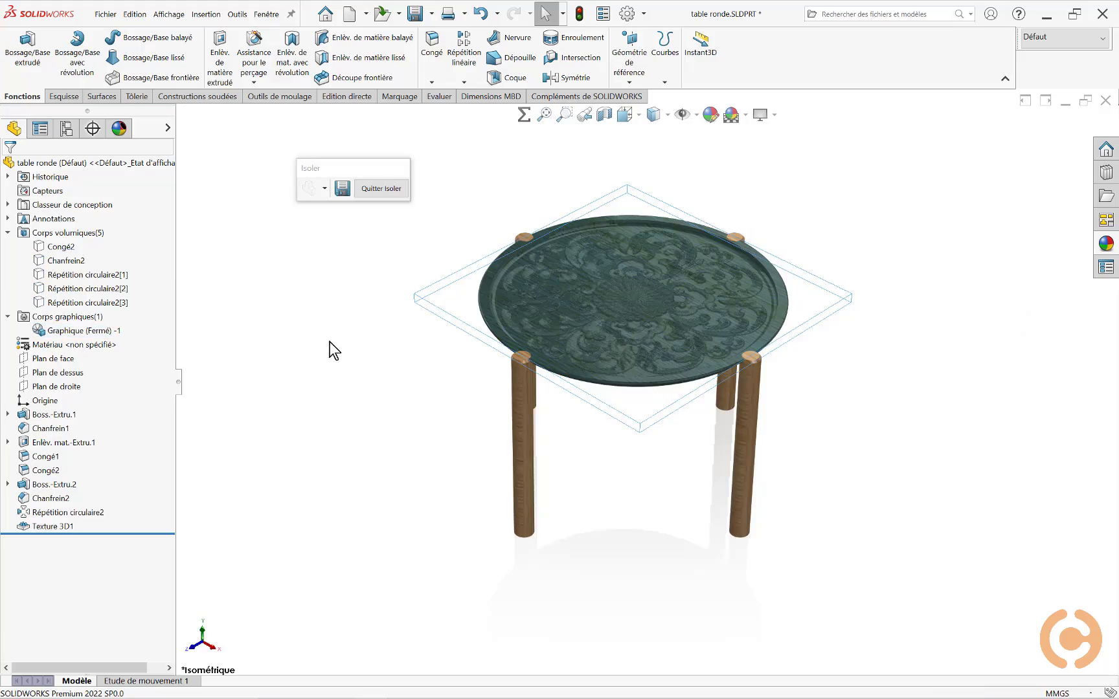
middle_drag(433, 357, 388, 395)
shift+middle_drag(762, 384, 745, 300)
ctrl+middle_drag(791, 348, 1041, 544)
middle_drag(223, 346, 319, 266)
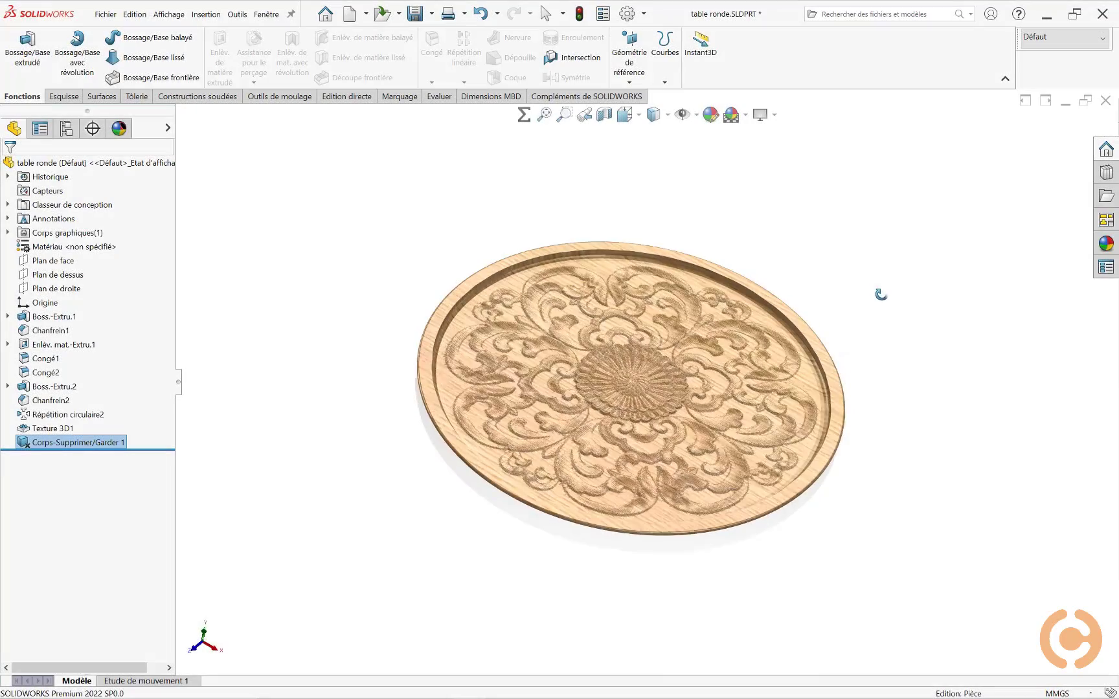
Step: Export the carved tabletop as an STL file named table ronde.STL in the texture 3D vs Zbrush folder
shift+middle_drag(897, 379, 896, 367)
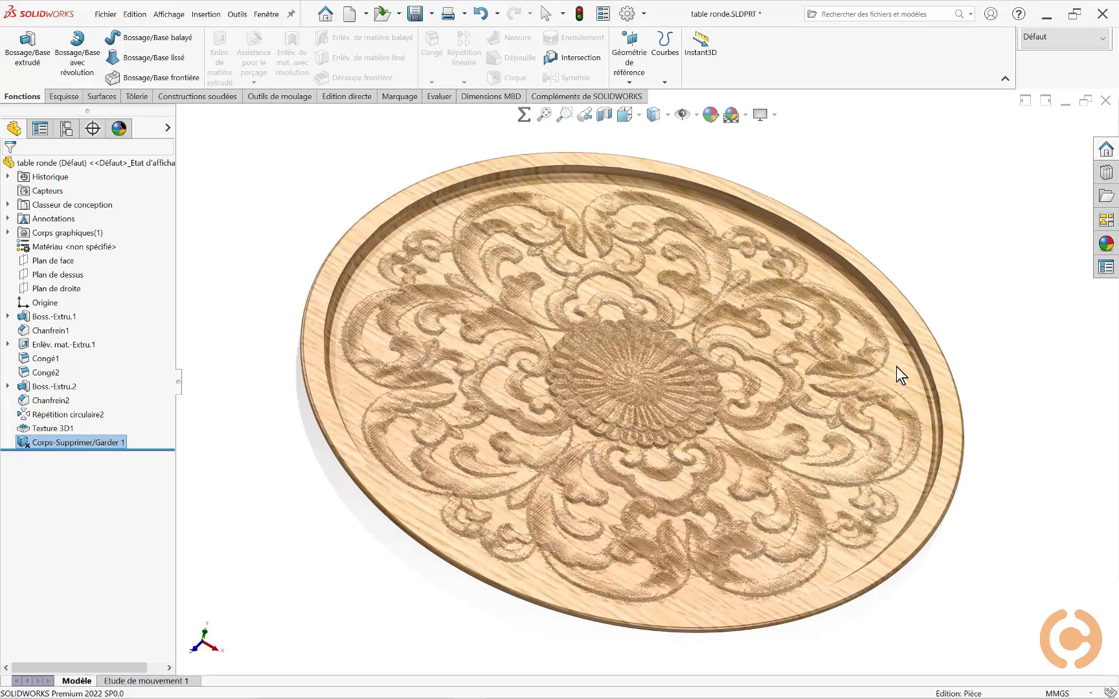
ctrl+middle_drag(997, 345, 979, 344)
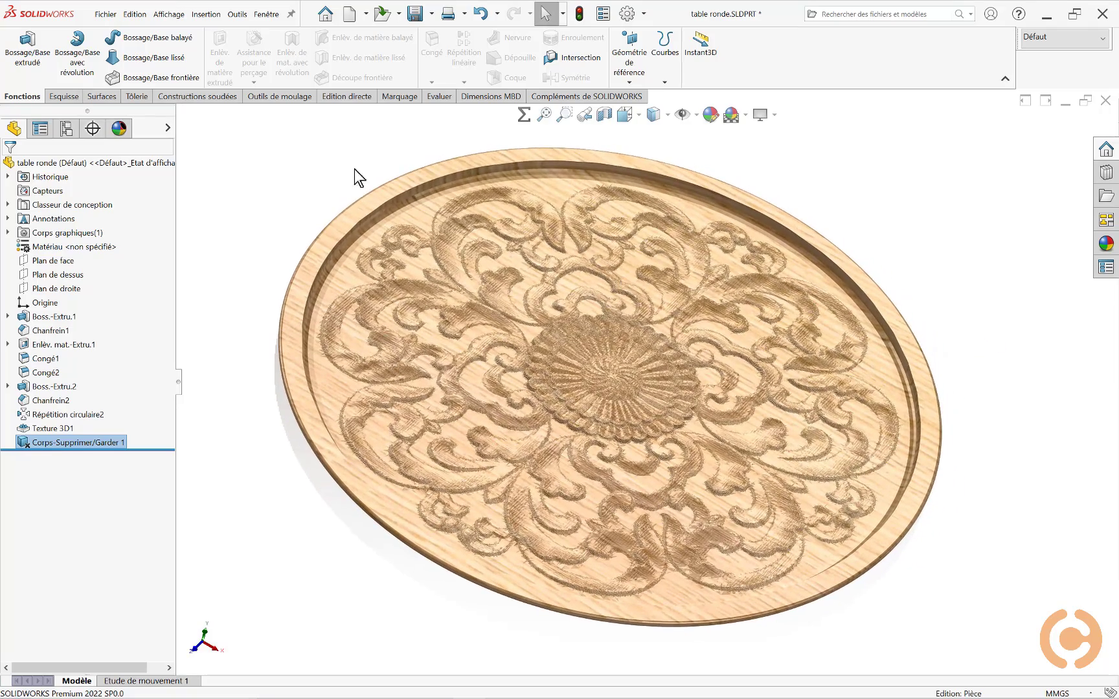
click(105, 14)
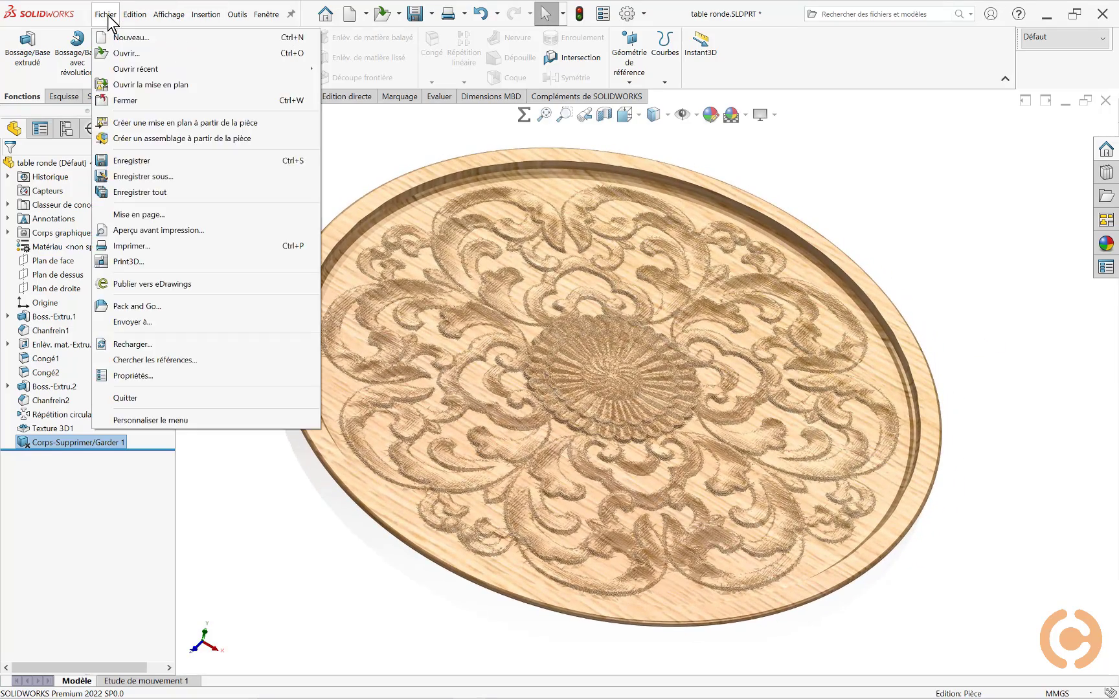
click(144, 177)
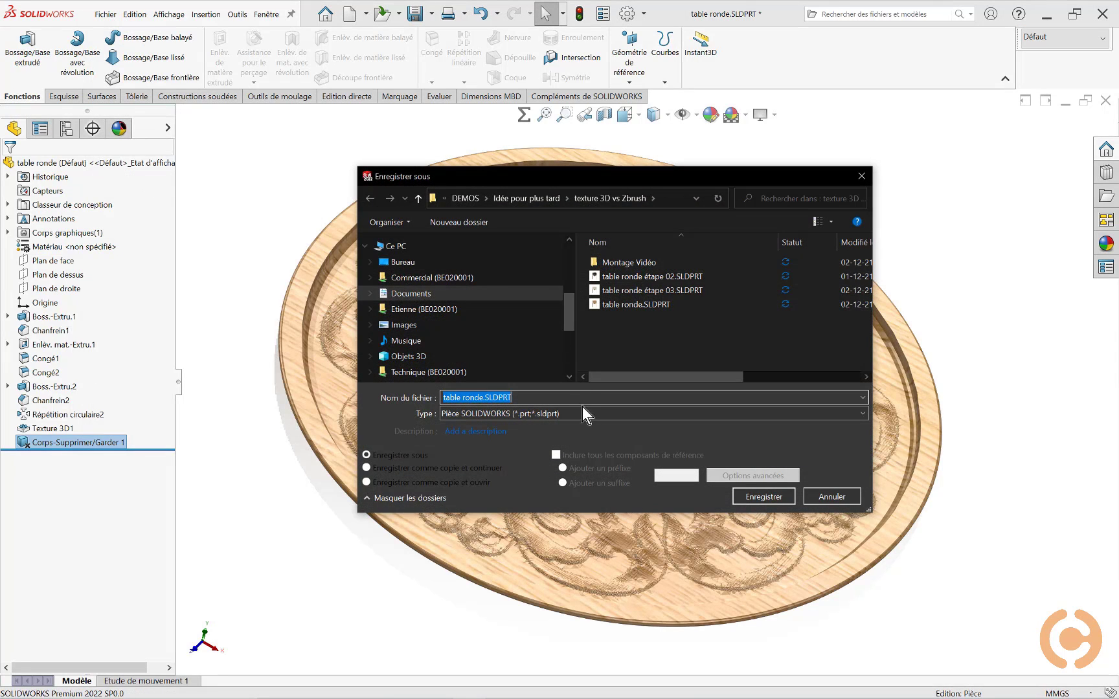
click(582, 415)
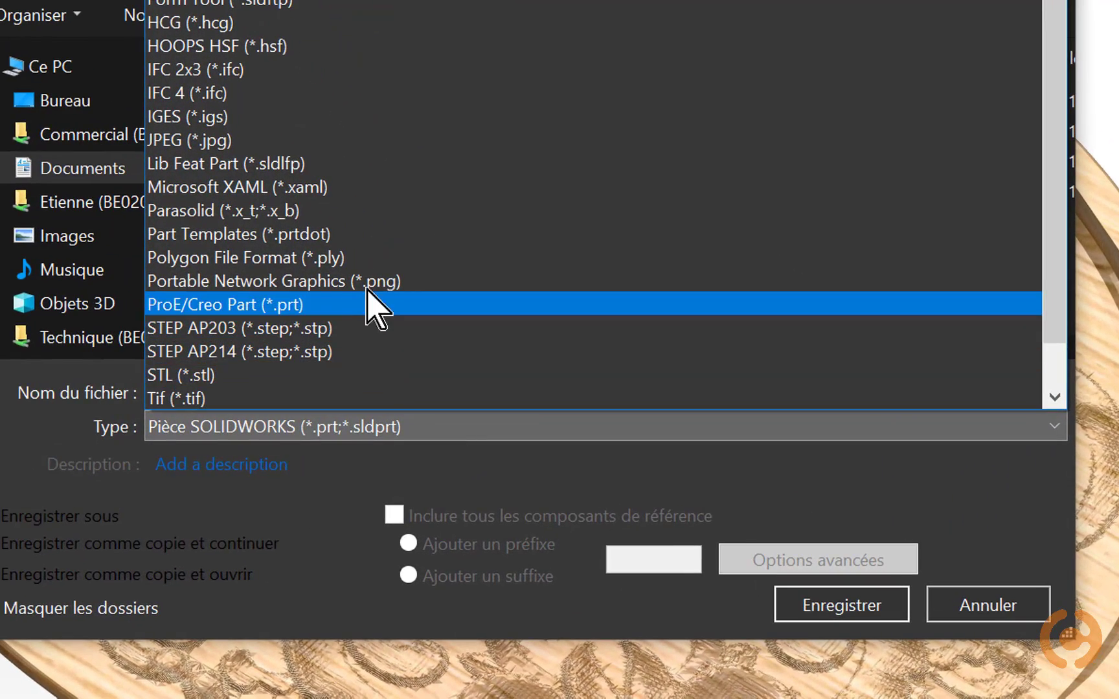
click(285, 376)
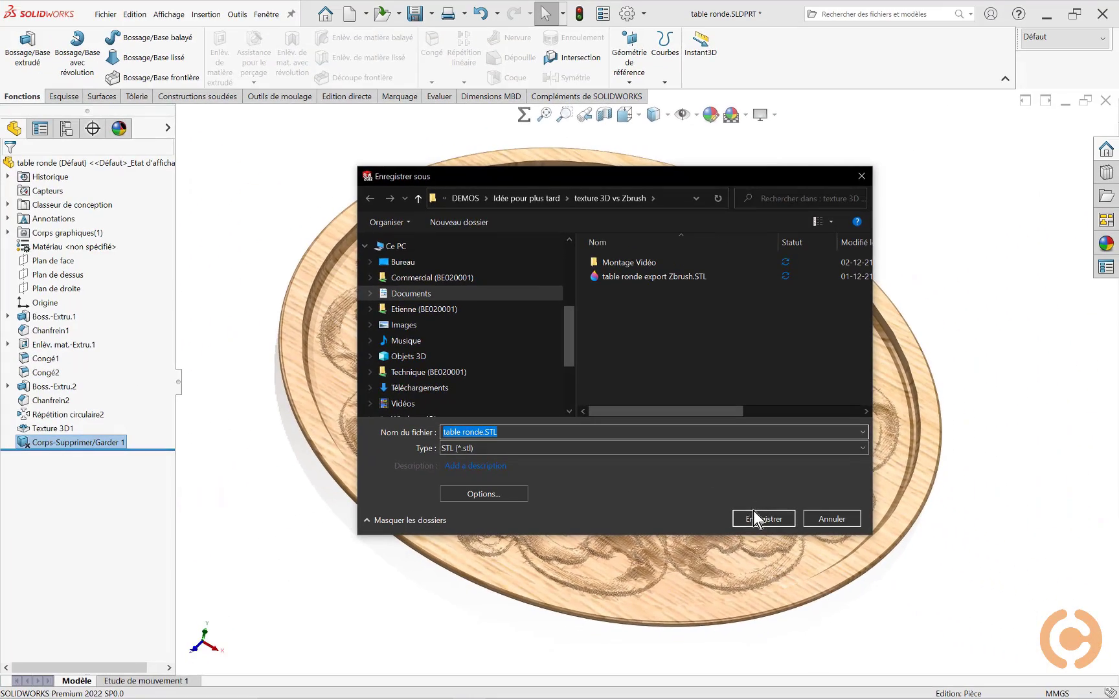
click(755, 516)
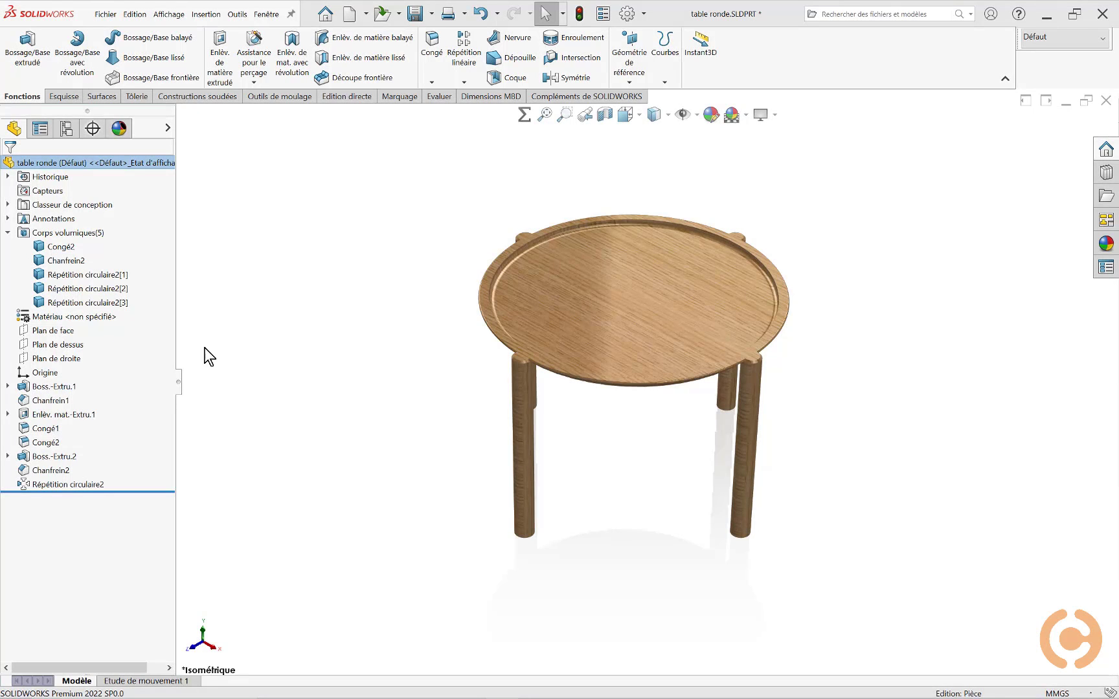
Step: Delete the four leg bodies, Chanfrein2 and Répétition circulaire2[1] to [3], from the untextured table, keeping only the tabletop
click(65, 261)
shift+click(60, 302)
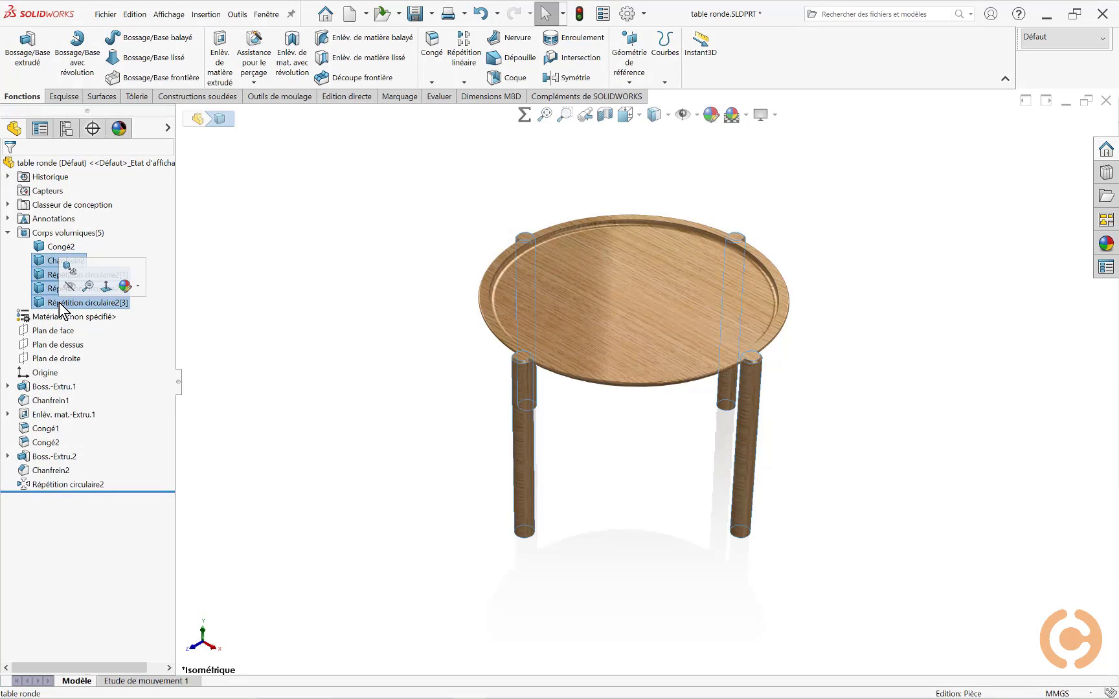
key(Delete)
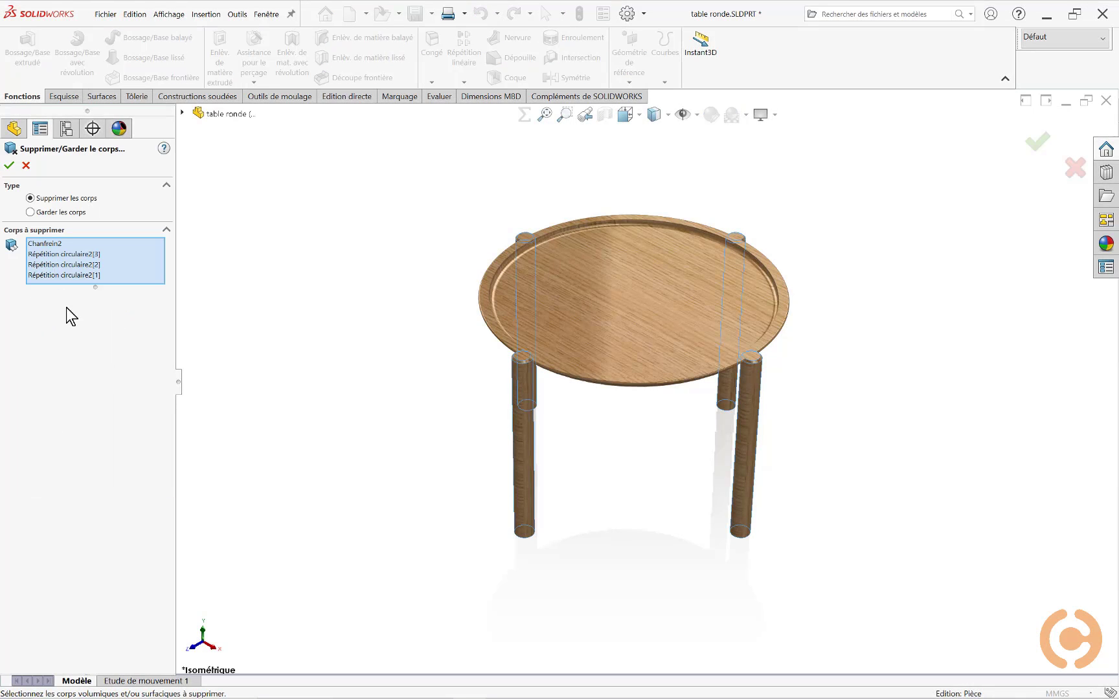
click(10, 167)
key(f)
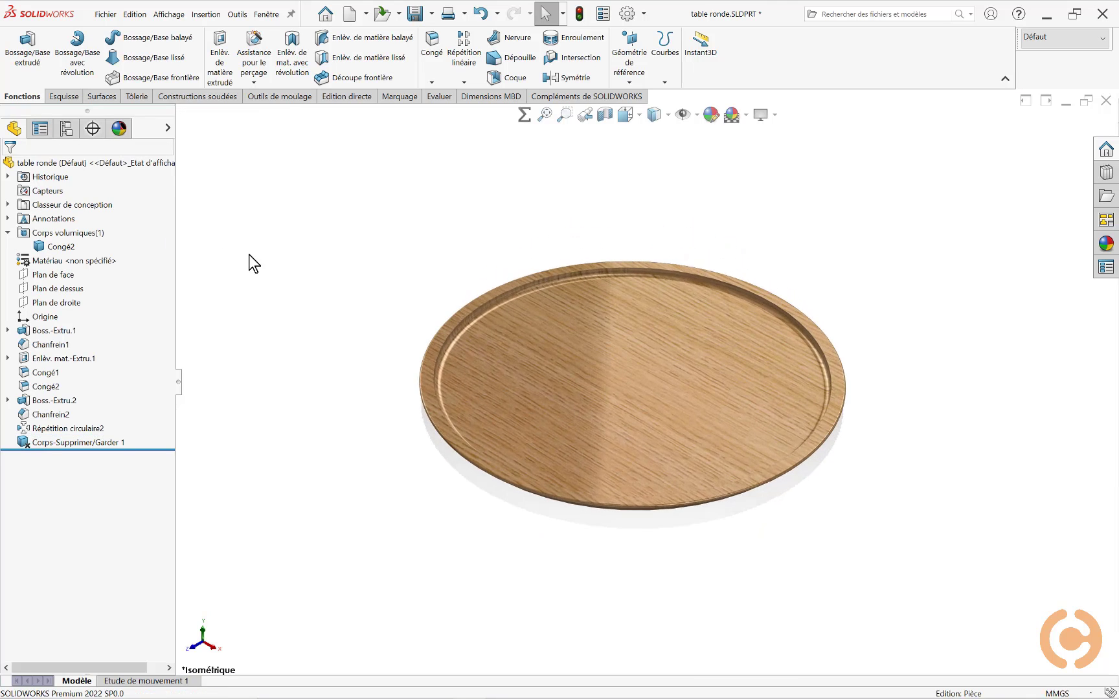
Step: Export the plain tabletop as a binary STL in millimetres with custom resolution, overwriting table ronde export Zbrush.STL in the texture 3D vs Zbrush folder
click(106, 14)
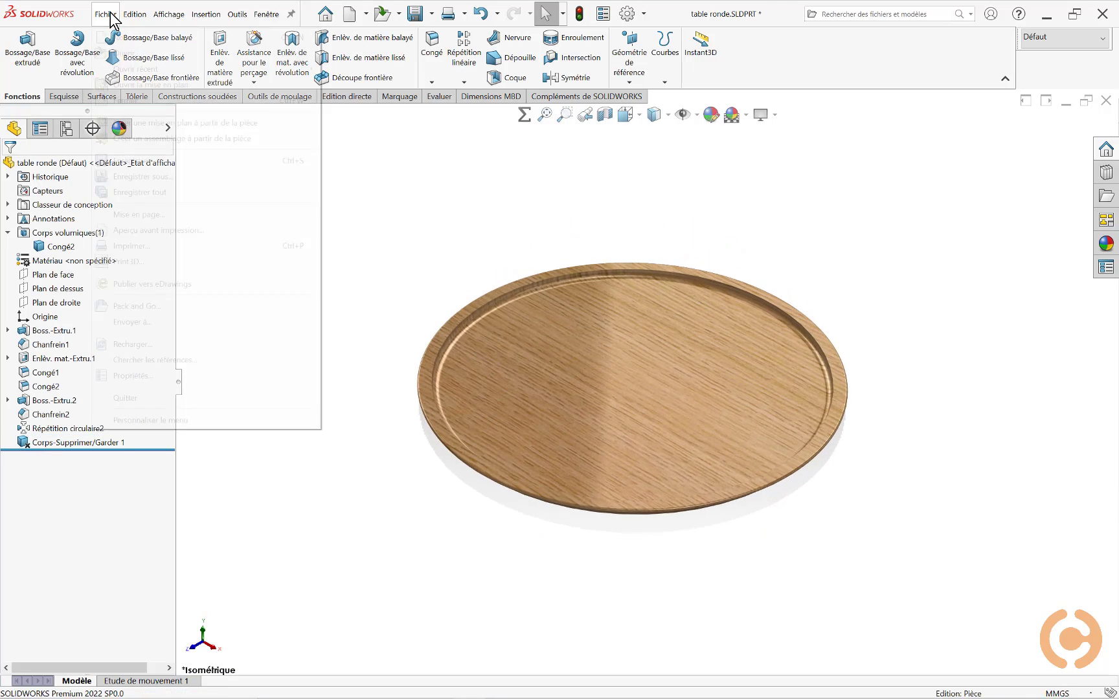
click(123, 178)
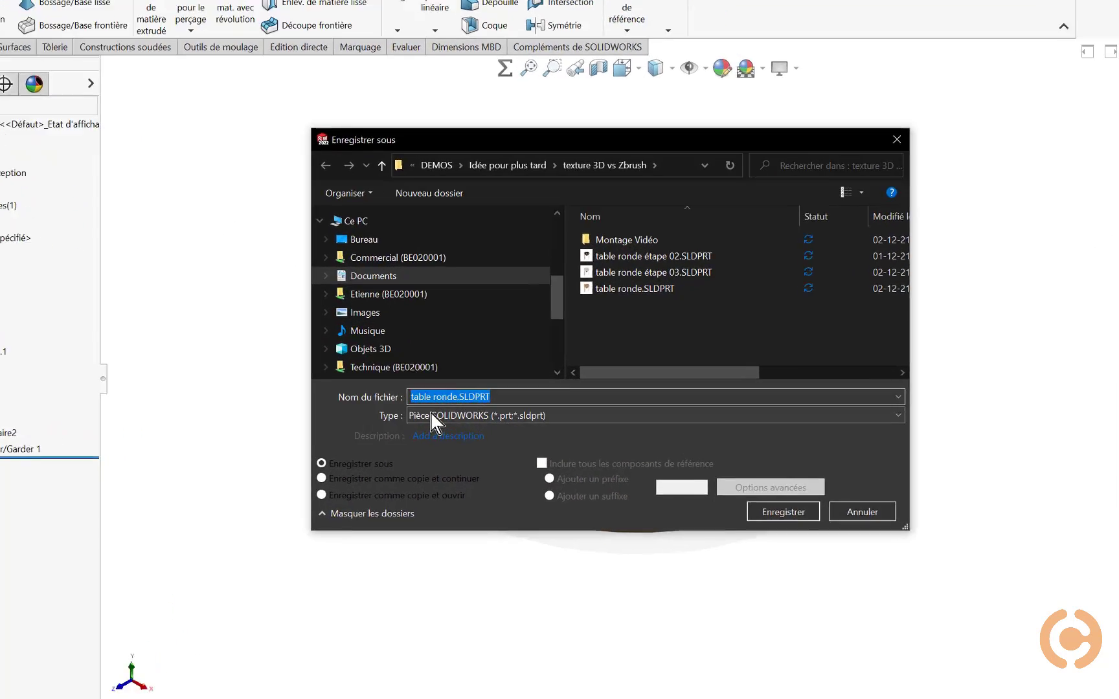
click(462, 412)
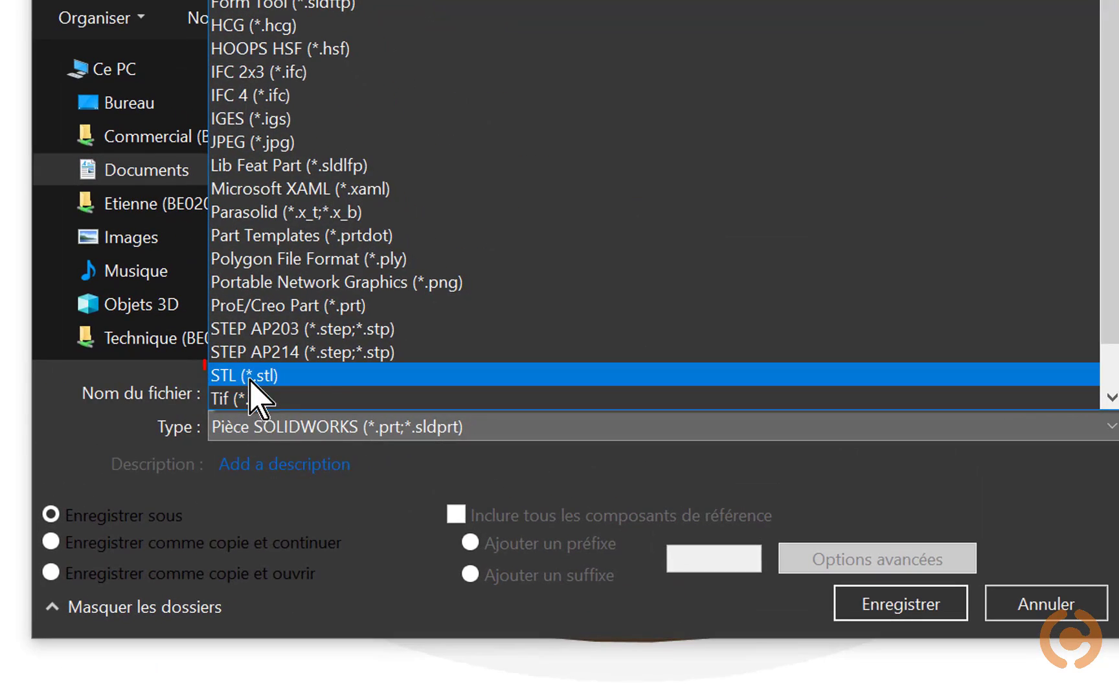
click(326, 379)
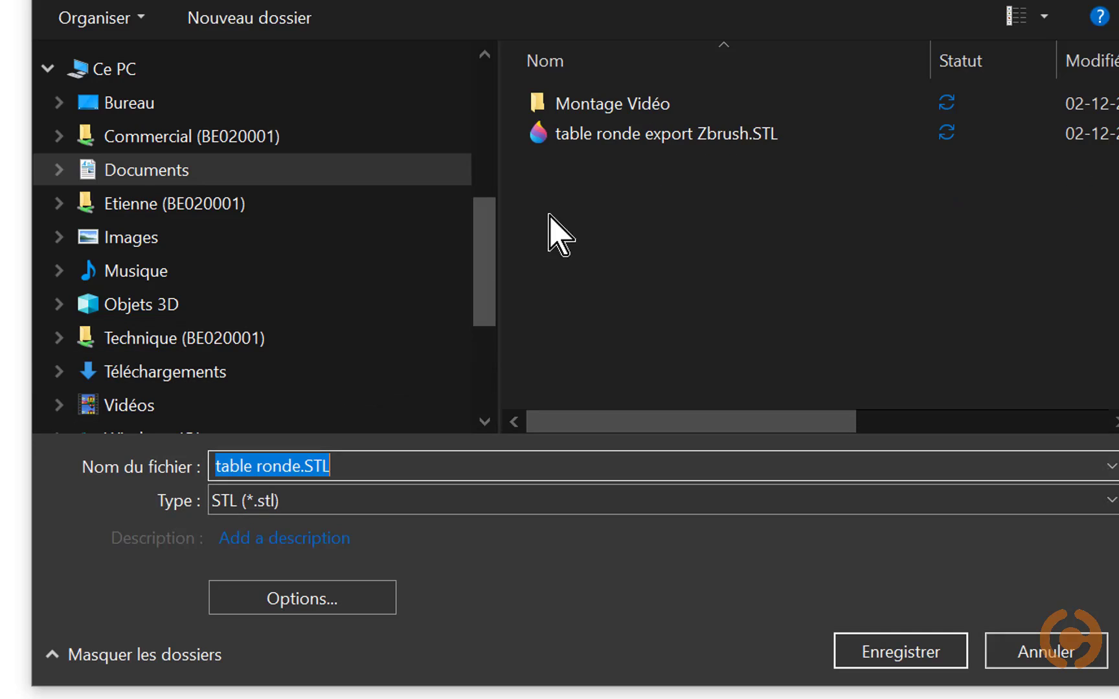
click(583, 136)
click(309, 596)
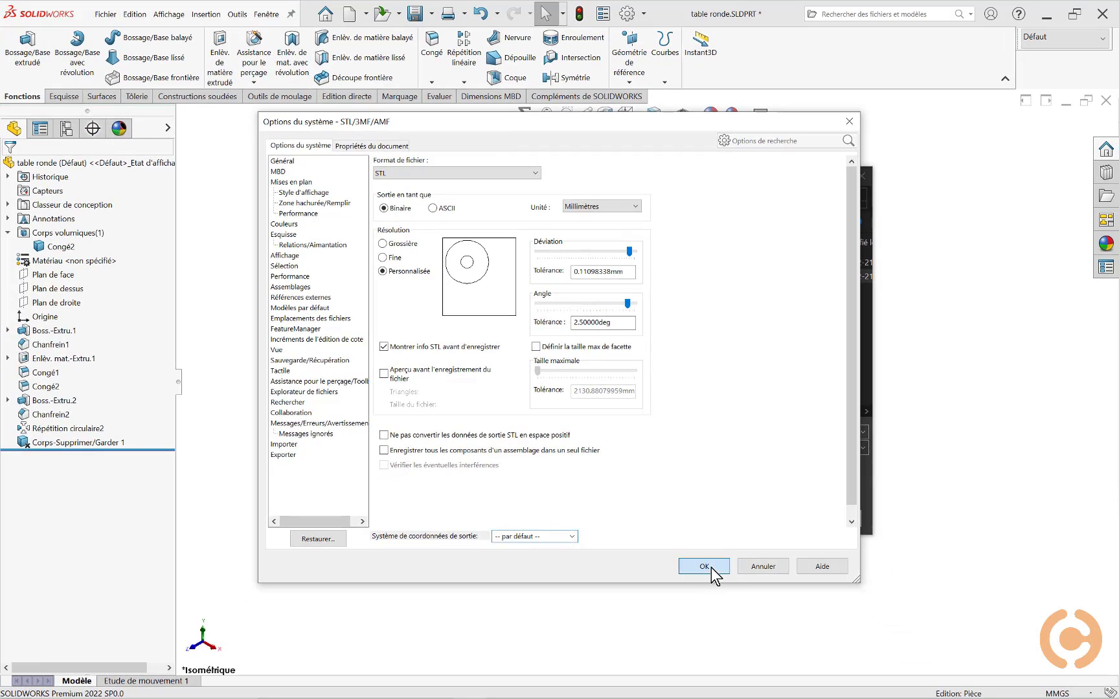
click(712, 567)
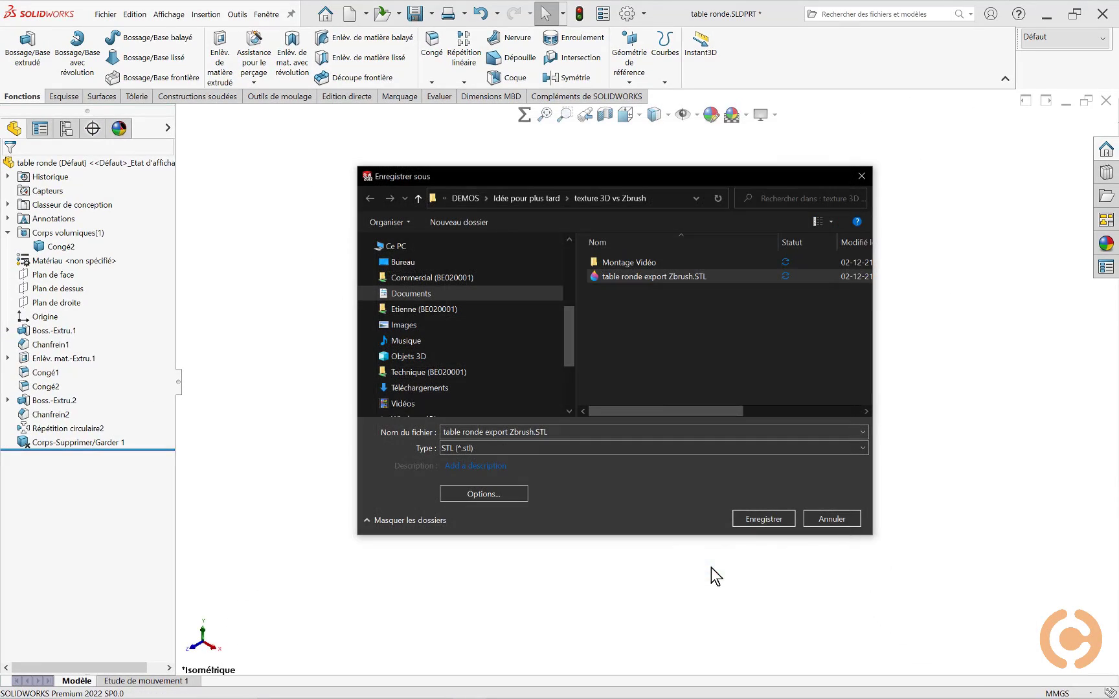
click(762, 519)
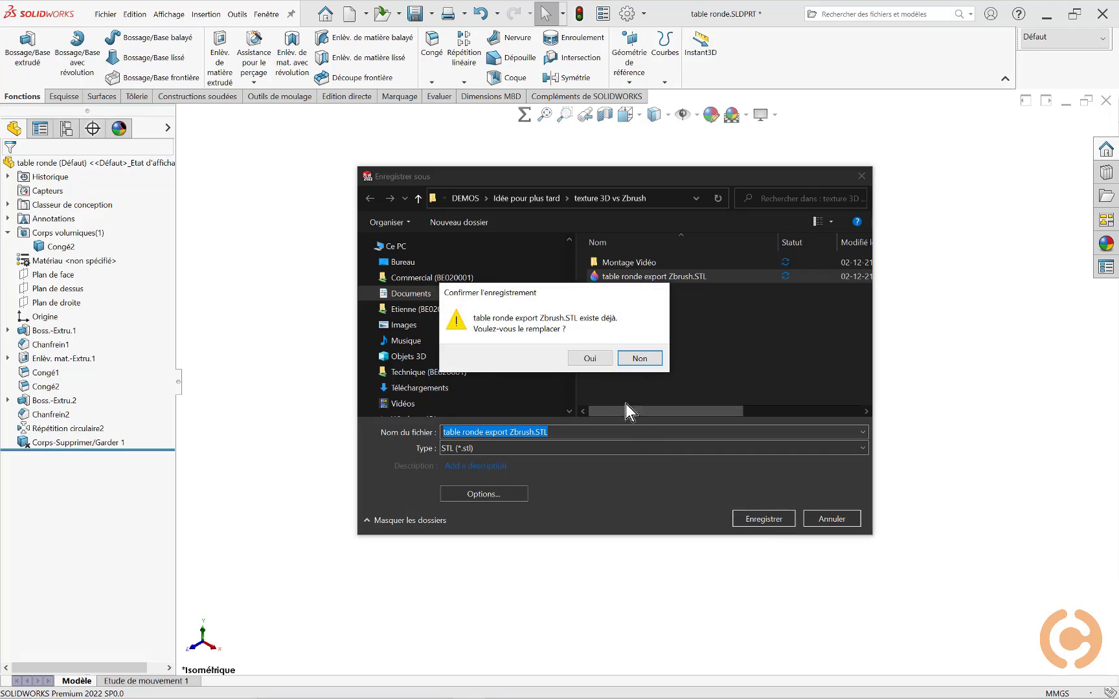
click(590, 358)
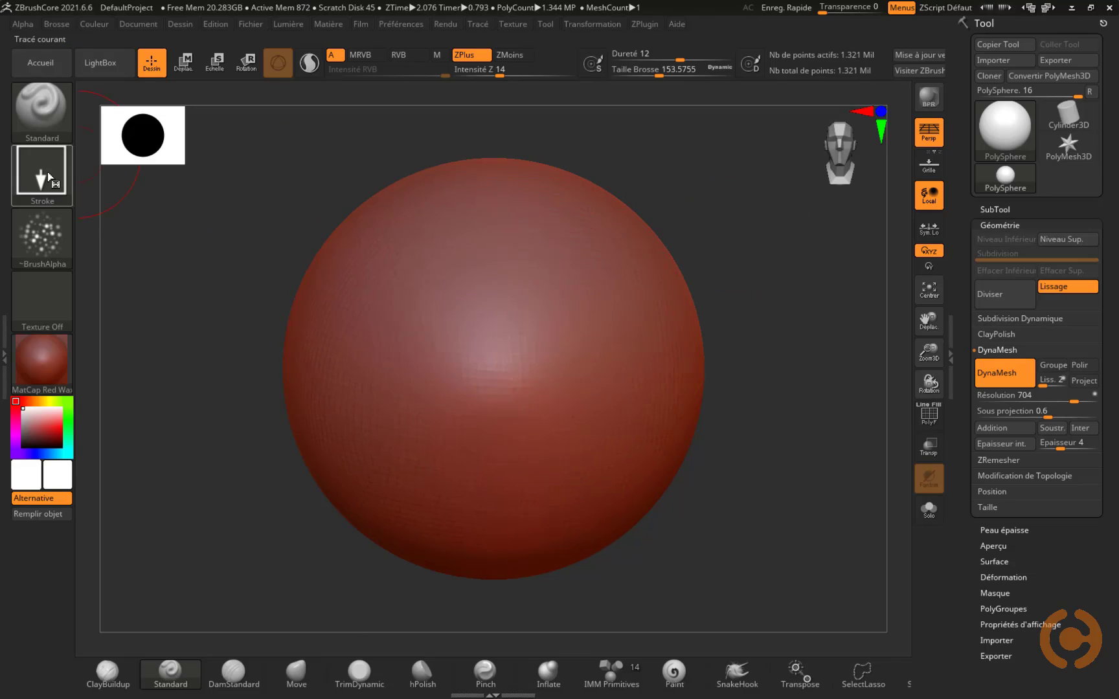
Step: In ZBrushCore, set the Standard brush to the FreeHand stroke with Alpha Off and sculpt a first mirrored stroke on the red sphere
click(48, 177)
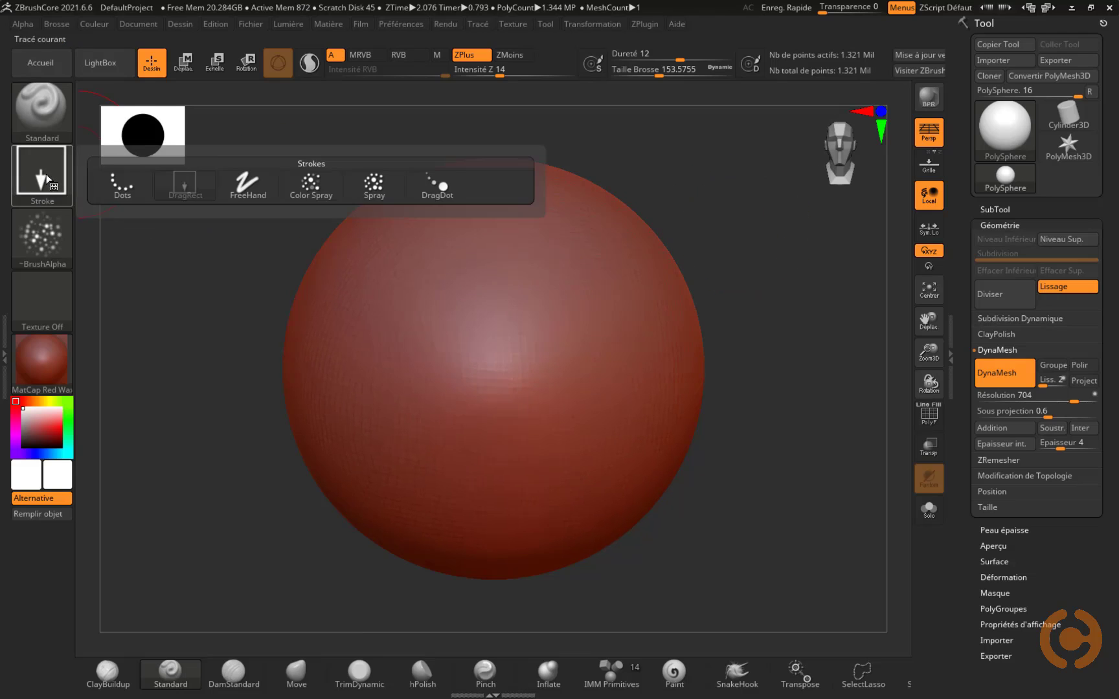
click(248, 185)
click(42, 237)
click(117, 247)
drag(372, 312, 421, 298)
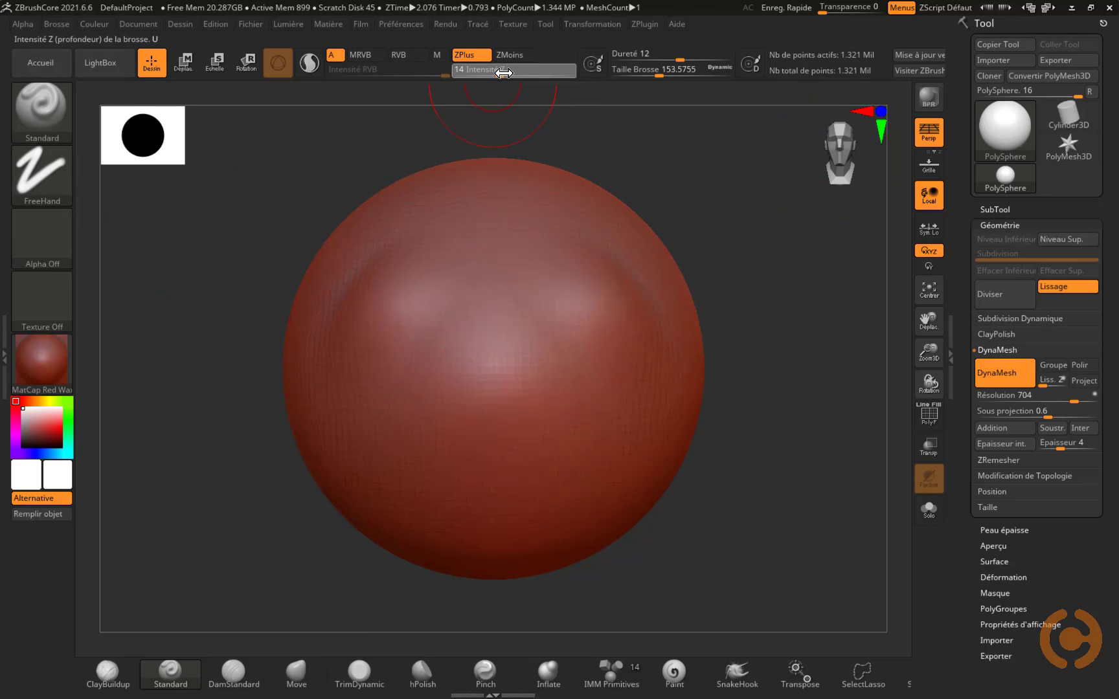
Step: Raise the Standard brush's Z intensity and sculpt bulging mirrored eye and cheek ridges on the front of the sphere
drag(501, 73, 527, 74)
drag(399, 249, 402, 347)
drag(469, 285, 398, 414)
shift+right_drag(398, 415, 523, 369)
Step: Enlarge the Move brush to a size of about 639 and pull the sphere's outline into a taller head
click(296, 673)
key(s)
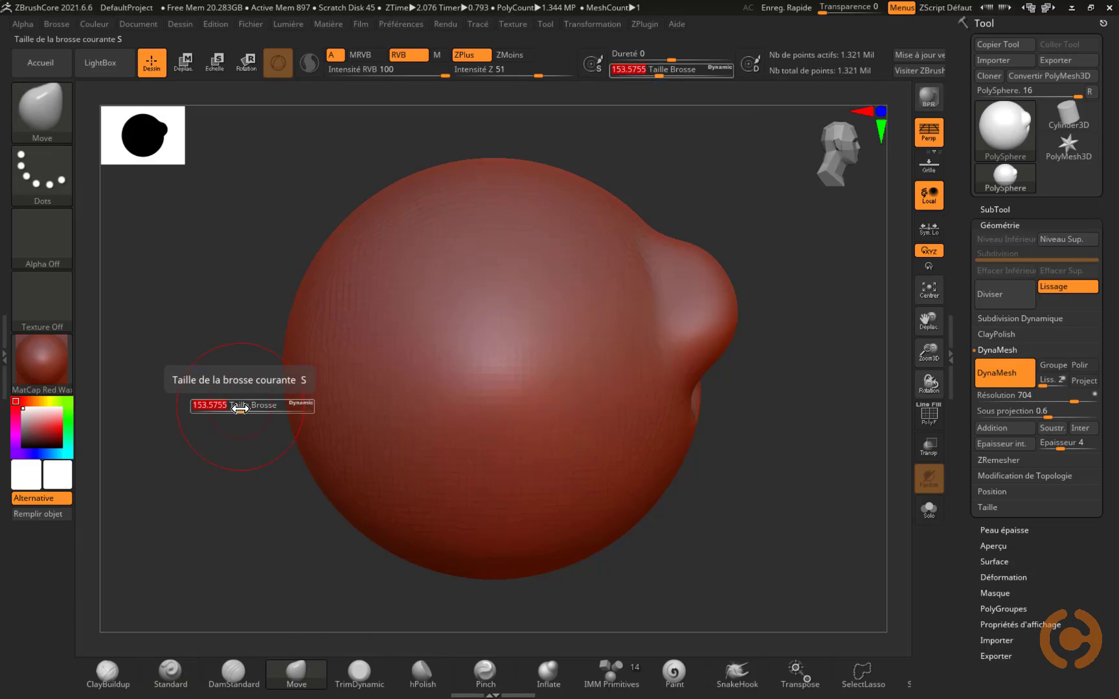
drag(240, 407, 287, 407)
drag(380, 200, 343, 162)
drag(289, 391, 365, 424)
drag(463, 551, 476, 580)
Step: Reshape the head from the side and front with the Move brush, giving it a narrow chin and wide cheeks
click(849, 160)
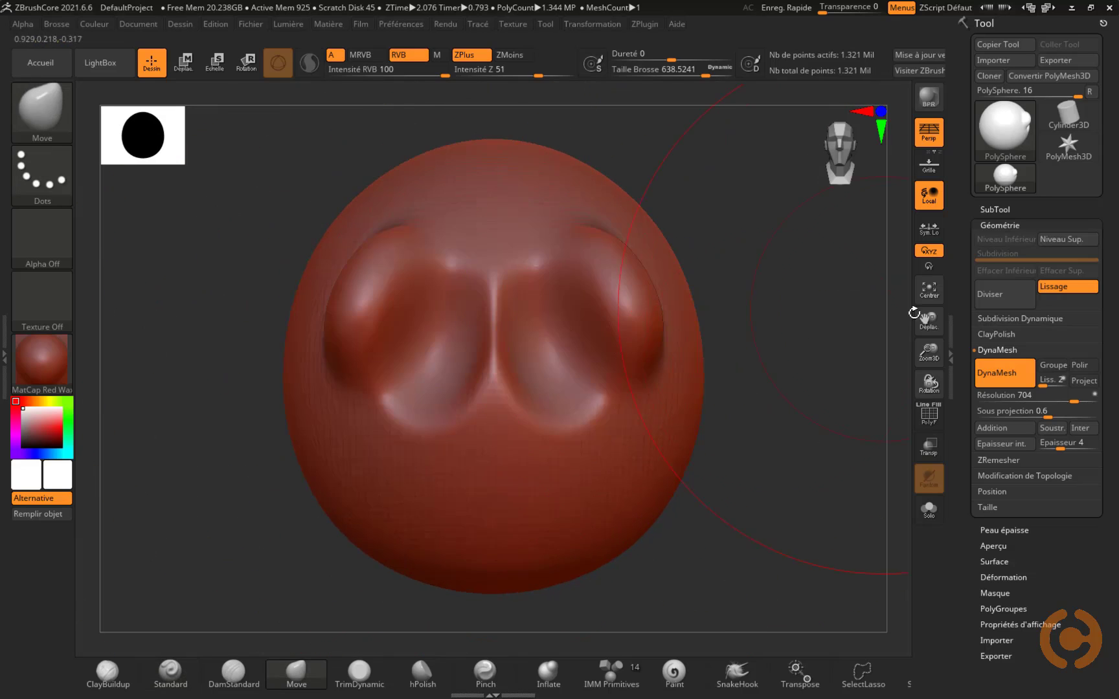
ctrl+right_drag(913, 315, 722, 317)
drag(605, 421, 638, 440)
click(844, 162)
mouse_move(502, 499)
mouse_down()
mouse_move(501, 562)
mouse_move(480, 567)
mouse_up()
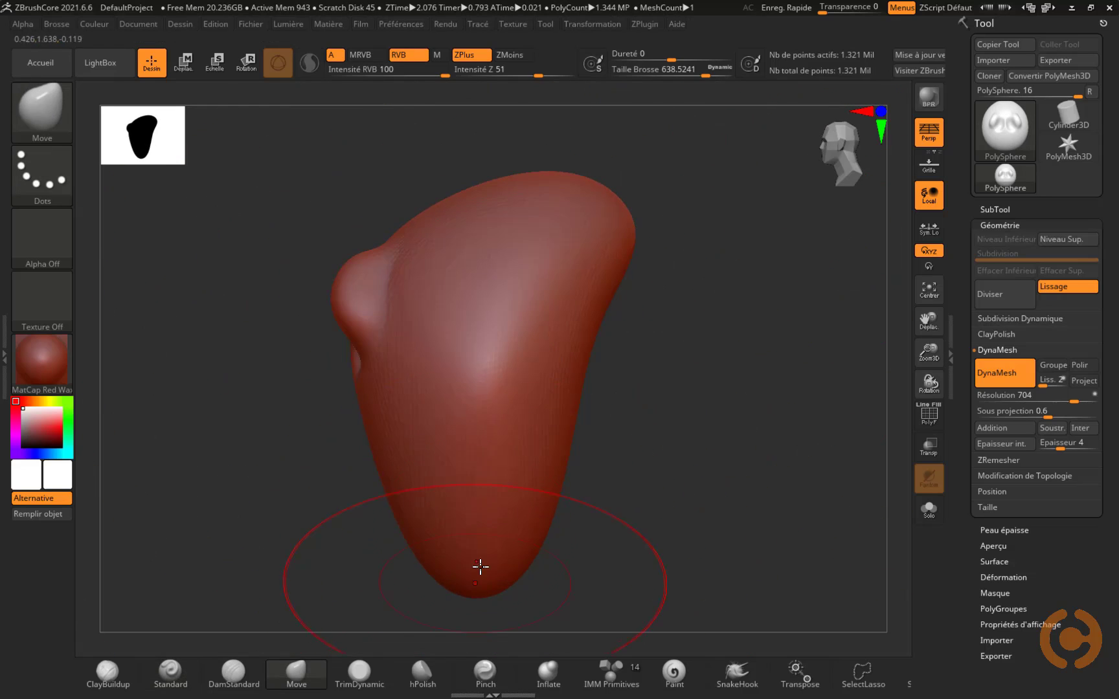
drag(398, 485, 333, 499)
drag(567, 422, 540, 411)
mouse_move(638, 382)
shift+mouse_down()
mouse_move(717, 330)
mouse_move(855, 150)
shift+mouse_up()
drag(620, 353, 662, 351)
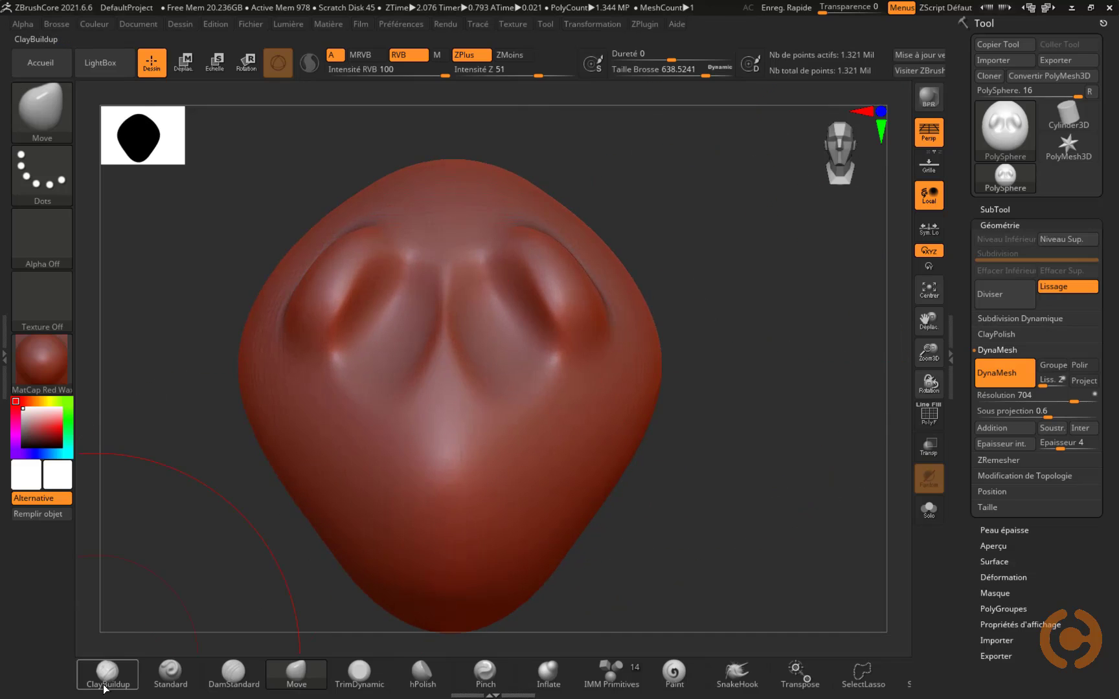
Step: Build up a nose in the middle of the face with the ClayBuildup brush at a size of about 128, and smooth it
click(106, 681)
key(s)
drag(407, 444, 371, 445)
mouse_move(461, 359)
mouse_down()
mouse_move(402, 439)
mouse_move(444, 262)
mouse_up()
mouse_move(444, 362)
mouse_down()
mouse_move(377, 430)
mouse_move(444, 461)
mouse_up()
mouse_move(842, 276)
mouse_down()
mouse_move(720, 265)
mouse_move(702, 252)
mouse_up()
mouse_move(487, 327)
mouse_down()
mouse_move(501, 397)
mouse_move(459, 471)
mouse_up()
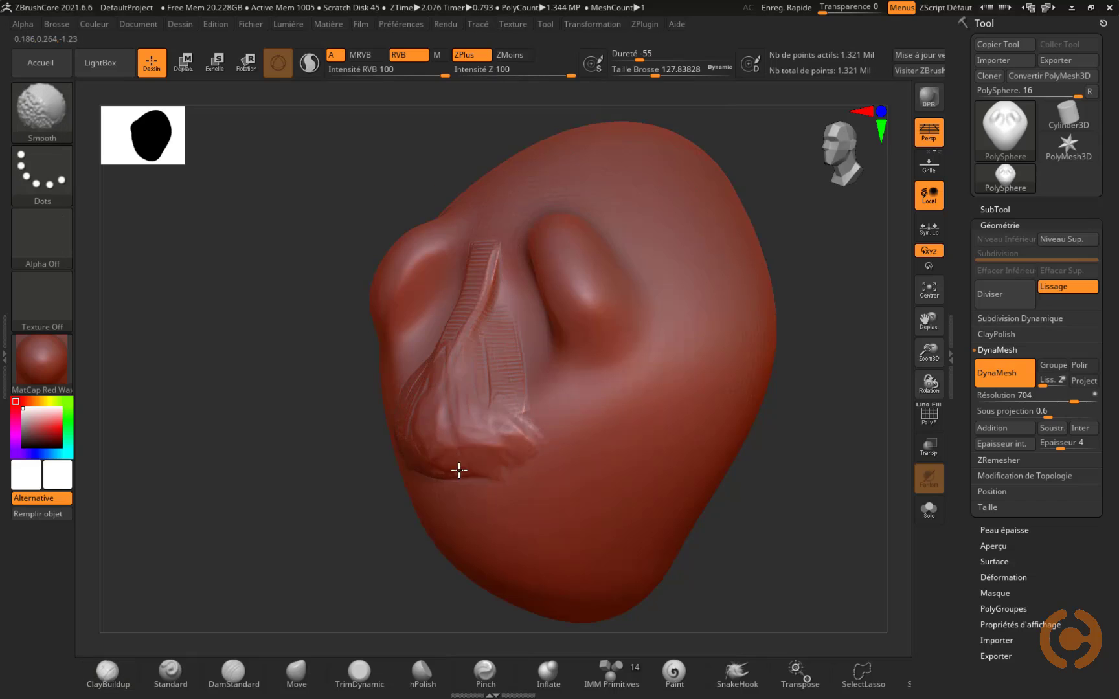
mouse_move(492, 292)
mouse_down()
mouse_move(430, 435)
mouse_move(499, 415)
mouse_move(462, 382)
mouse_move(512, 428)
mouse_up()
Step: Flatten the surfaces around the nose with the TrimDynamic brush
click(359, 673)
drag(346, 608, 345, 518)
mouse_move(476, 427)
mouse_down()
mouse_move(390, 466)
mouse_move(492, 427)
mouse_up()
mouse_move(648, 194)
mouse_down()
mouse_move(731, 233)
mouse_move(751, 259)
mouse_up()
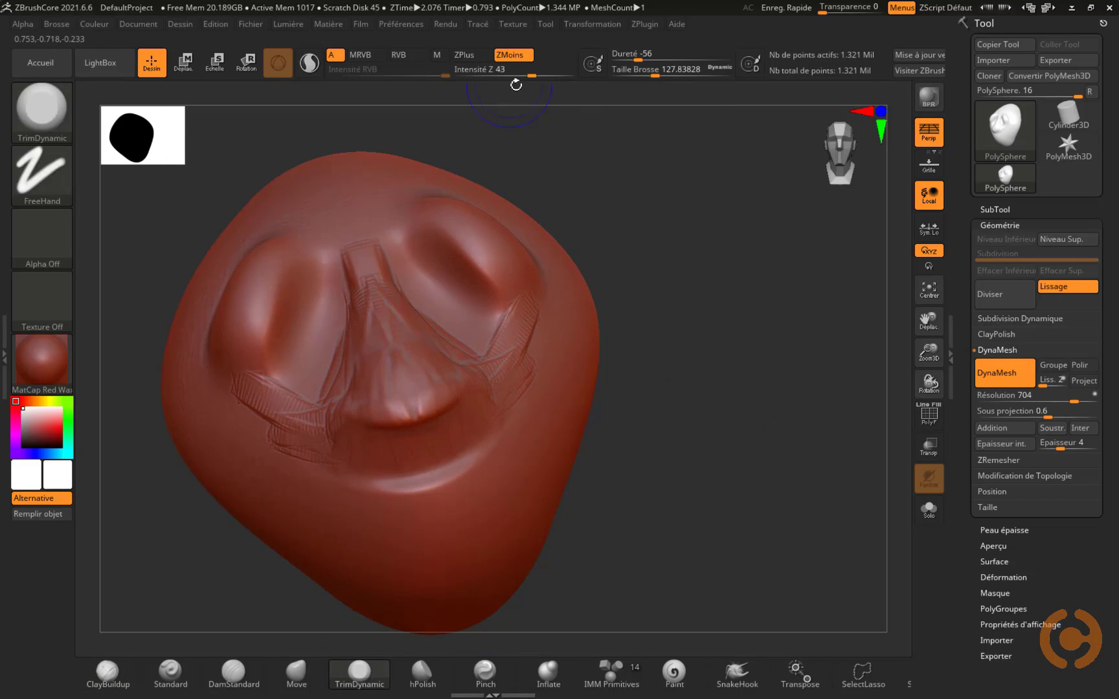
Step: Smooth the cheeks and nose, hollow out the eye sockets with ClayBuildup, and recompute the head's DynaMesh
key(shift)
shift+drag(511, 324, 397, 389)
mouse_move(305, 329)
mouse_down()
mouse_move(285, 310)
mouse_move(327, 334)
mouse_move(310, 343)
mouse_move(294, 331)
mouse_up()
click(107, 673)
ctrl+drag(669, 248, 697, 285)
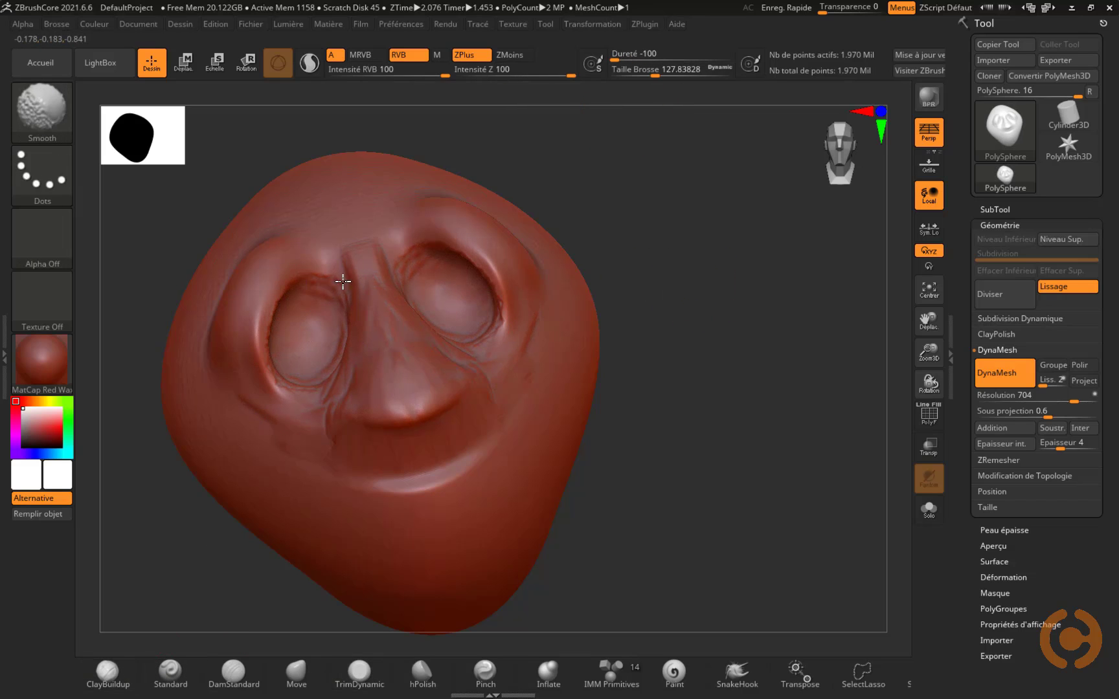
Step: Set the ClayBuildup brush to the DragRect stroke with Alpha 07 and turn the head to expose its cheek
drag(187, 622, 237, 524)
click(55, 127)
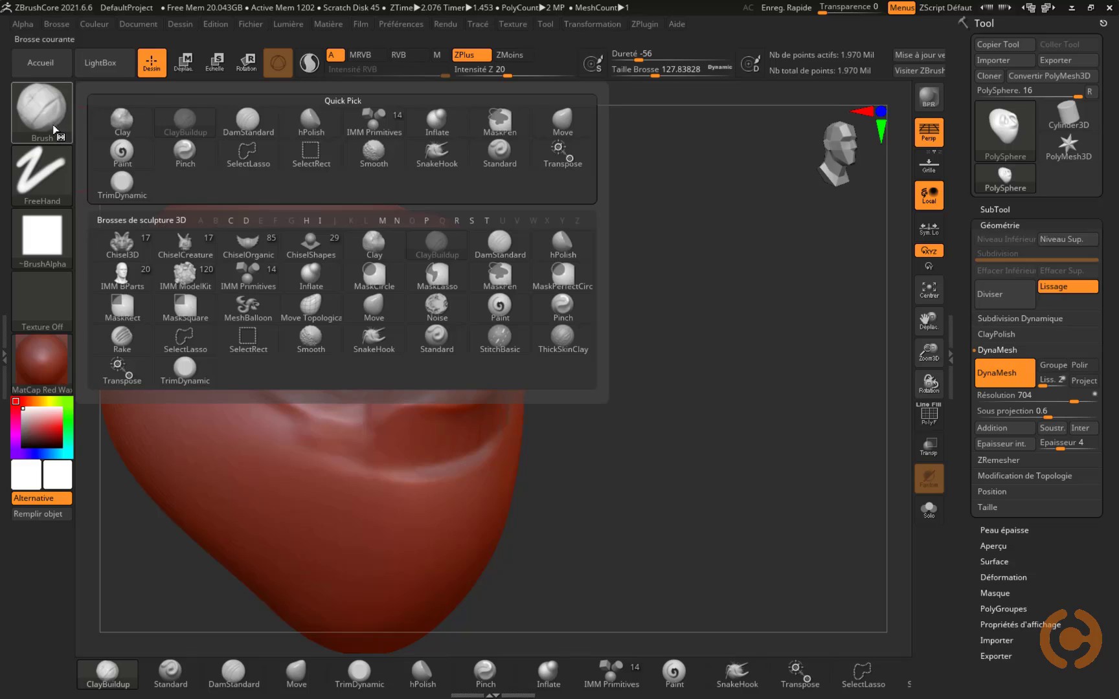
click(56, 176)
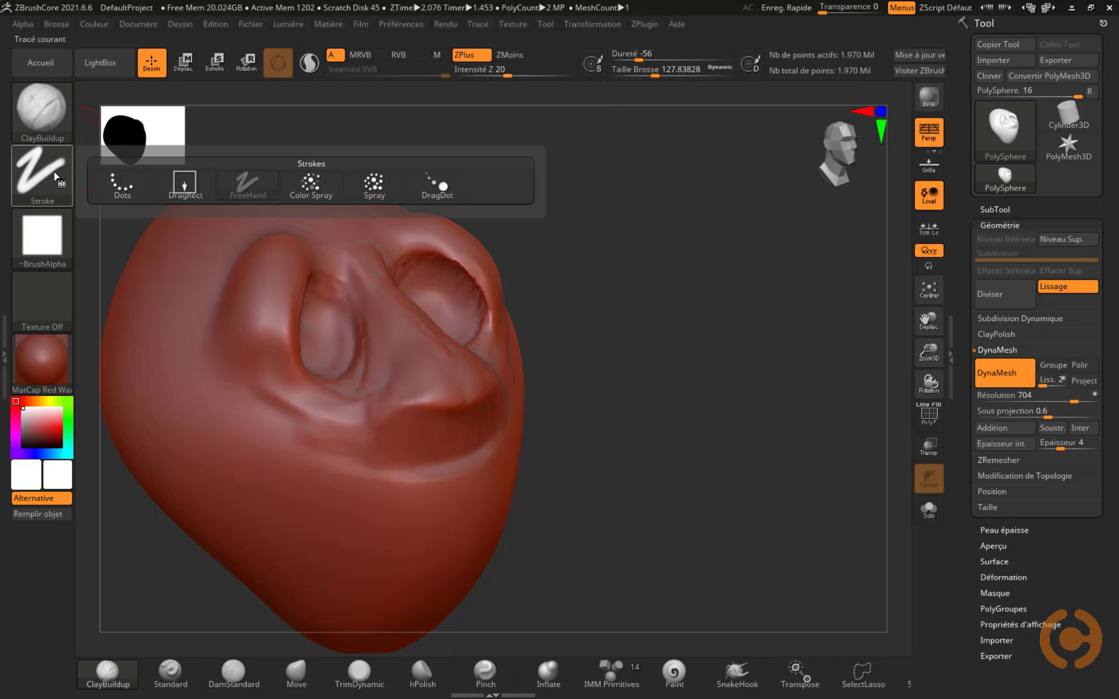
click(186, 188)
click(58, 256)
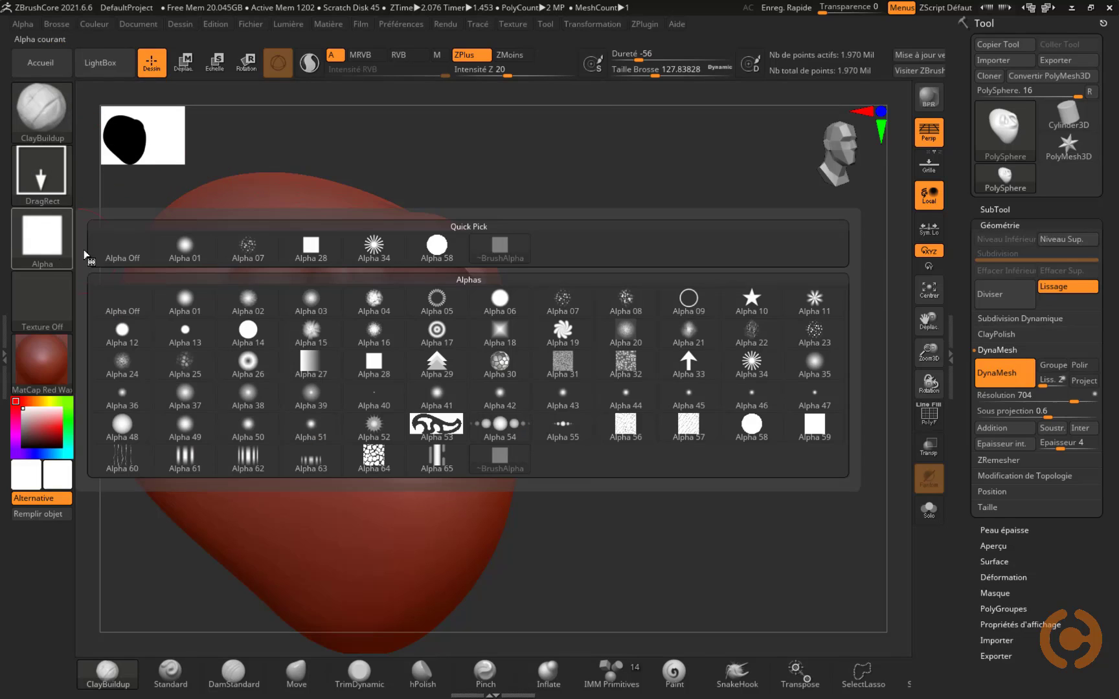
click(562, 306)
mouse_move(613, 311)
mouse_down()
mouse_move(690, 305)
mouse_move(746, 257)
mouse_move(769, 262)
mouse_up()
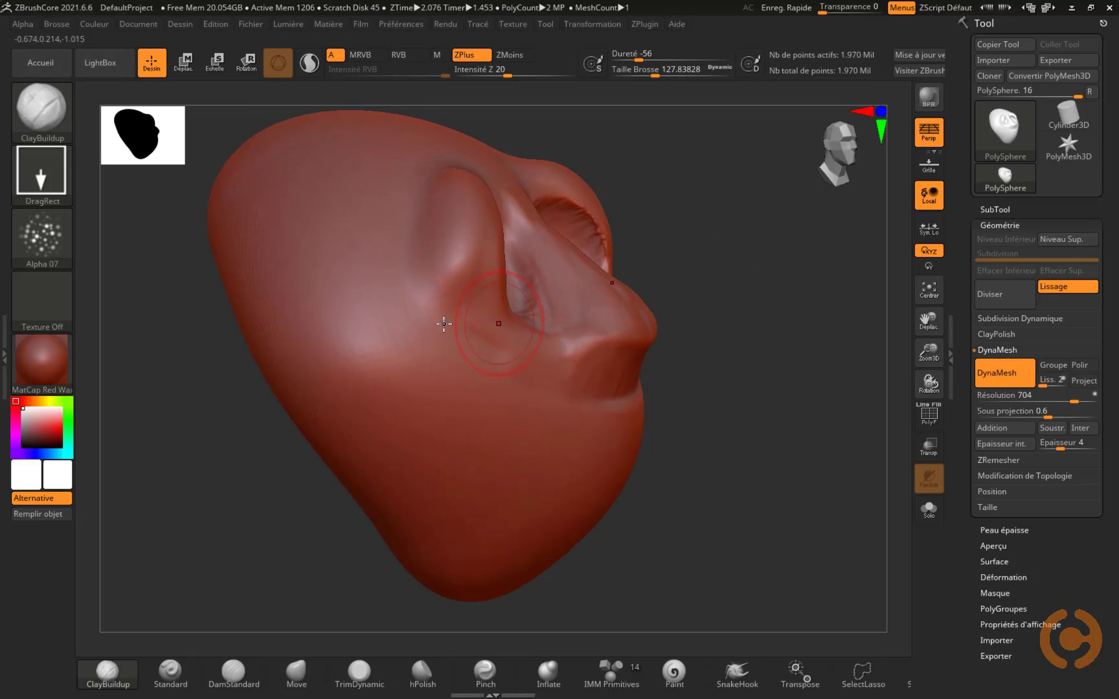
Step: Set the Z intensity to 51 and stamp Alpha 07 skin bumps over the head's temple and cheek
drag(503, 75, 538, 75)
drag(440, 360, 456, 410)
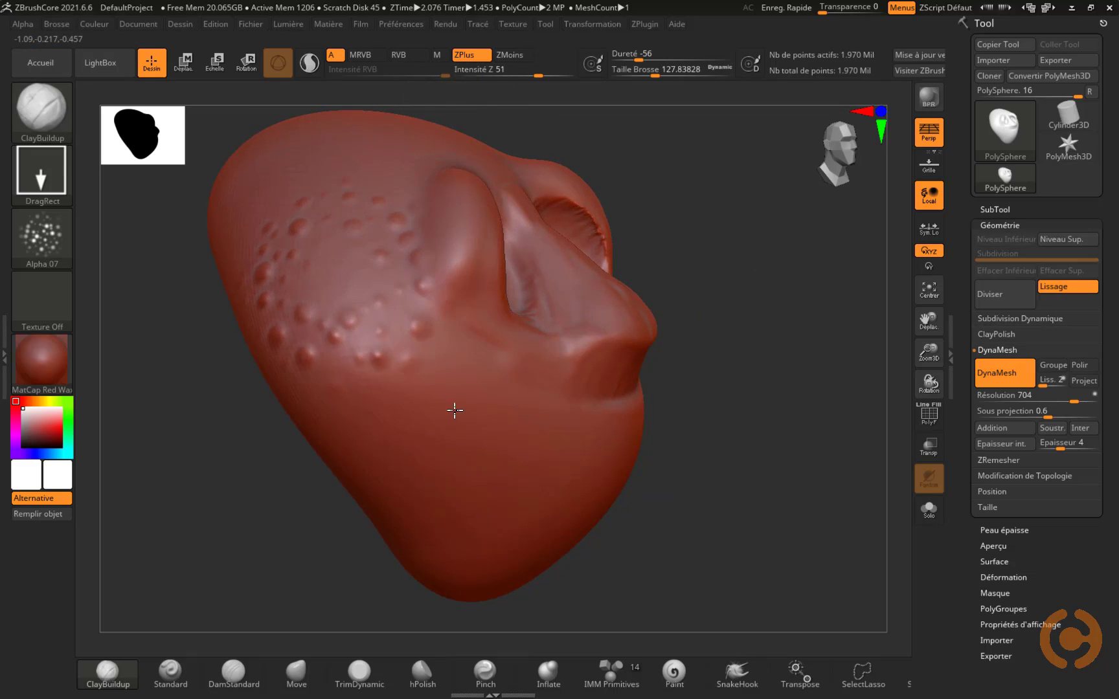
drag(635, 61, 626, 61)
right_drag(517, 185, 449, 387)
mouse_move(427, 377)
mouse_down()
mouse_move(549, 402)
mouse_move(439, 480)
mouse_move(569, 530)
mouse_up()
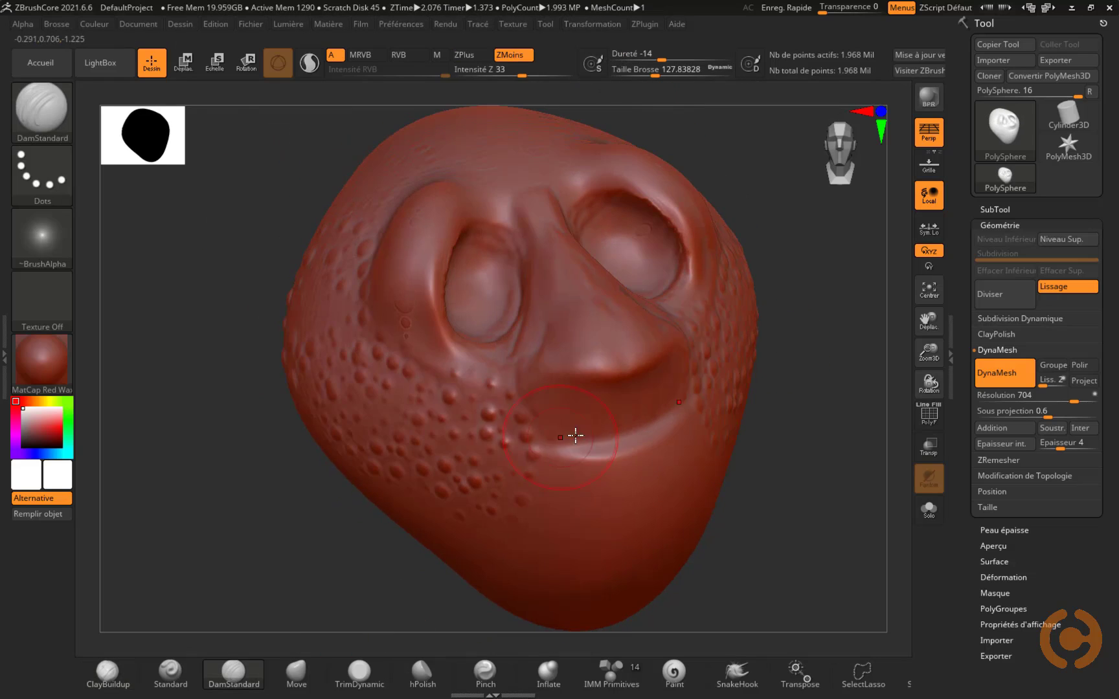
Step: Carve a crease around the mouth with a resized DamStandard brush and add further detail to the face with the Standard brush
key(s)
mouse_move(575, 436)
mouse_down()
mouse_move(421, 418)
mouse_move(421, 430)
mouse_move(583, 469)
mouse_up()
click(188, 670)
mouse_move(453, 414)
right_down()
mouse_move(227, 414)
mouse_move(389, 405)
right_up()
drag(388, 404, 435, 385)
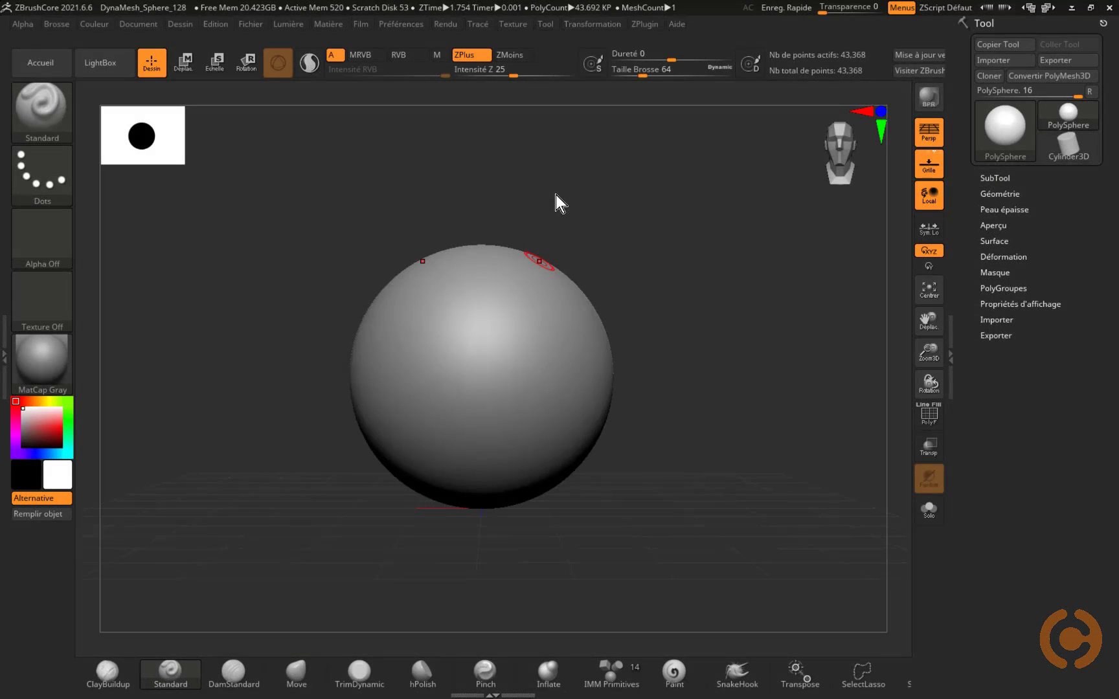
Step: Import table ronde export Zbrush.STL from the texture 3D vs Zbrush folder with the Pas de couleur option
drag(615, 229, 652, 216)
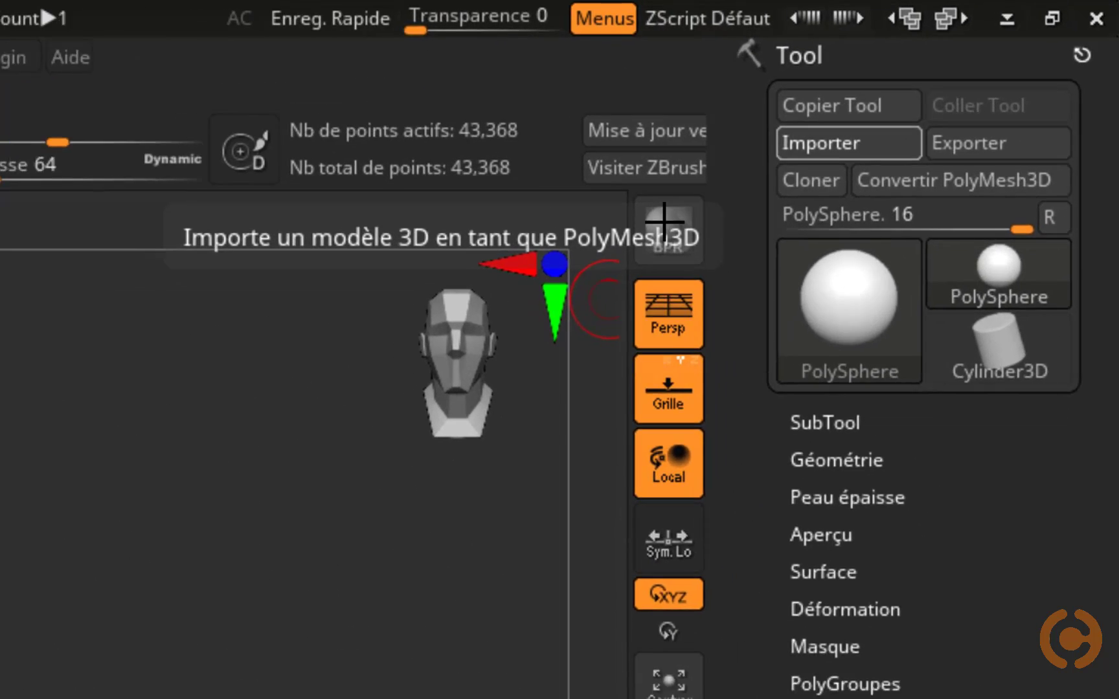
click(848, 142)
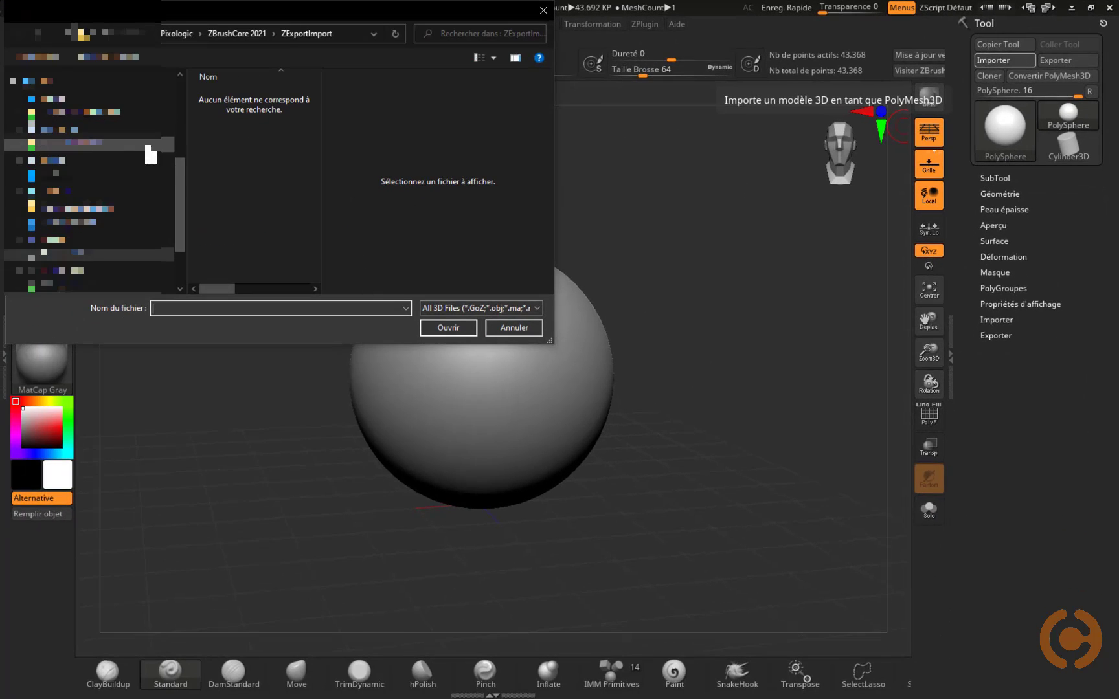
drag(181, 166, 173, 120)
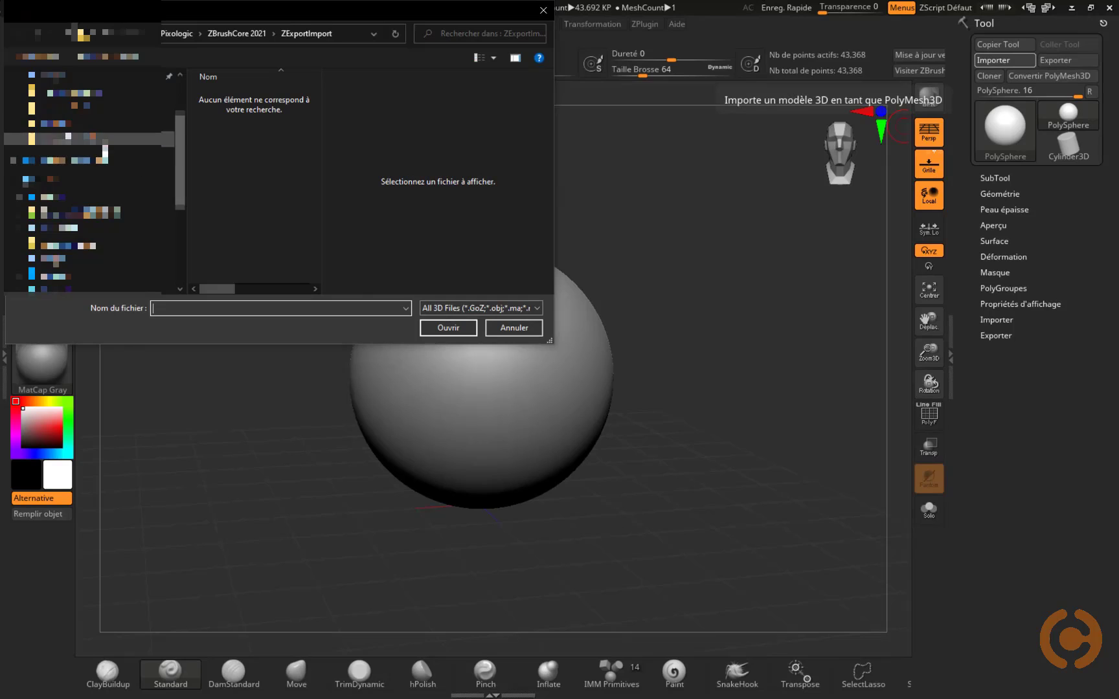
click(97, 138)
click(228, 109)
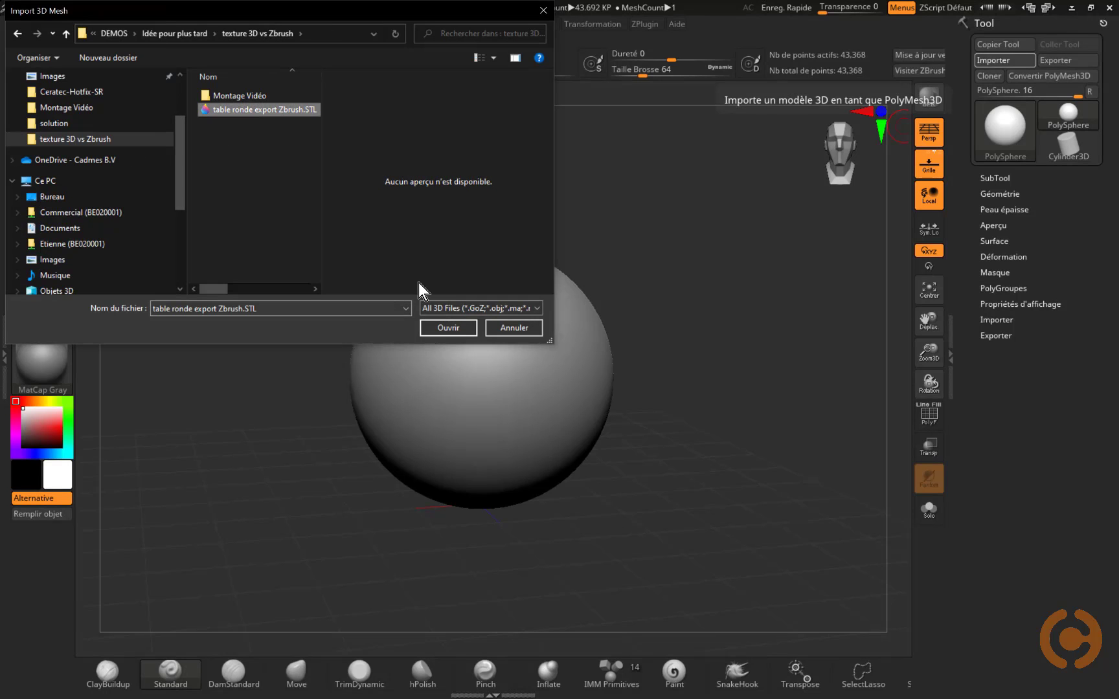
click(447, 327)
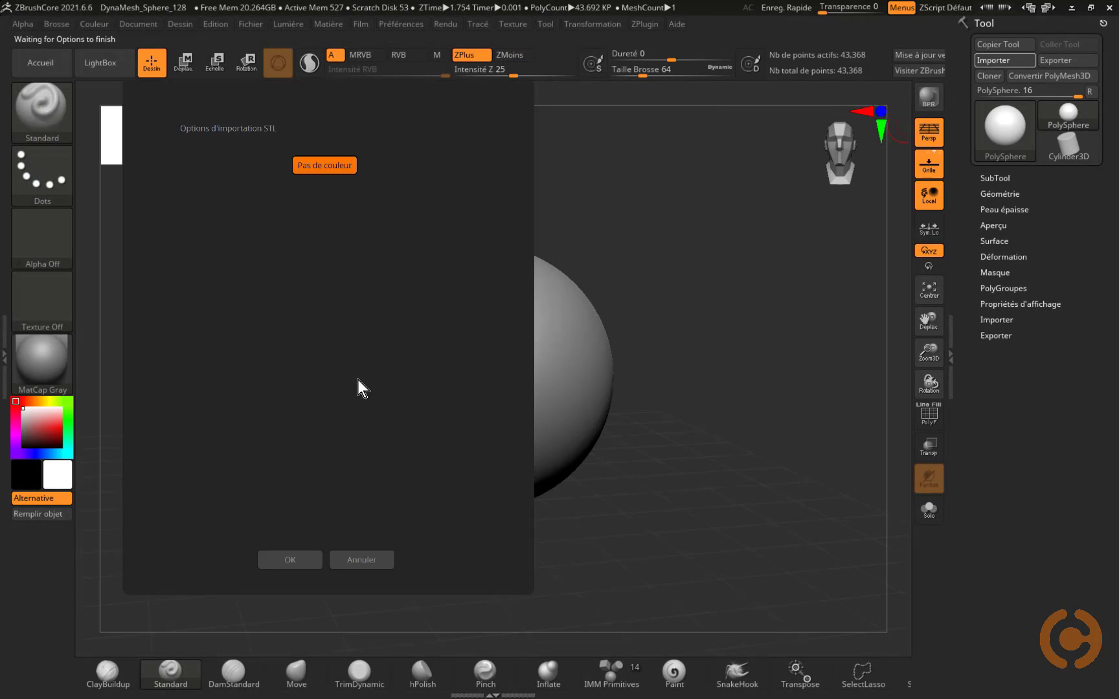
click(290, 560)
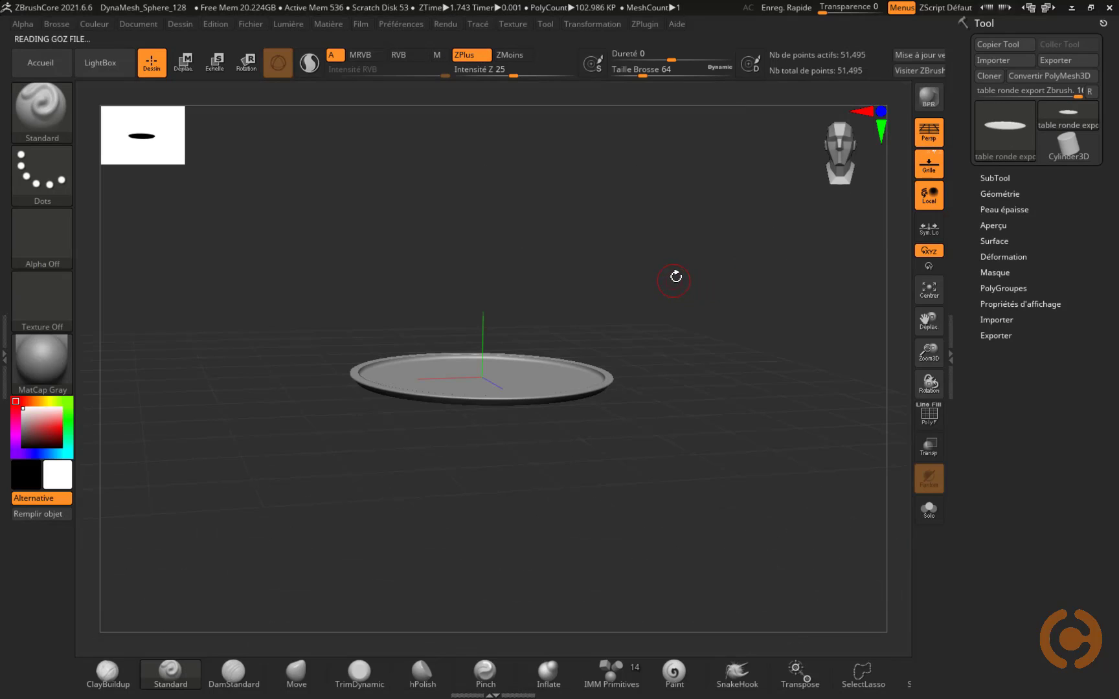
Step: Turn off the perspective display and frame the imported tabletop from an oblique view above
click(919, 143)
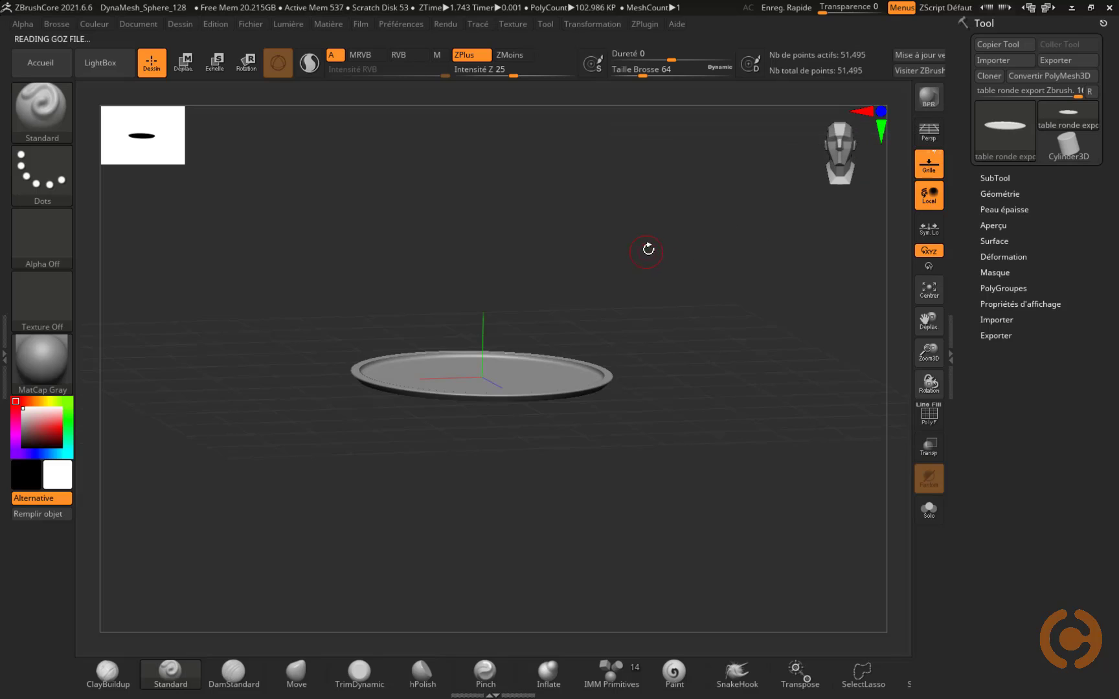
drag(648, 249, 847, 300)
click(927, 297)
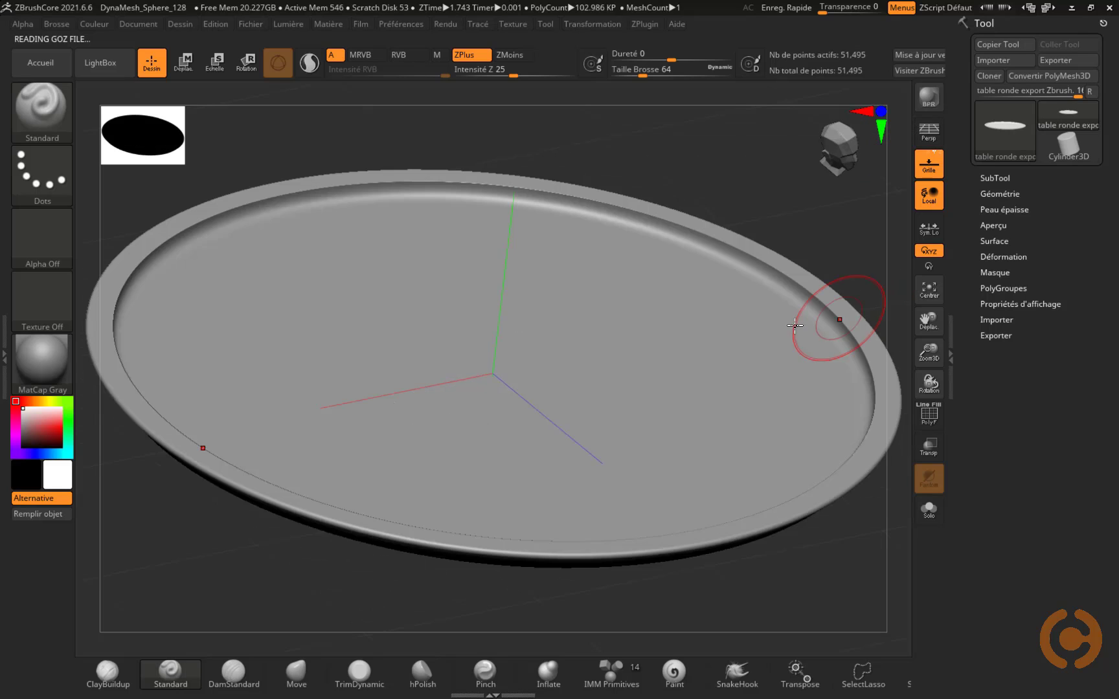
mouse_move(745, 209)
mouse_down()
mouse_move(742, 193)
mouse_move(772, 167)
mouse_move(751, 213)
mouse_up()
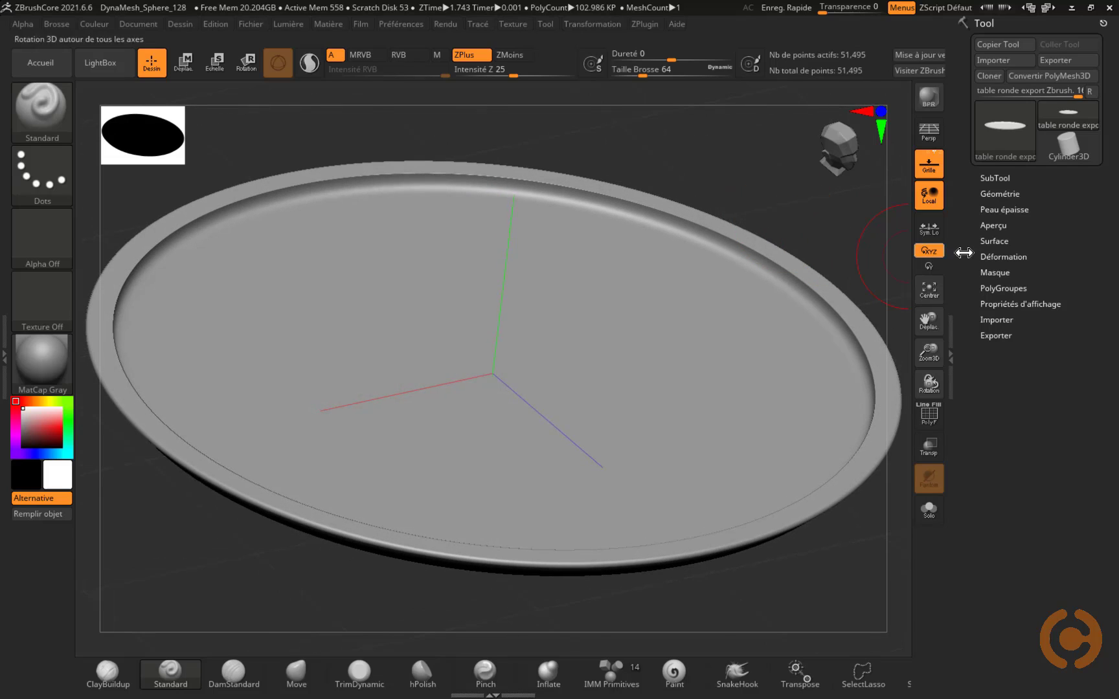
Step: Convert the imported tabletop to a DynaMesh at resolution 1024 and compare its wireframe before and after the conversion
click(997, 195)
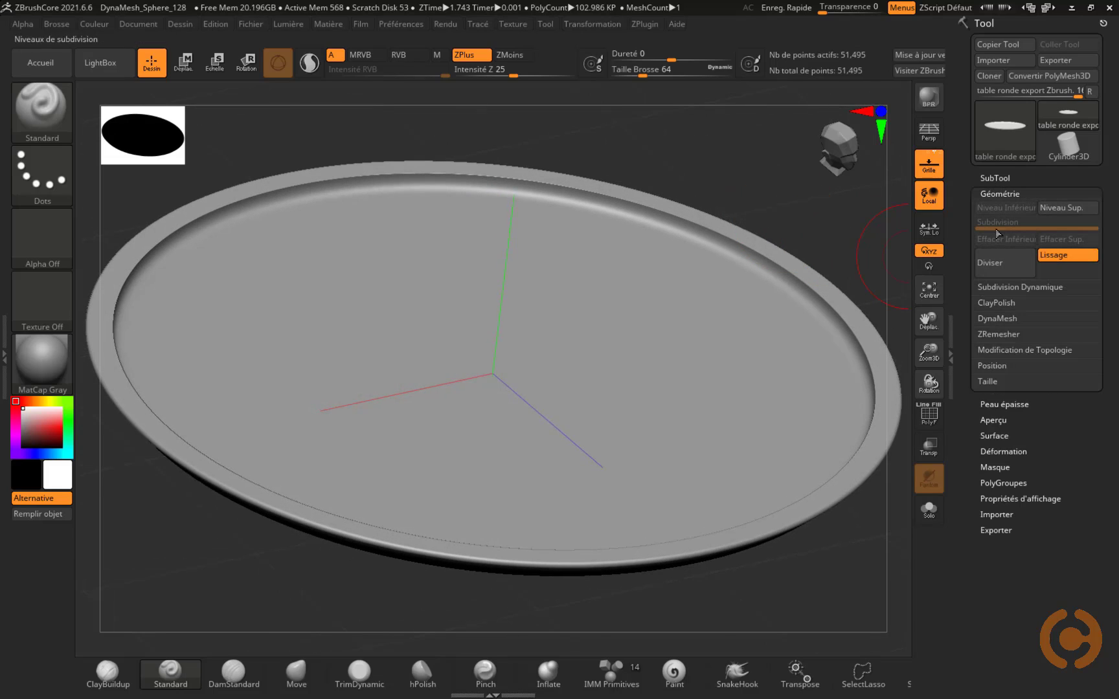
click(990, 319)
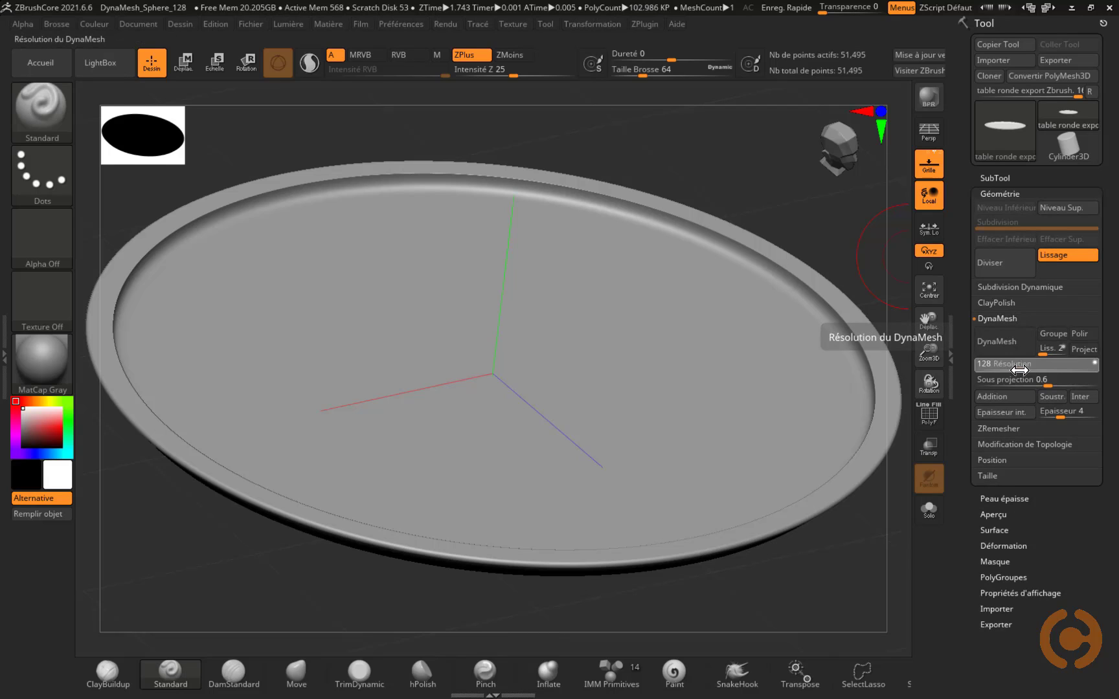
drag(1020, 364, 1094, 367)
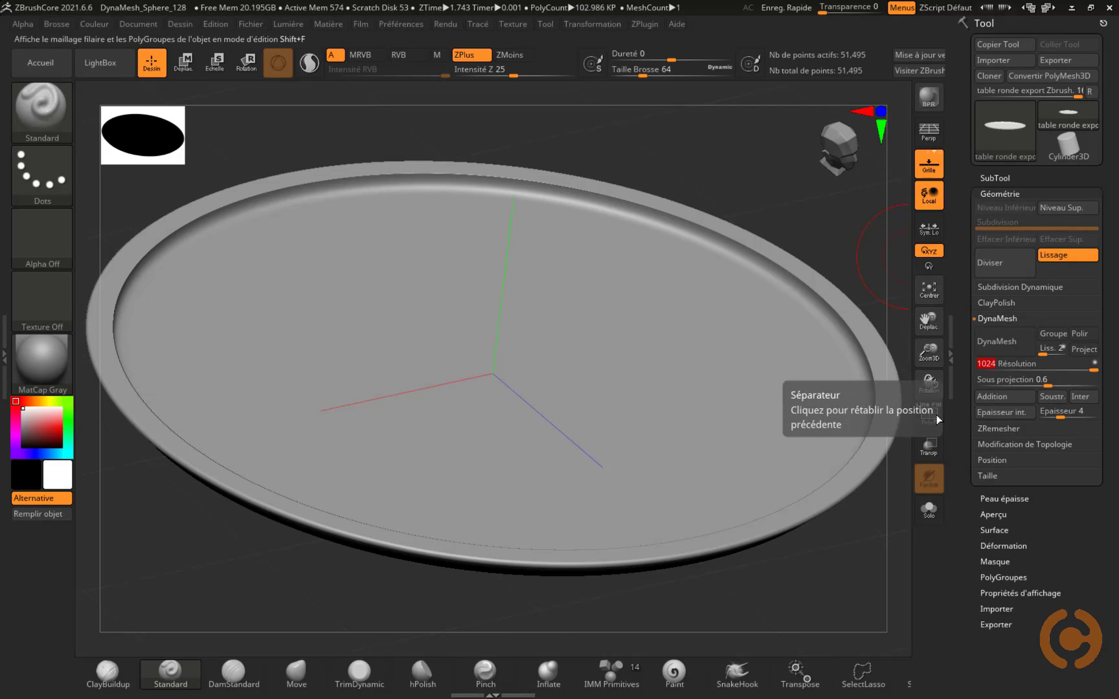
click(929, 416)
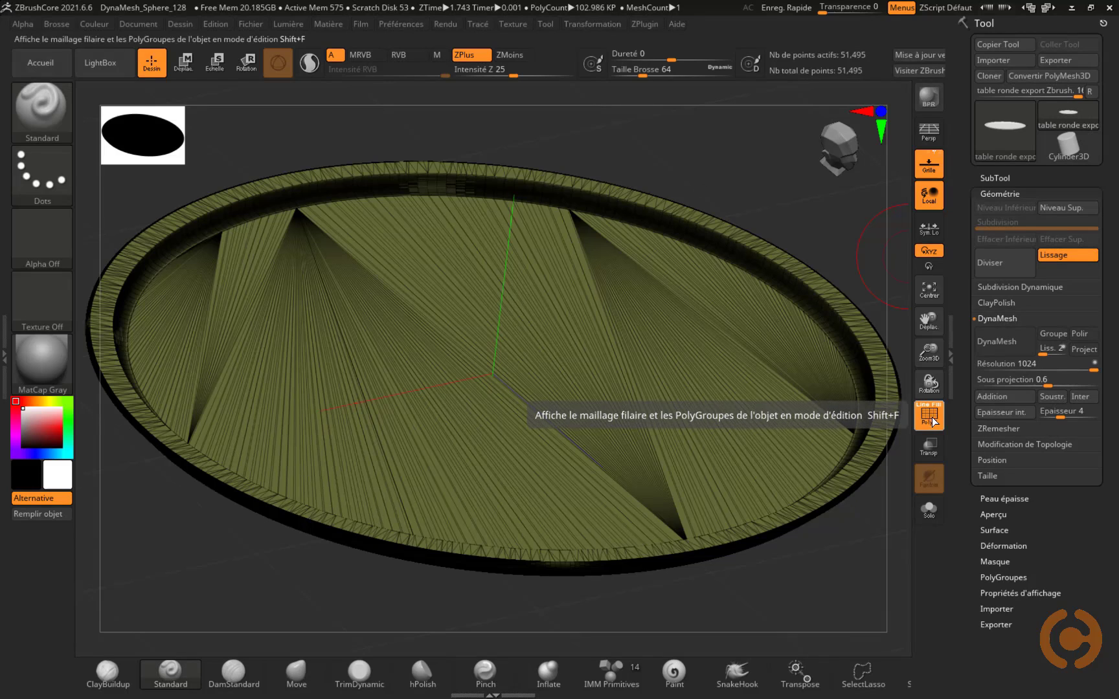
click(933, 421)
click(997, 344)
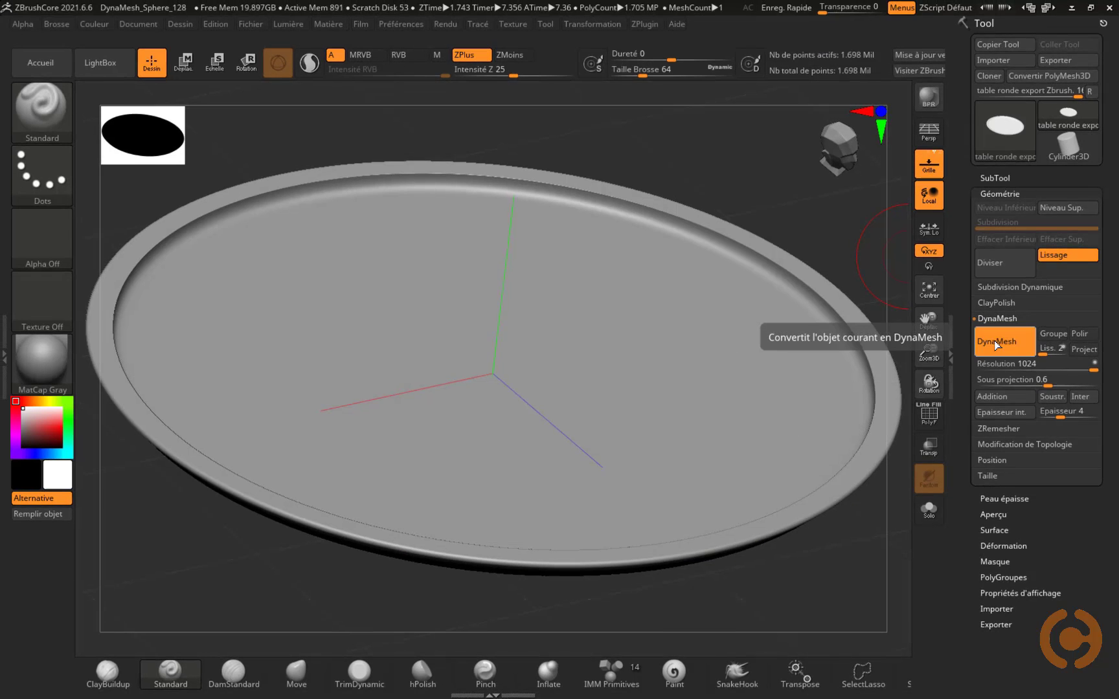
click(934, 420)
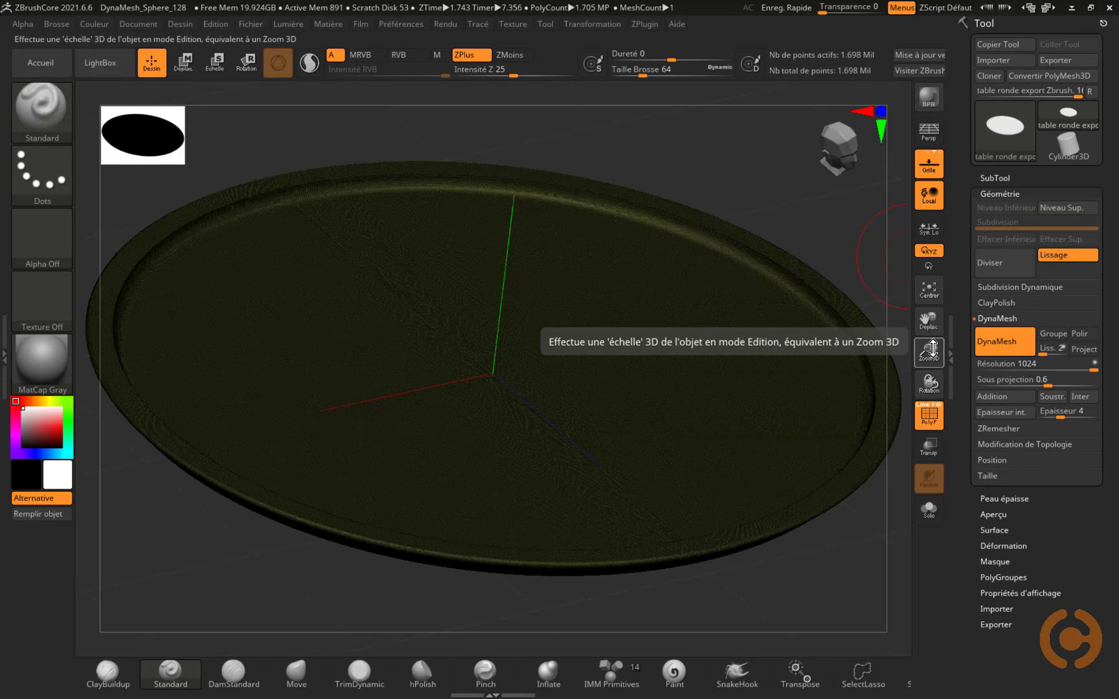
drag(929, 353, 949, 424)
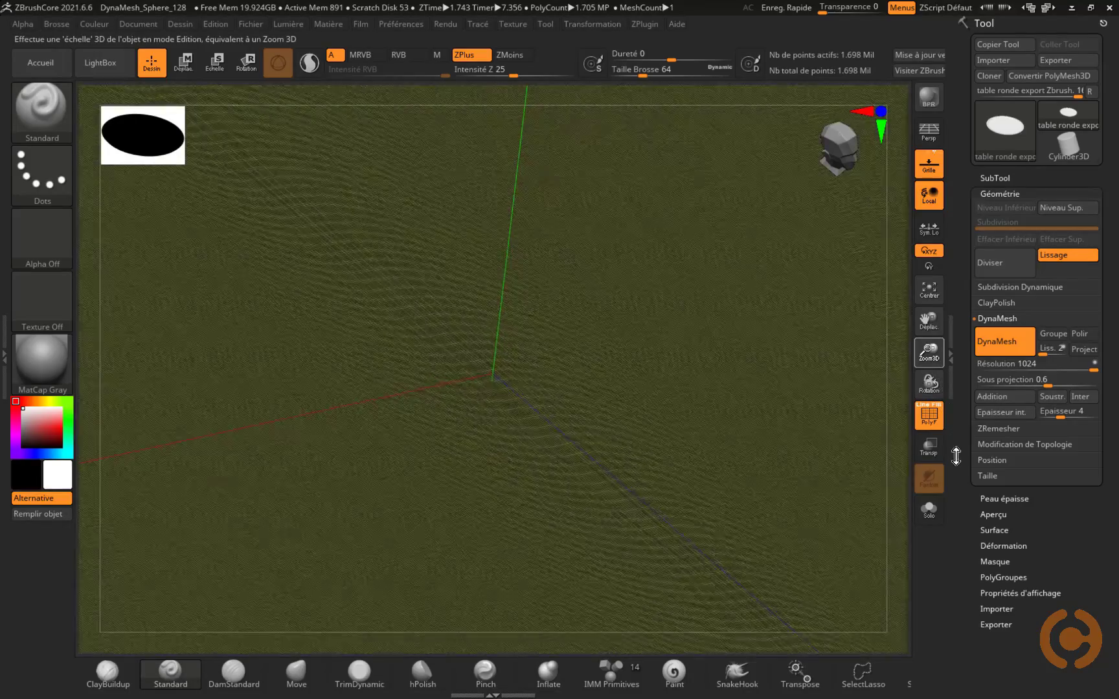
drag(961, 482, 944, 355)
click(930, 417)
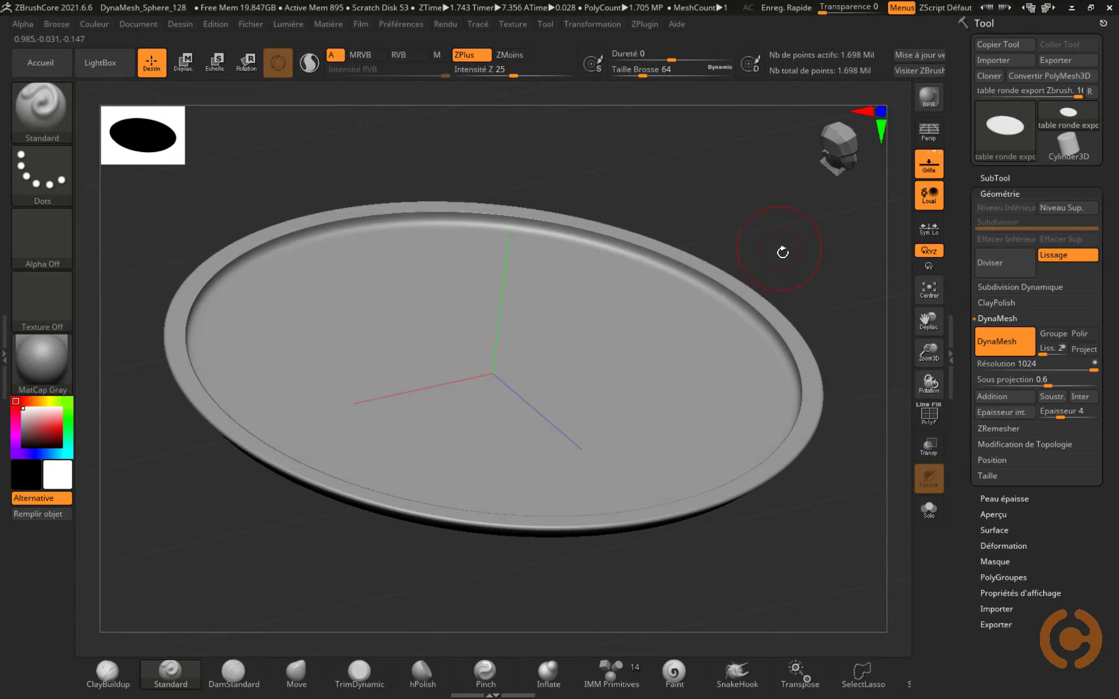
Step: Enable back-face auto masking (Faces arrières) for the Standard brush
drag(784, 252, 786, 247)
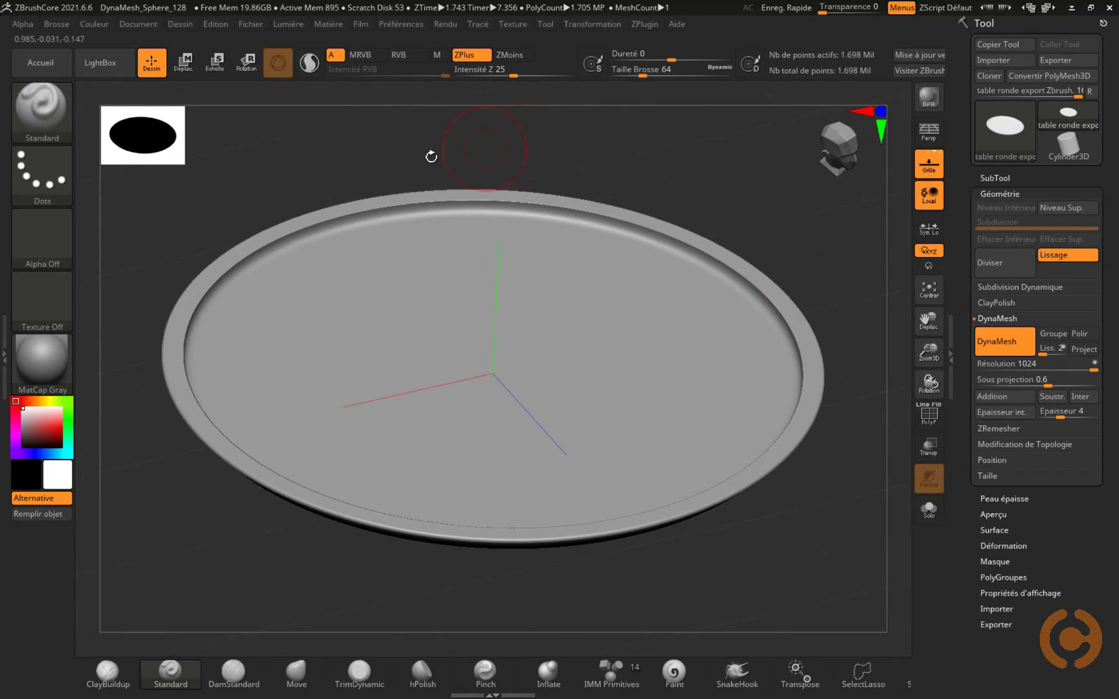
click(50, 28)
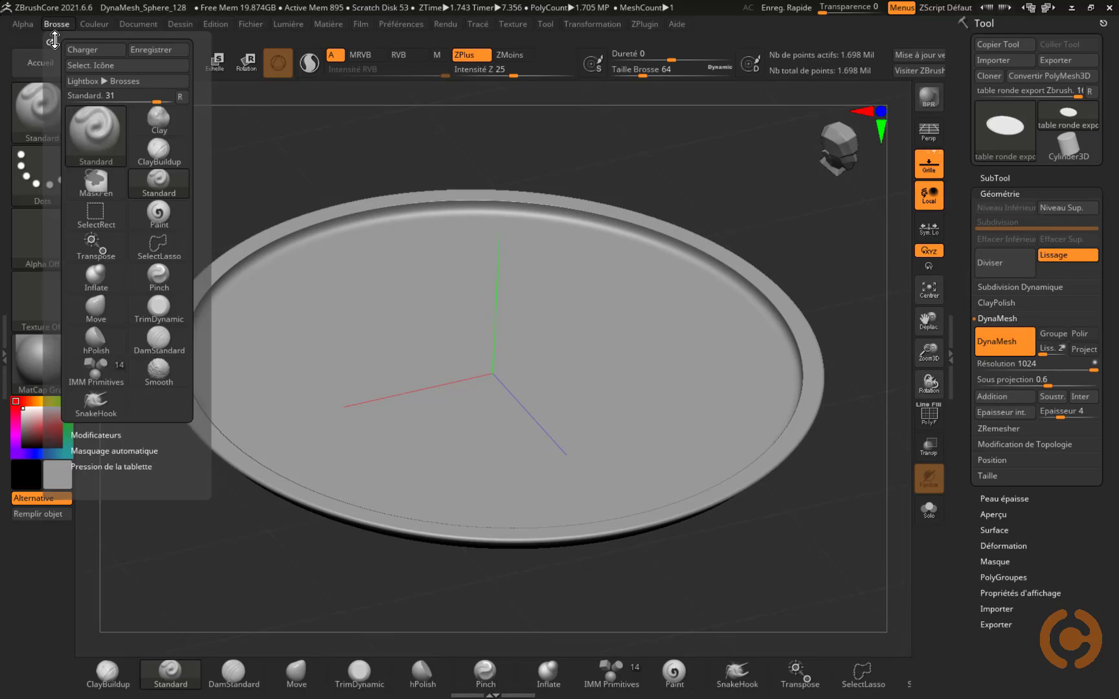
click(134, 451)
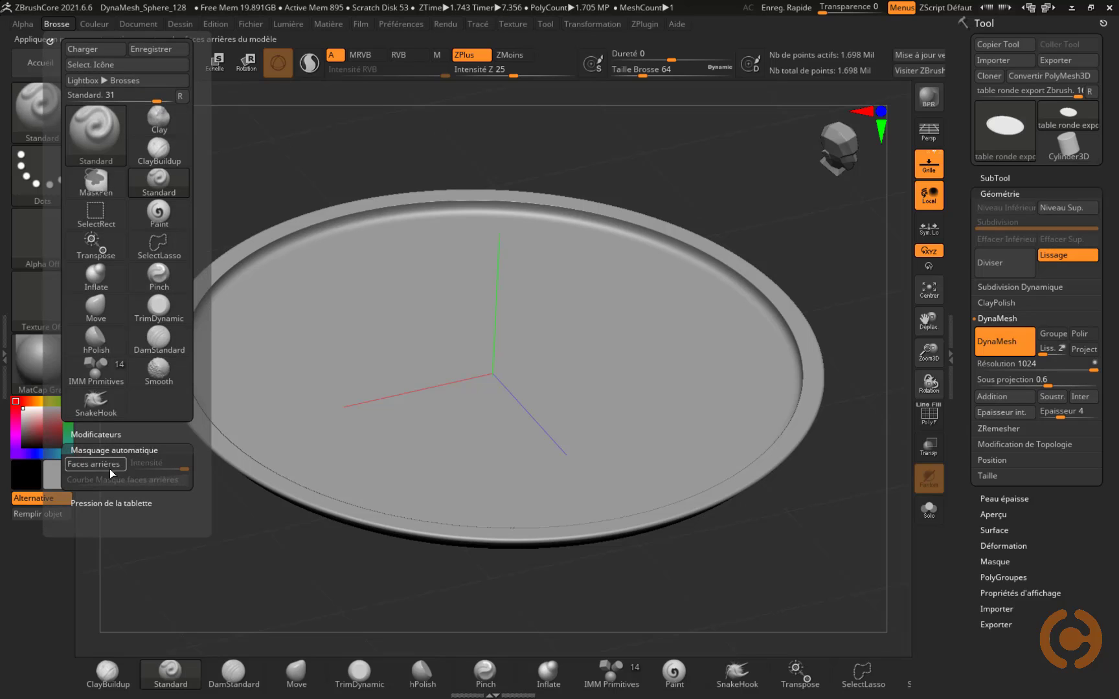
click(110, 470)
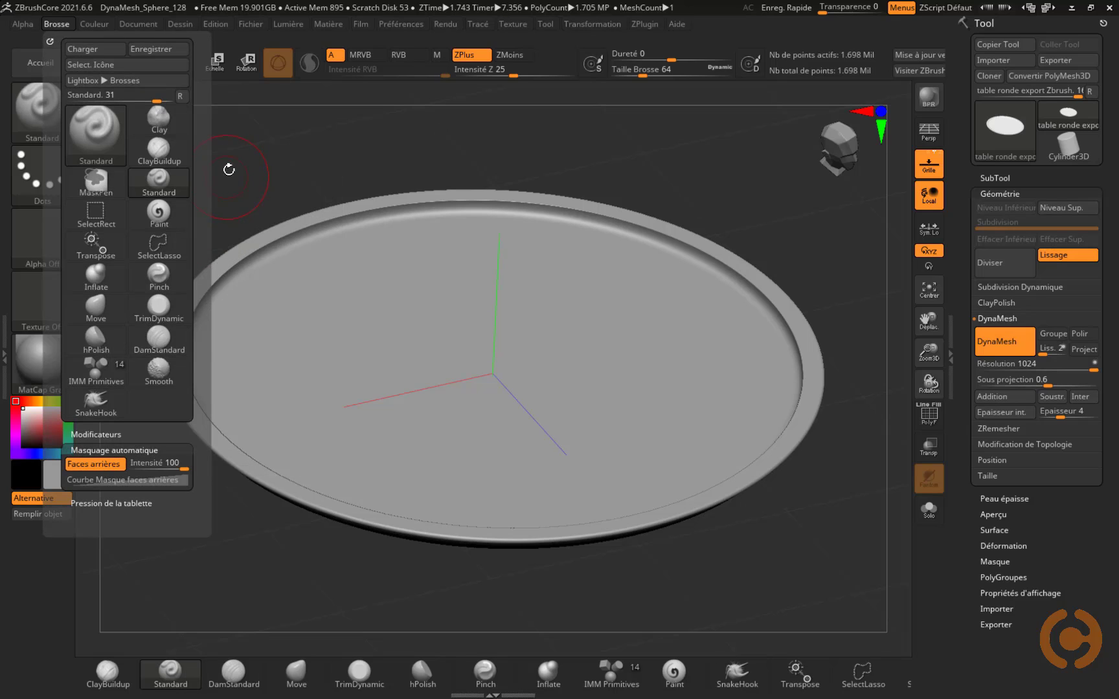
Step: Set the Standard brush's stroke to DragRect and import Table texture.jpg as its alpha
click(42, 170)
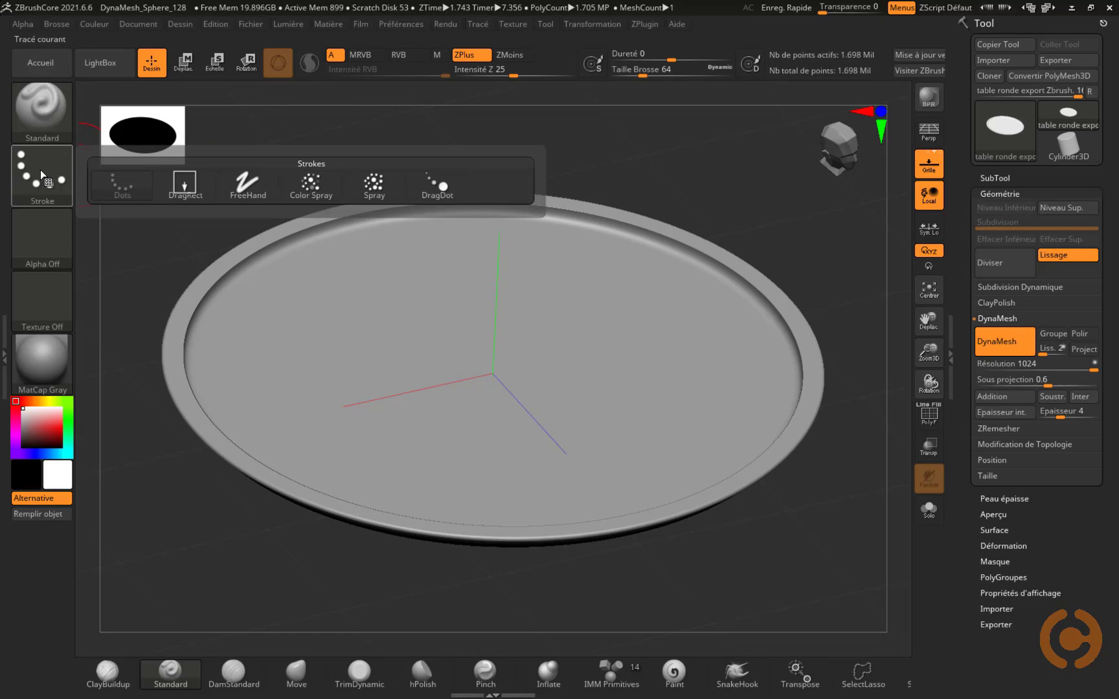
click(193, 186)
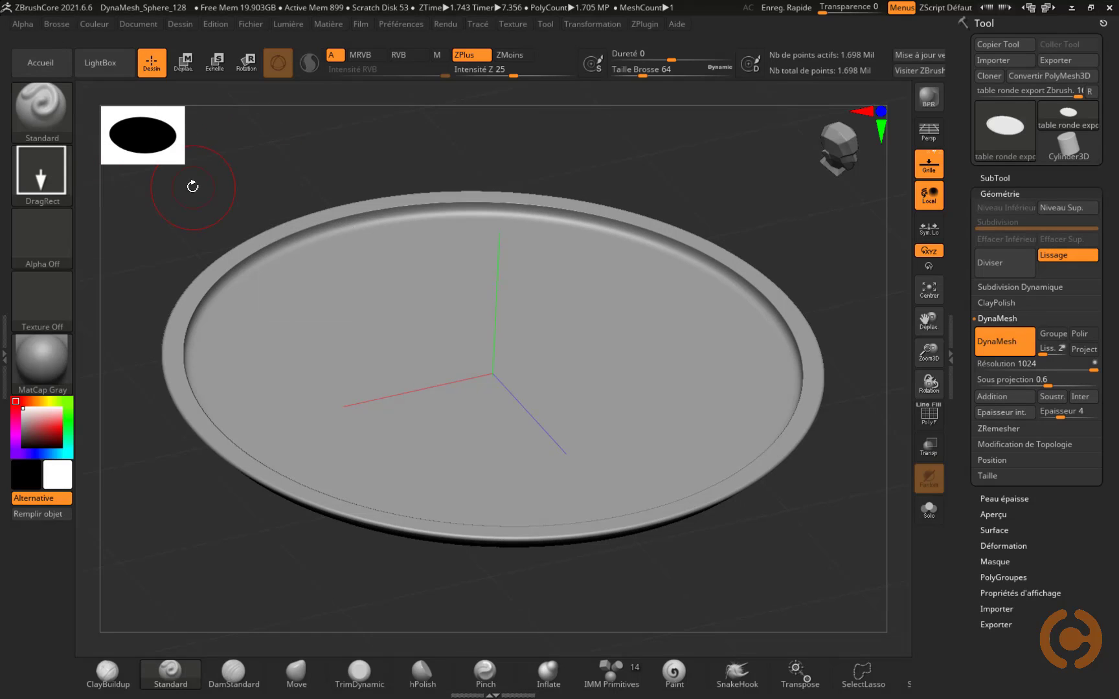
click(51, 252)
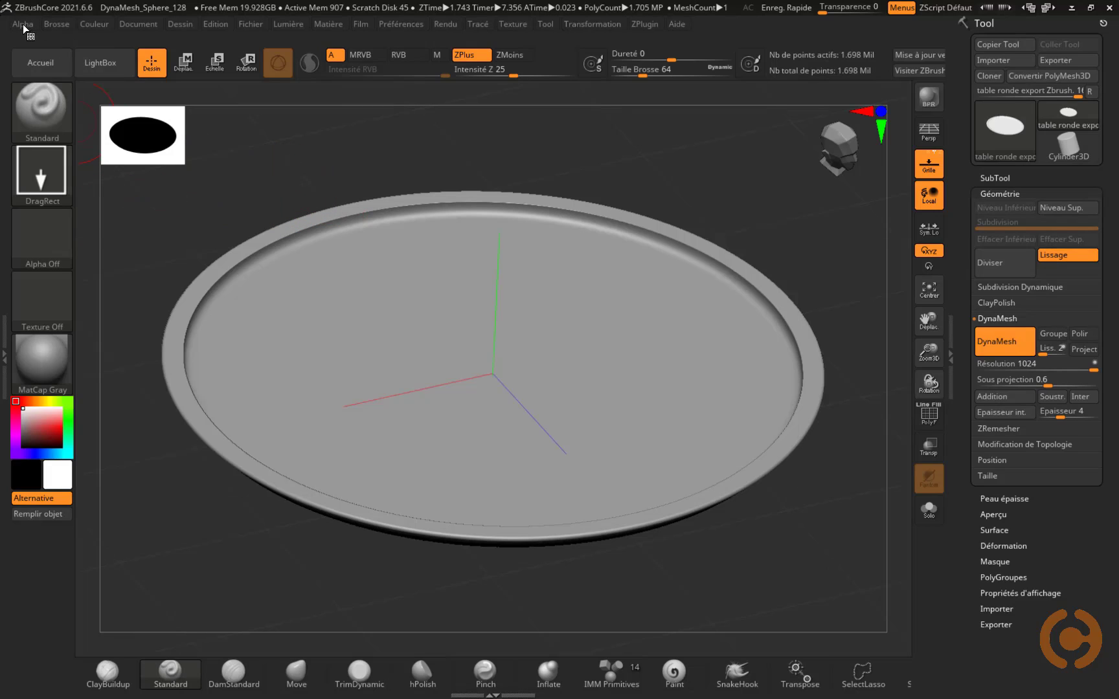
click(22, 24)
click(51, 51)
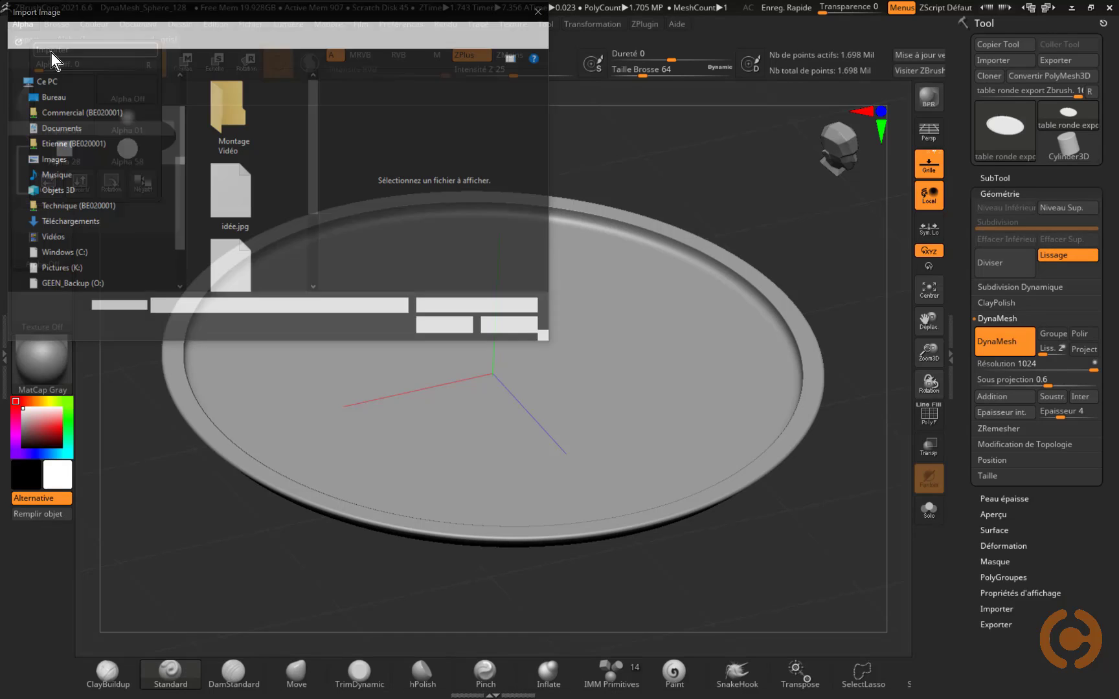
drag(314, 171, 320, 206)
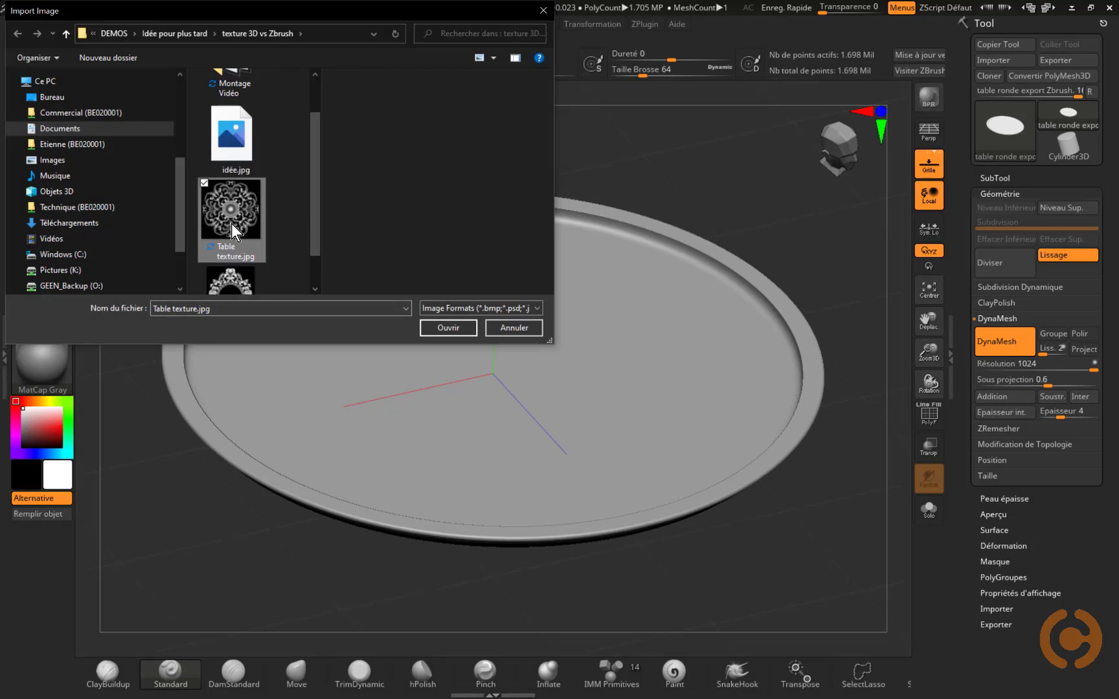
click(443, 328)
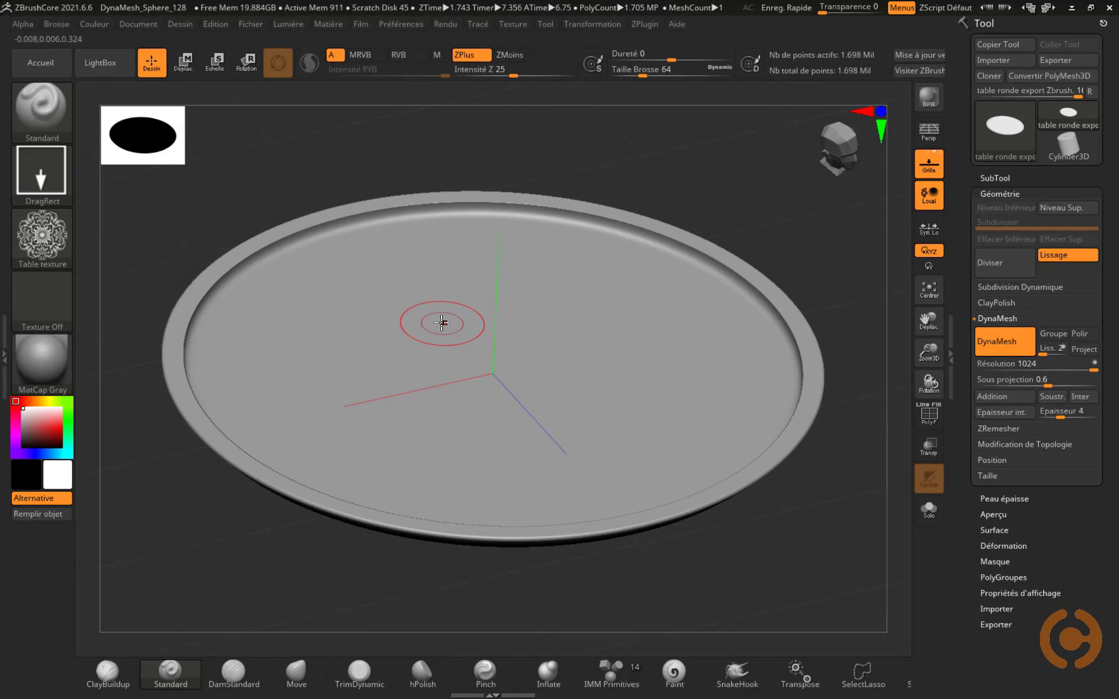
Step: Face the tabletop from straight above, framed in full, and set the brush hardness to -88 and Z intensity to 13
drag(847, 157, 828, 173)
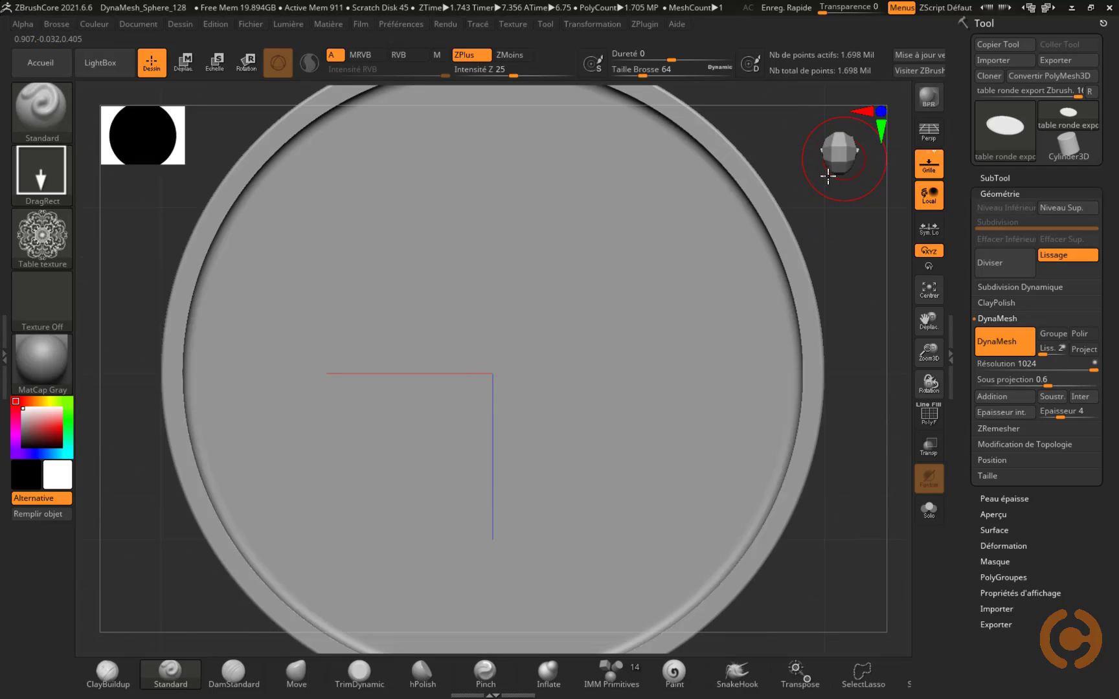
click(932, 292)
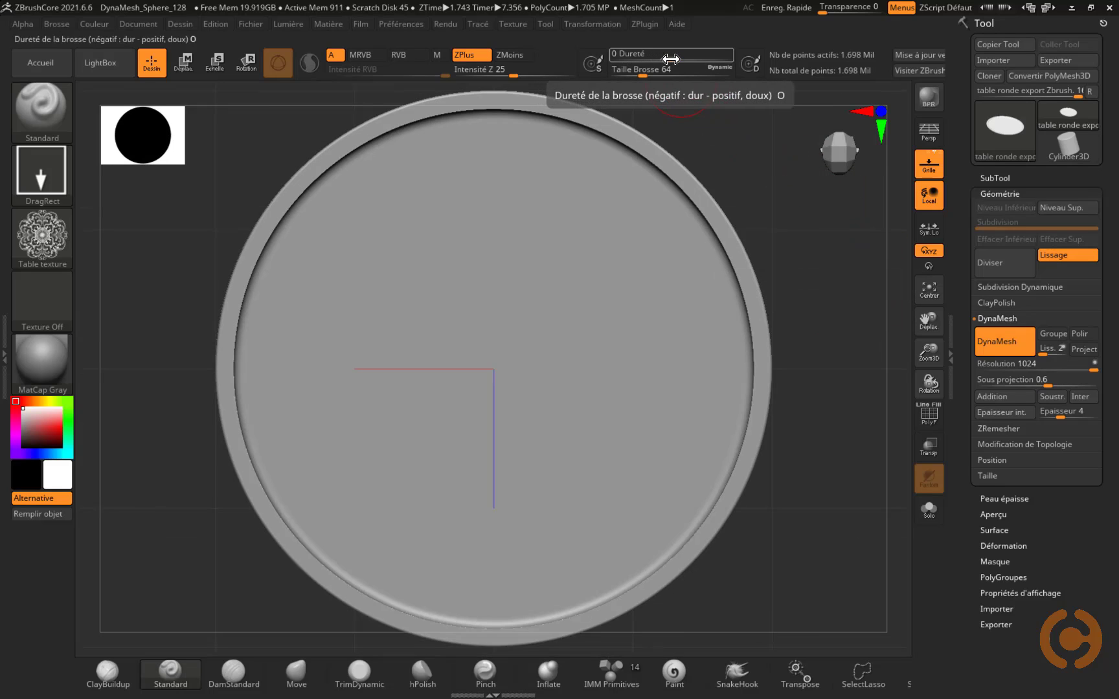
drag(679, 58, 666, 57)
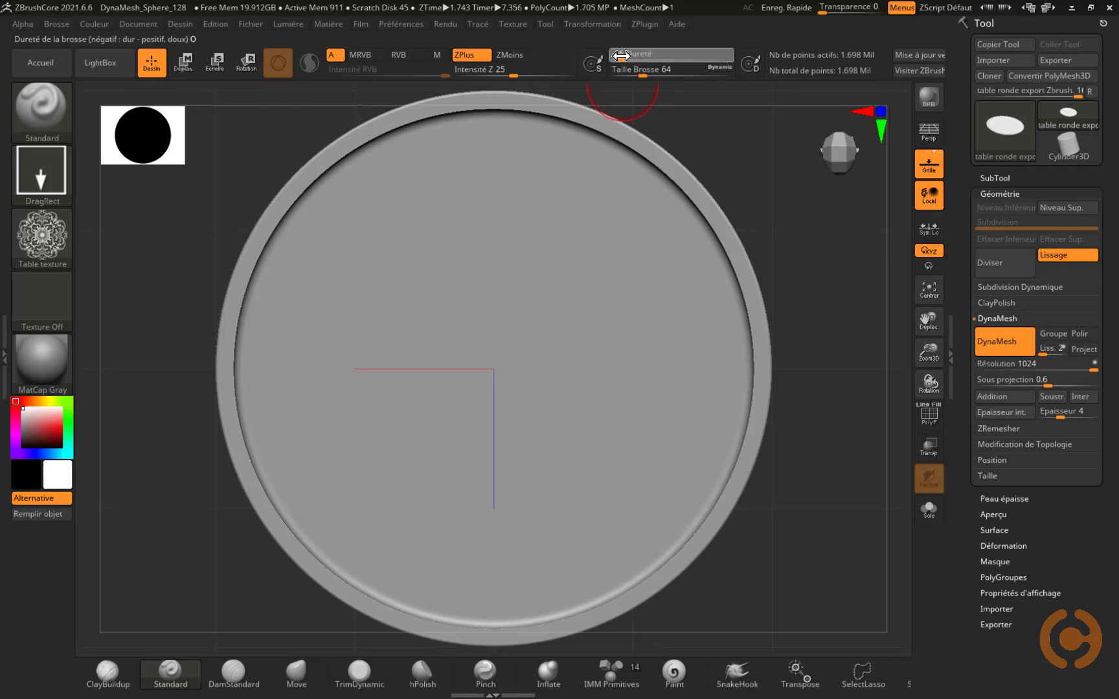
drag(620, 55, 620, 55)
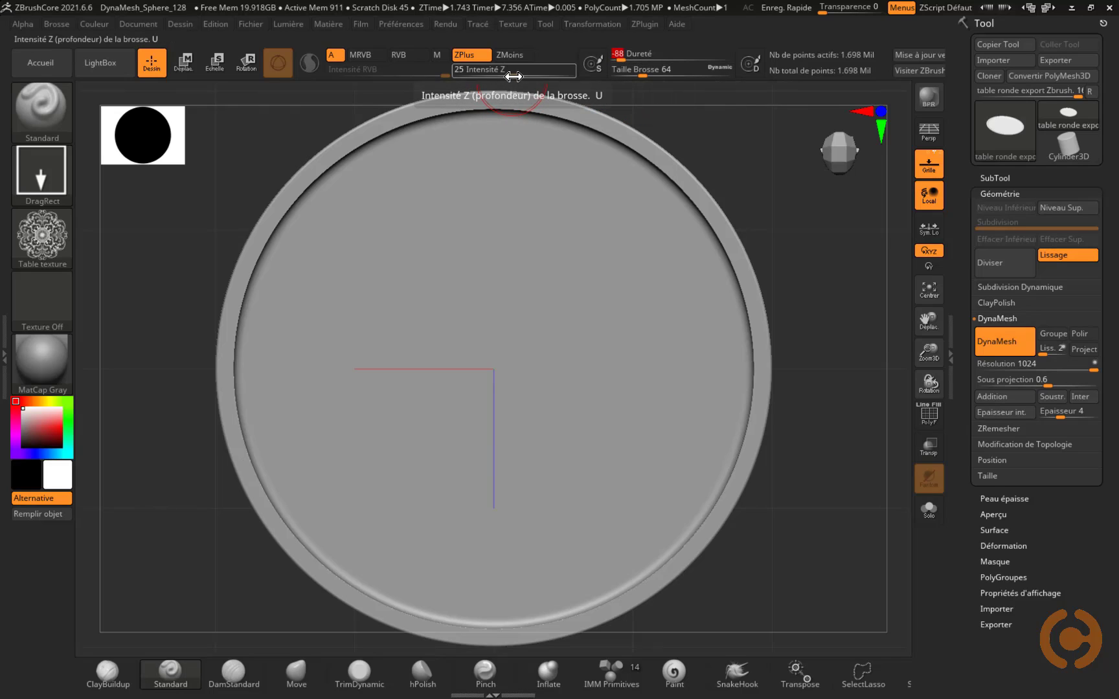
drag(513, 76, 509, 77)
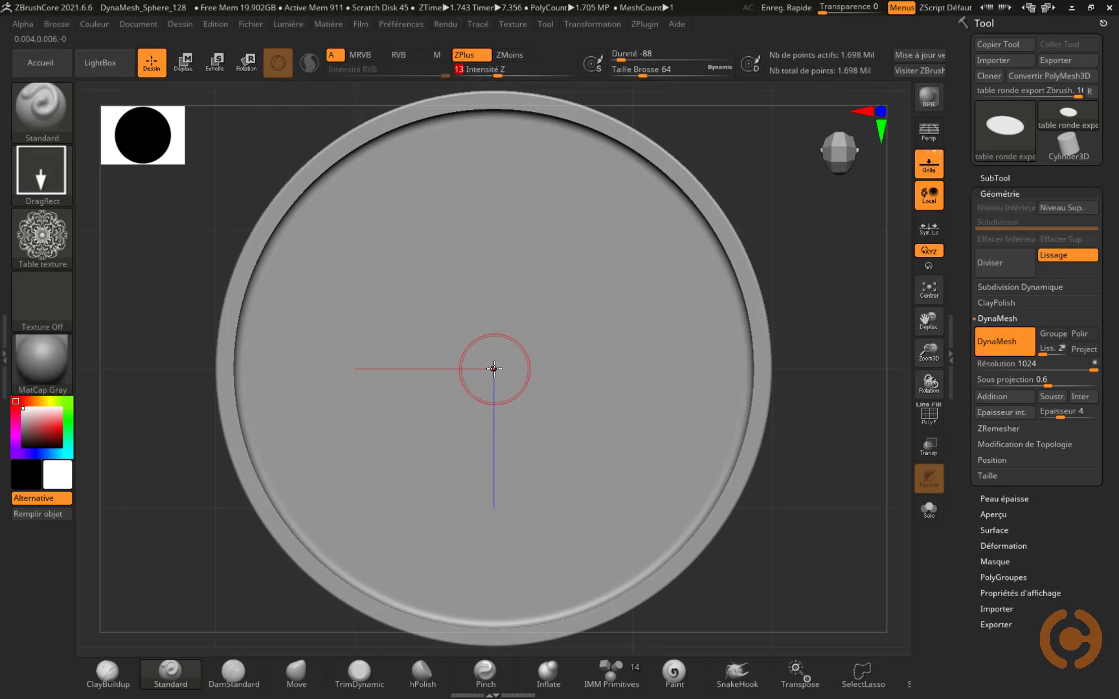
Step: Turn off symmetry and stamp the ornamental alpha from the tabletop's centre outward until it fills the recessed surface
click(583, 23)
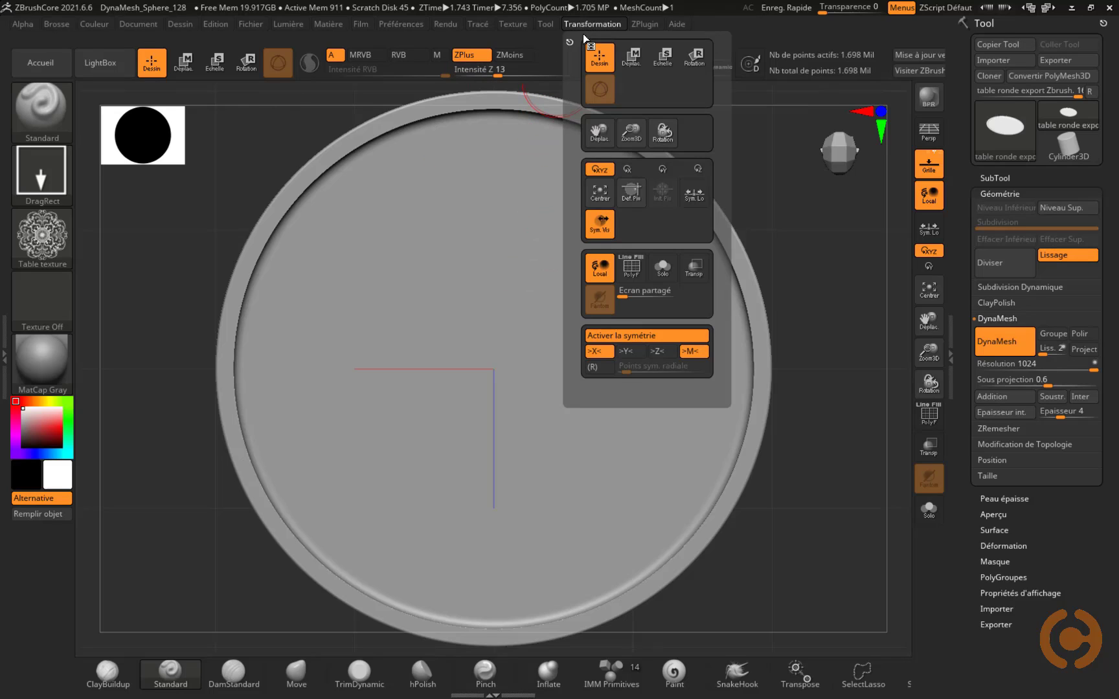
click(604, 336)
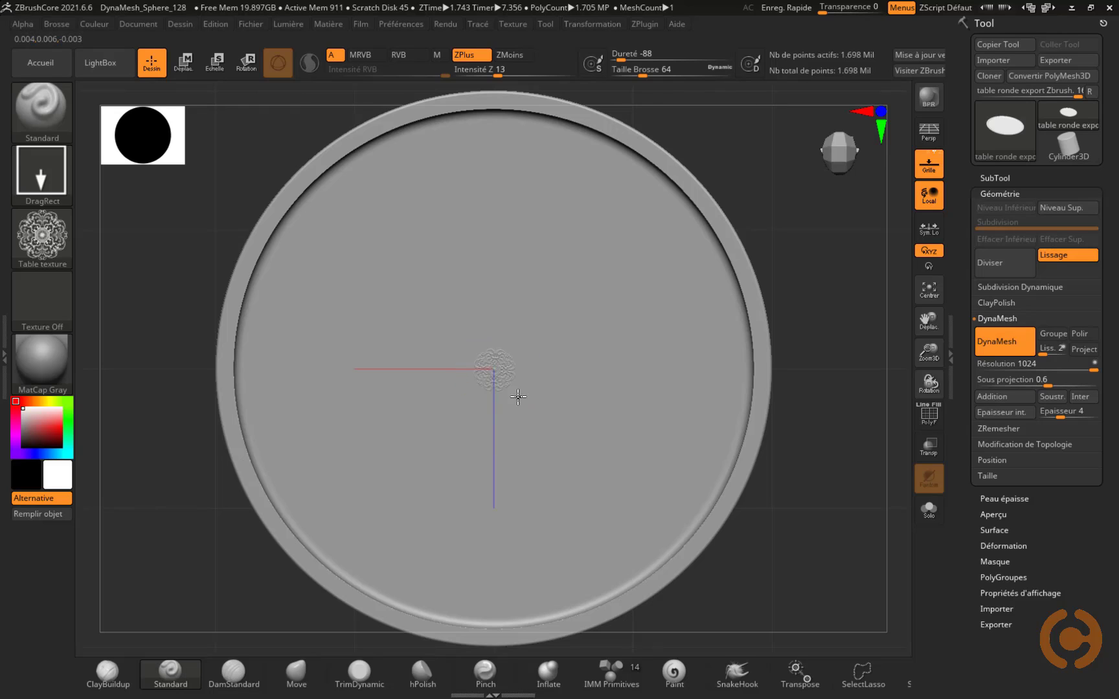
mouse_move(518, 396)
mouse_down()
mouse_move(670, 532)
mouse_move(743, 623)
mouse_up()
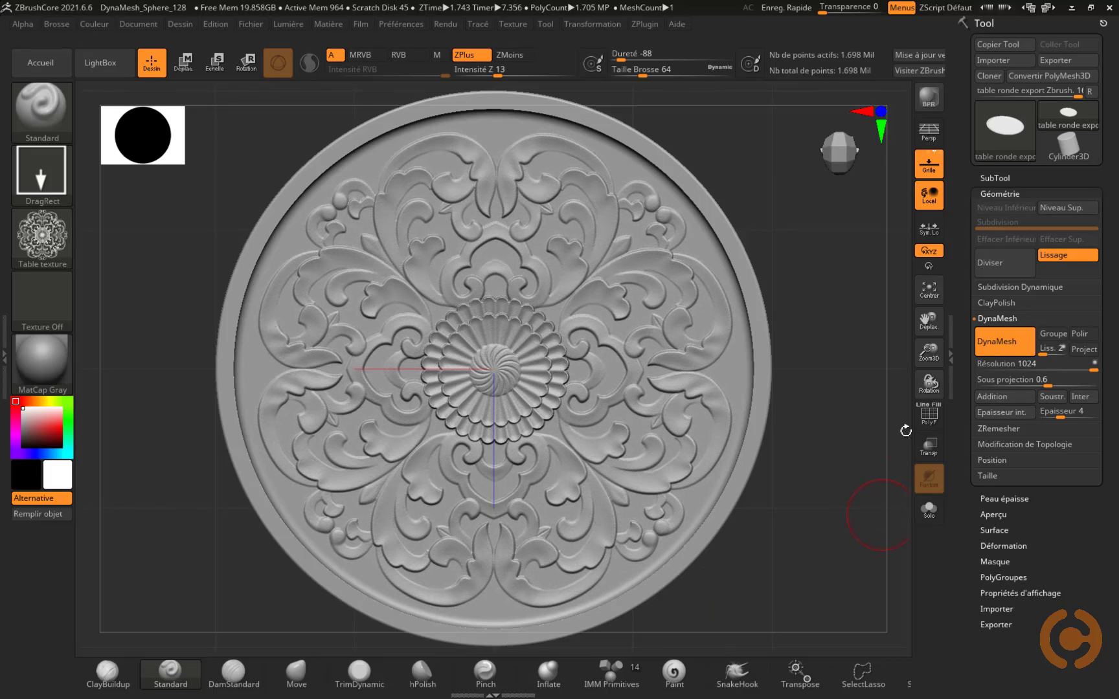
Step: Enlarge the brush size to about 140, reduce the Smooth brush's Z intensity, try smoothing the ornament and undo the smoothing
drag(804, 252, 835, 188)
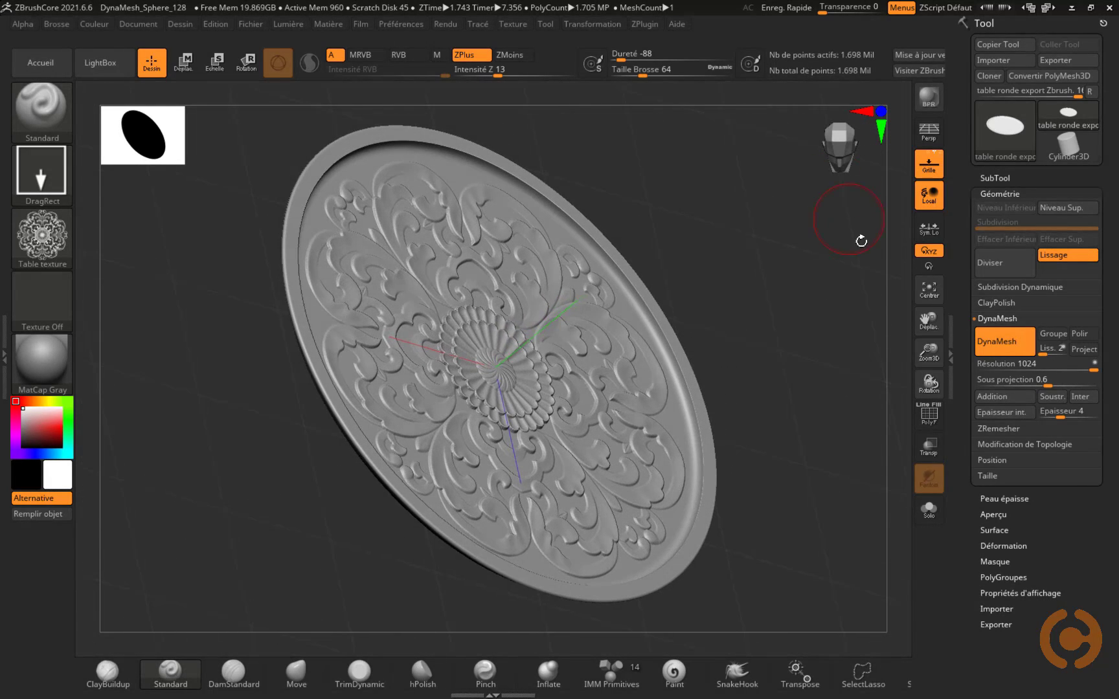
mouse_move(930, 356)
mouse_down()
mouse_move(952, 462)
mouse_move(932, 358)
mouse_up()
drag(893, 296, 843, 278)
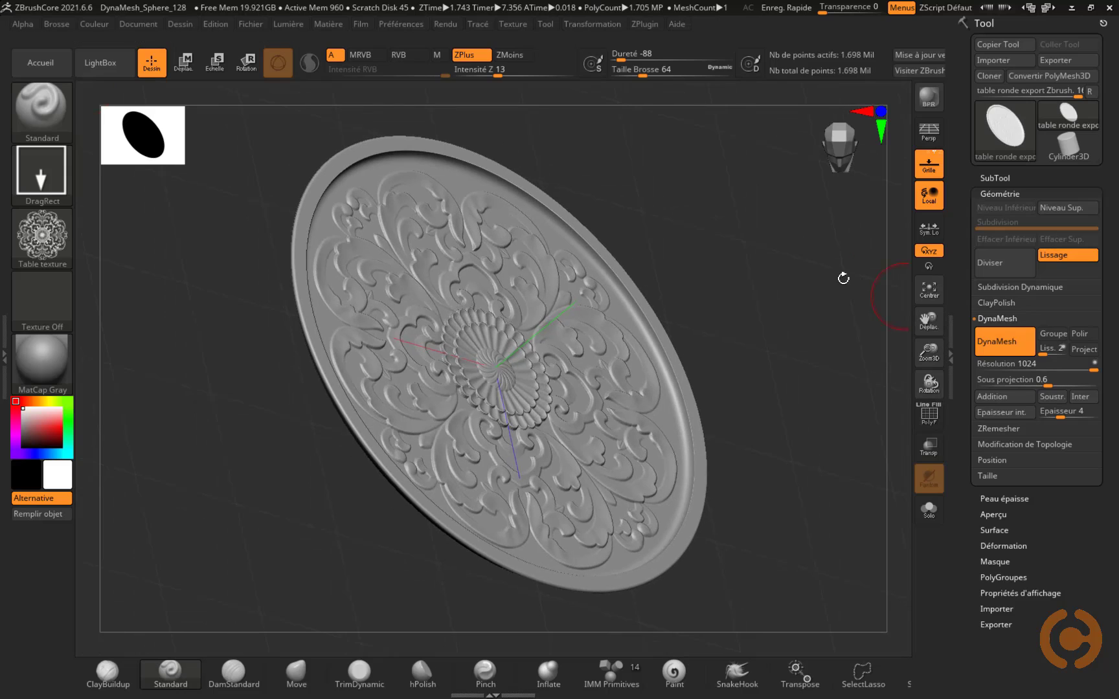
click(837, 153)
key(s)
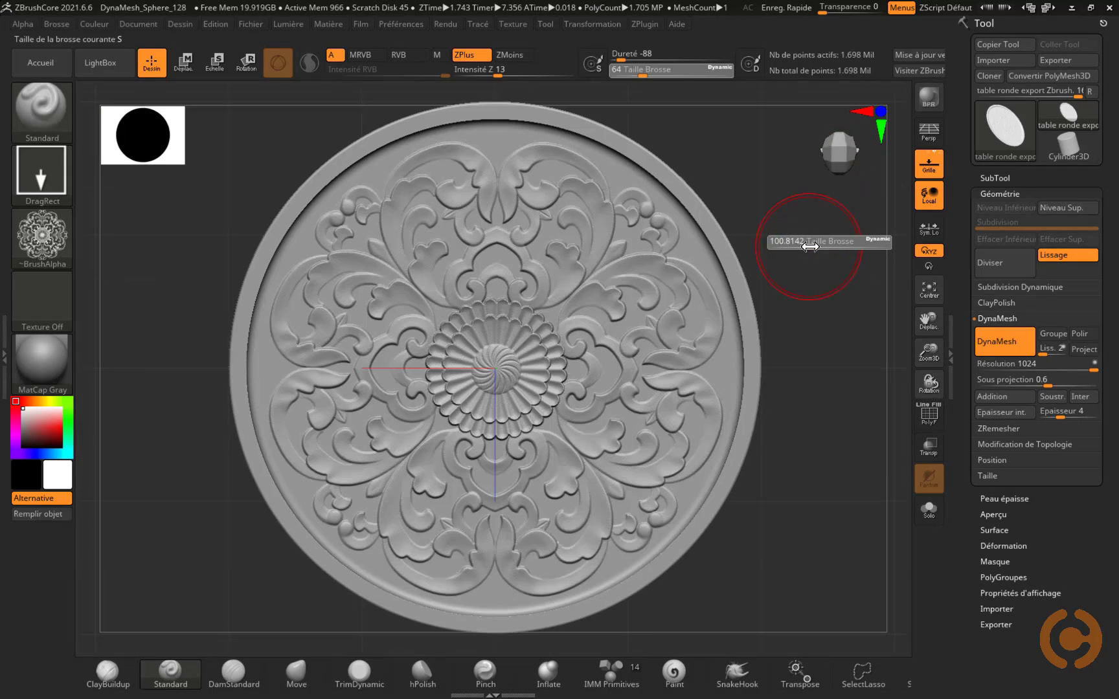
key(shift)
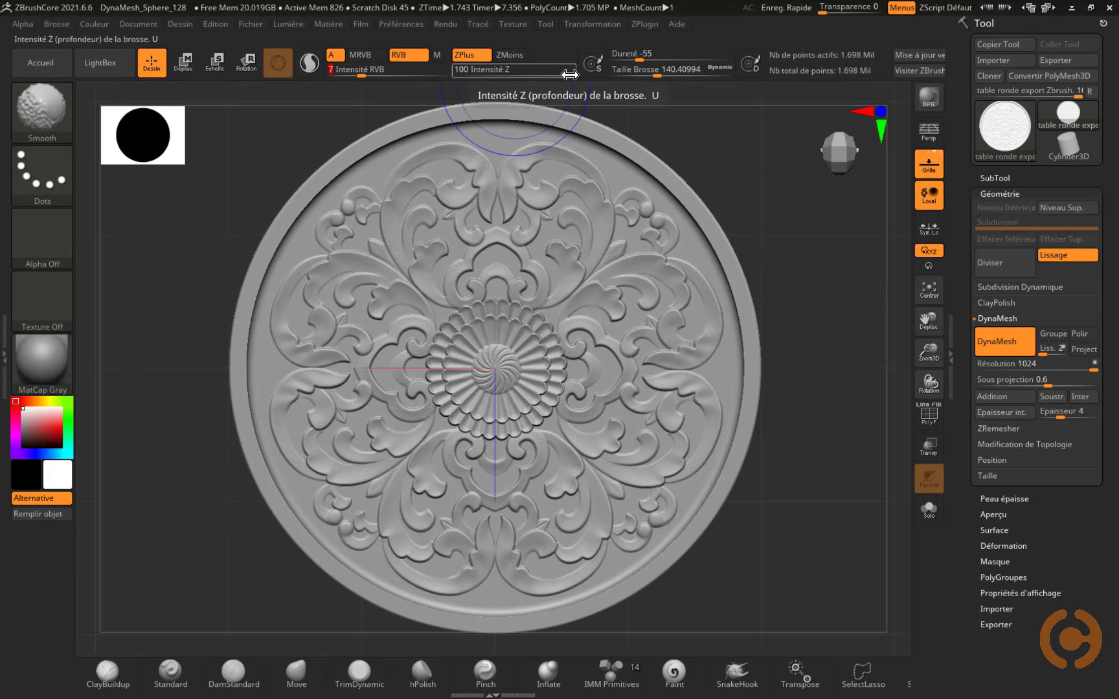
drag(569, 75, 541, 77)
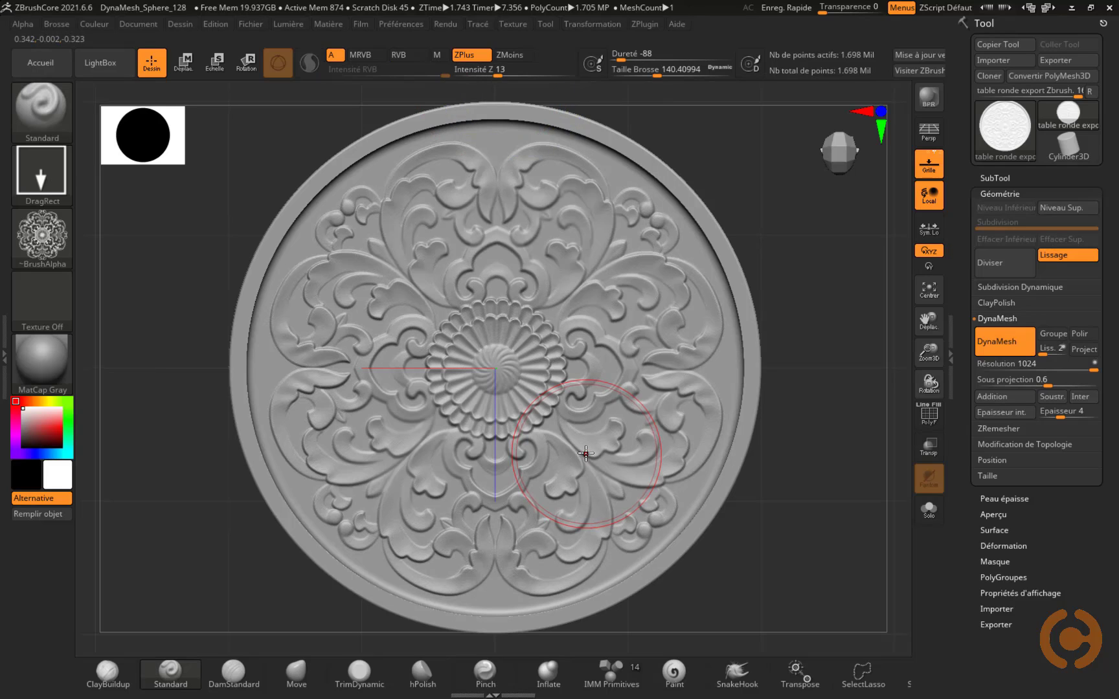
key(ctrl+z)
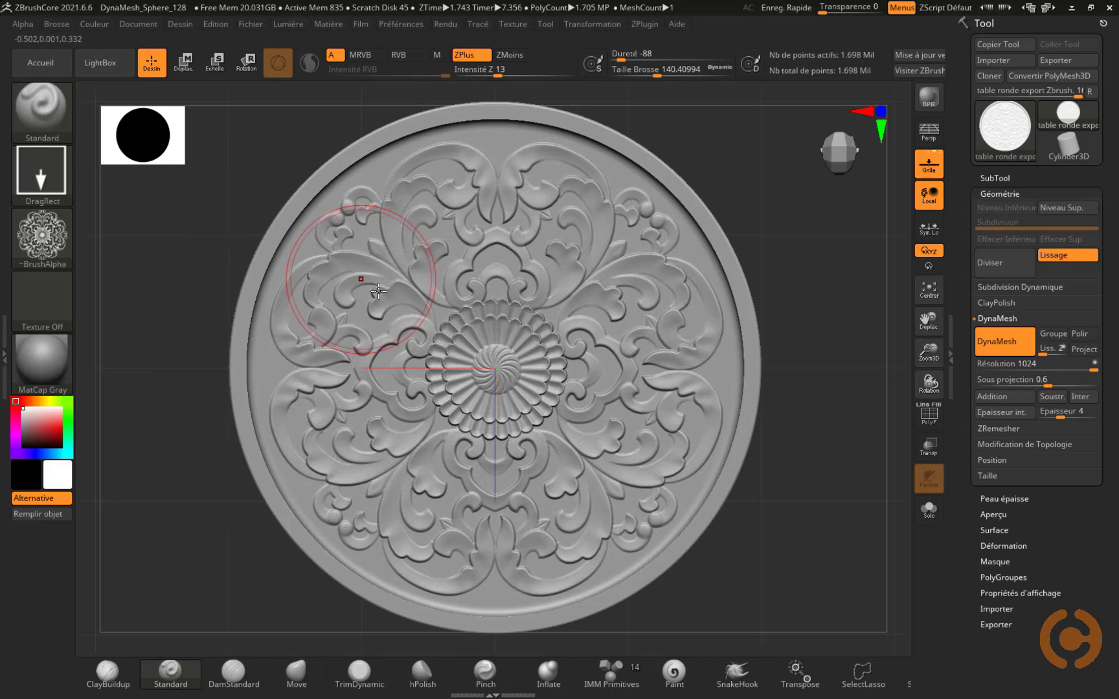
Step: Switch the masking brush to MaskCircle and set its stroke to DragRect
key(ctrl)
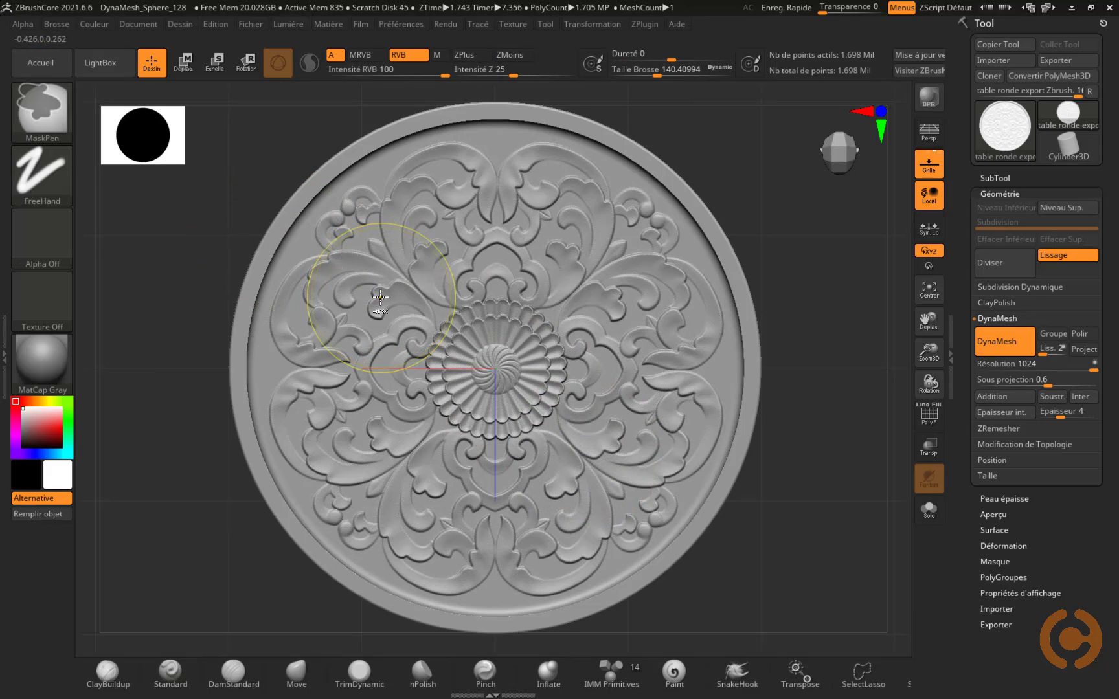
click(52, 107)
click(119, 185)
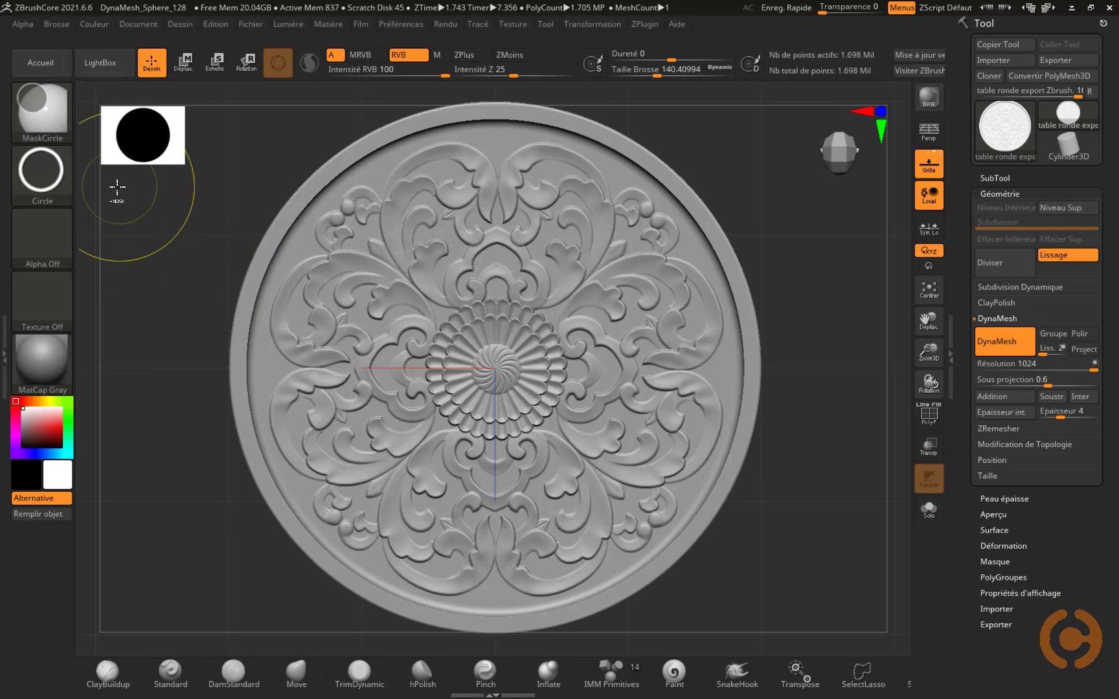
click(43, 187)
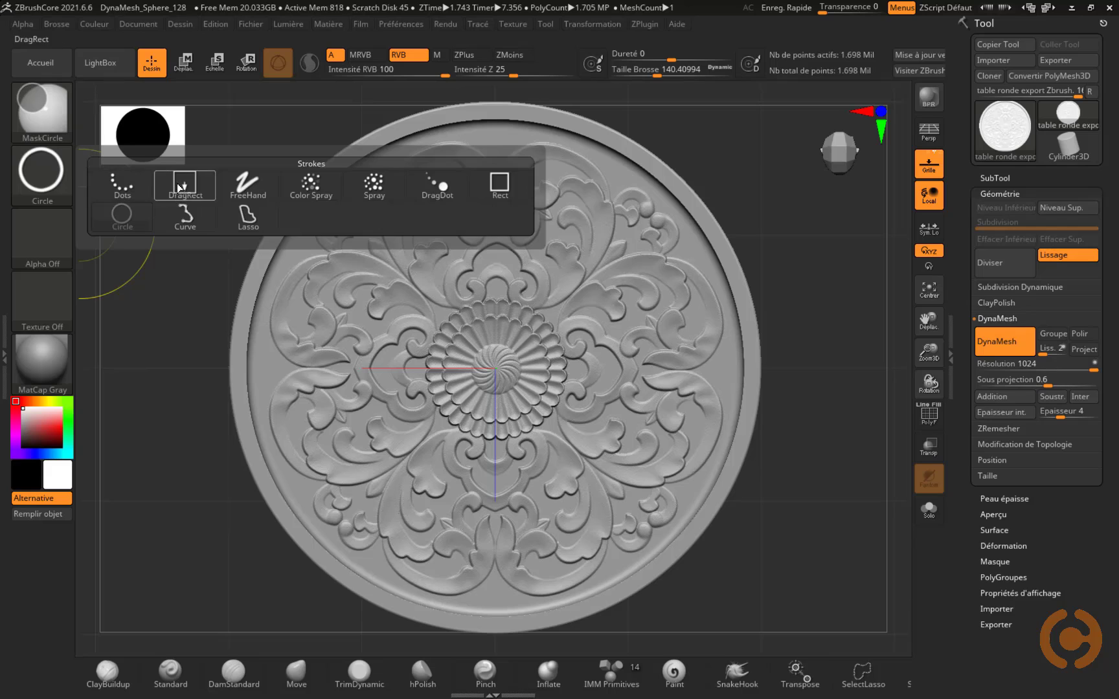
click(178, 185)
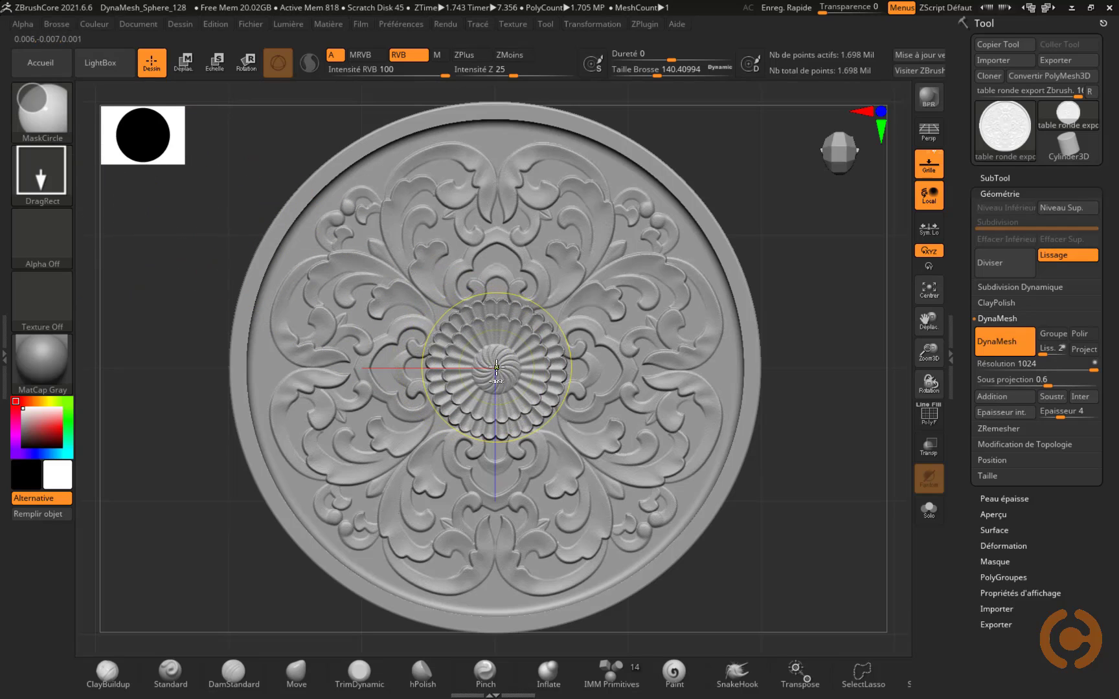
ctrl+drag(496, 367, 632, 477)
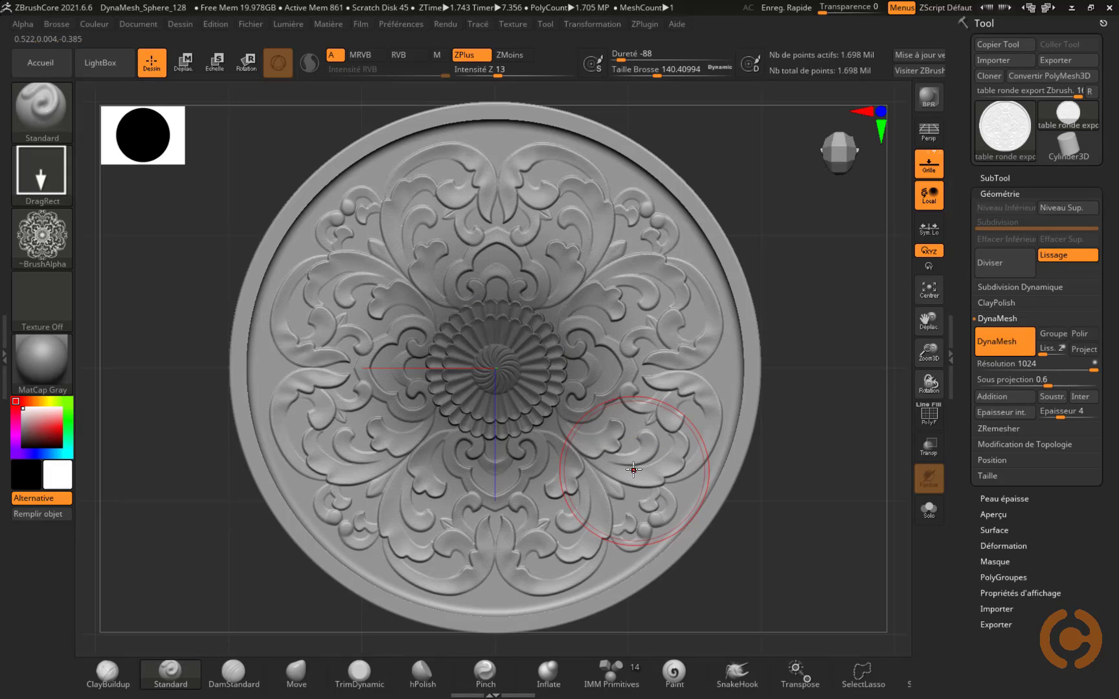
key(ctrl+z)
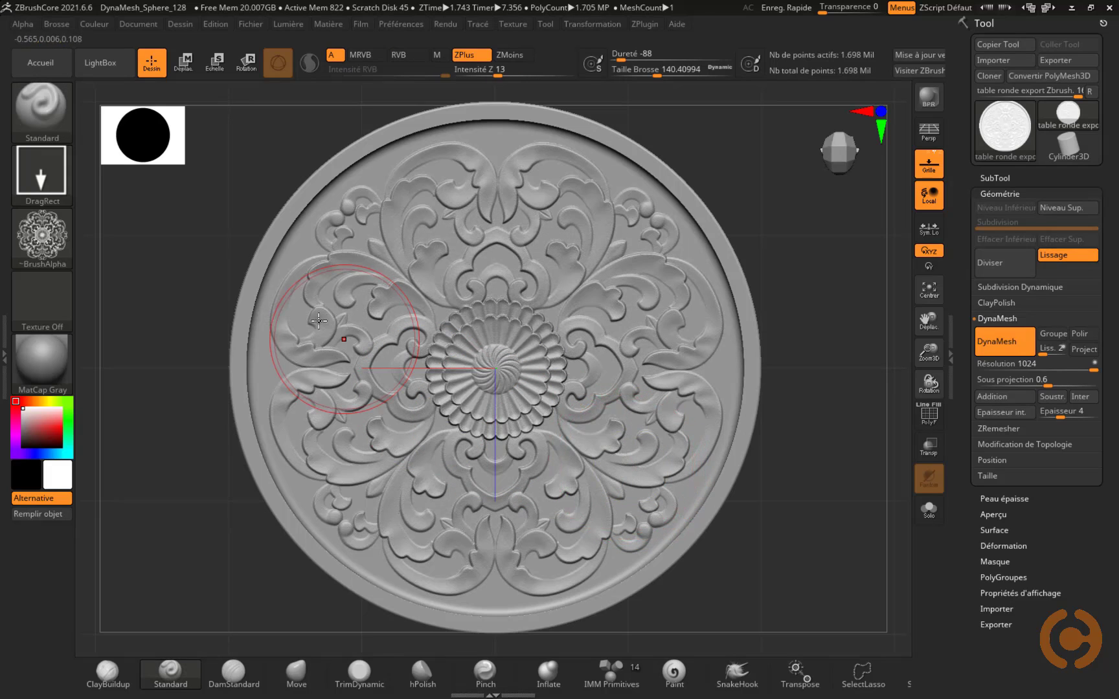
ctrl+drag(296, 213, 375, 171)
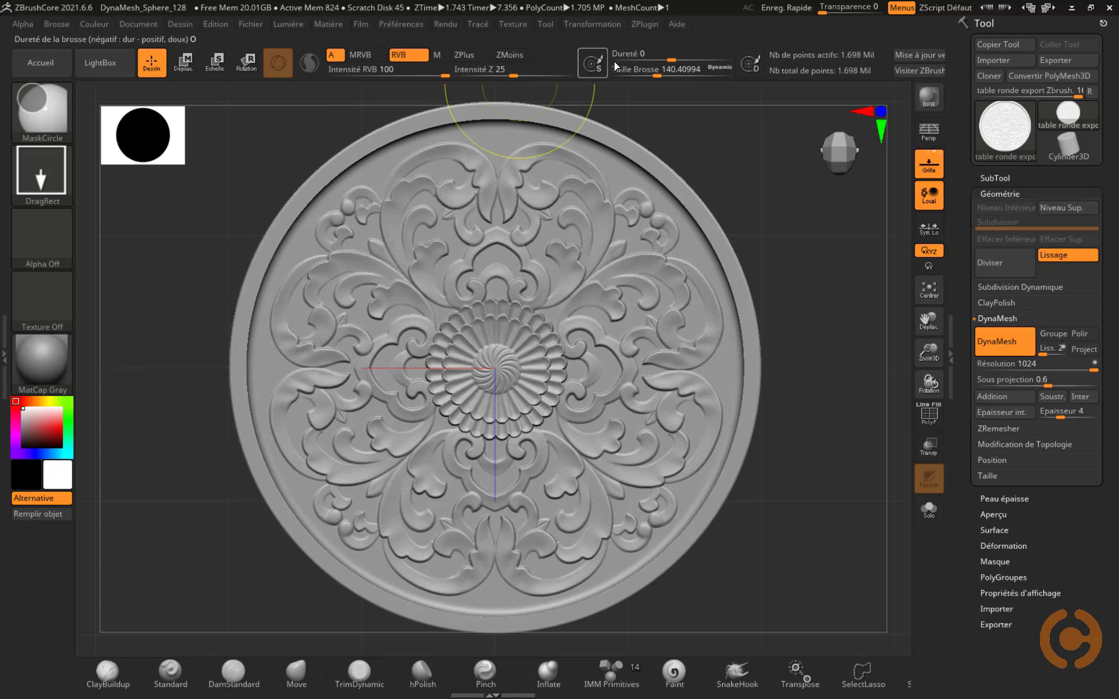
Step: Set the mask brush hardness to -100, mask the recessed ornament from the tabletop's centre and invert the mask onto the rim
drag(668, 61, 610, 57)
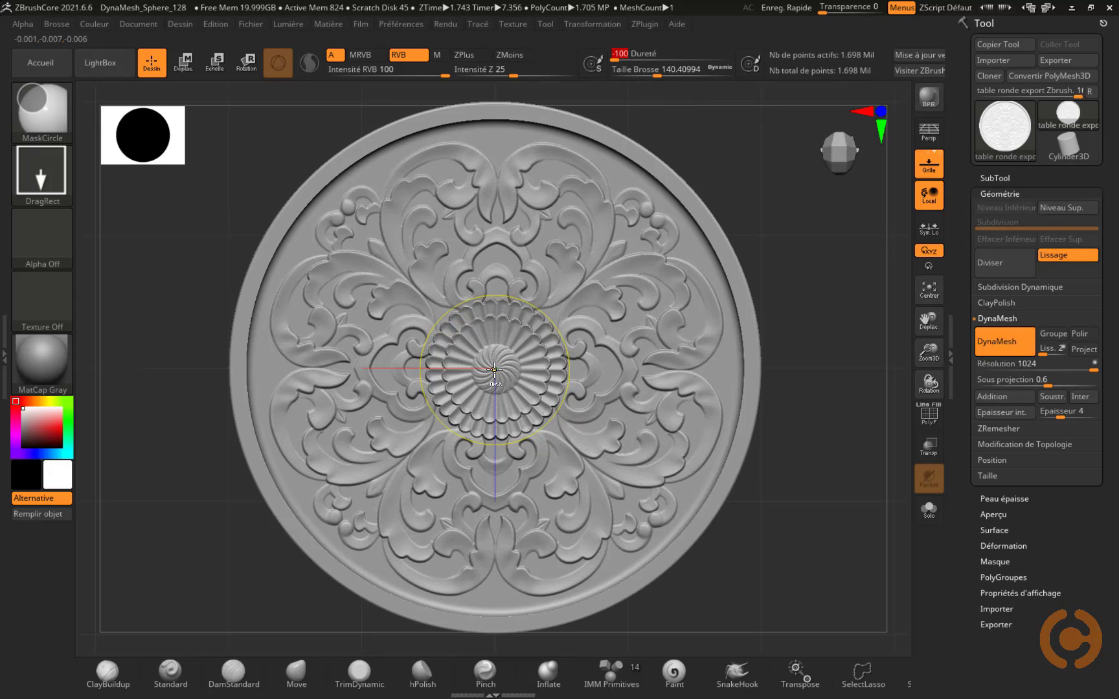
mouse_move(504, 384)
ctrl+mouse_down()
mouse_move(633, 528)
mouse_move(662, 540)
ctrl+mouse_up()
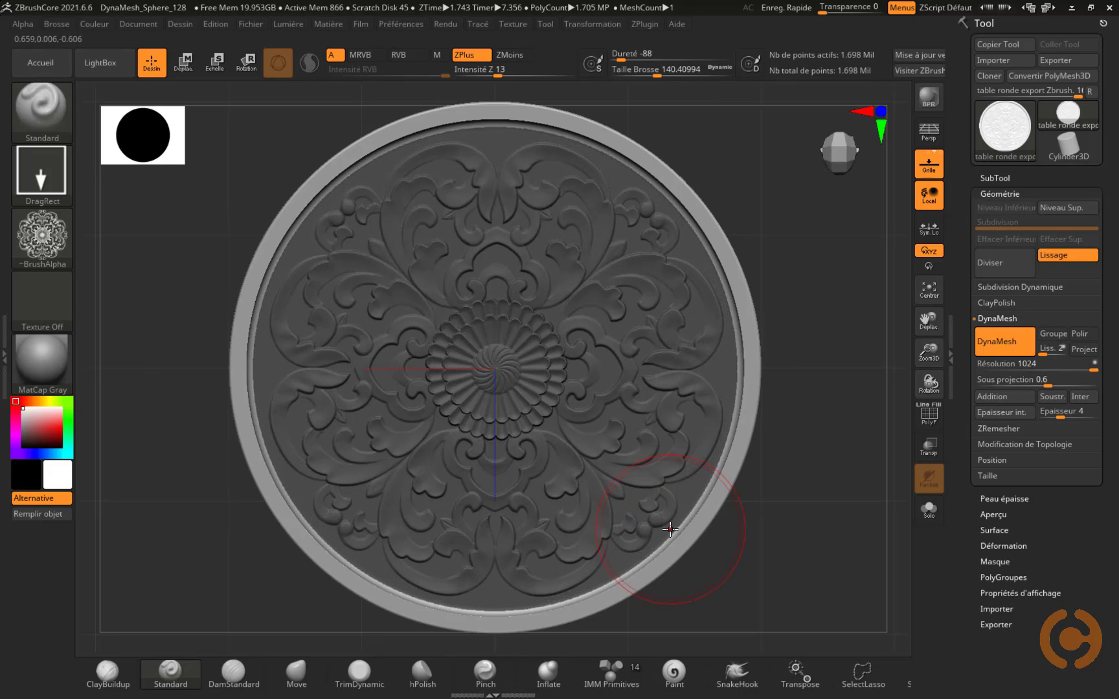
key(ctrl+i)
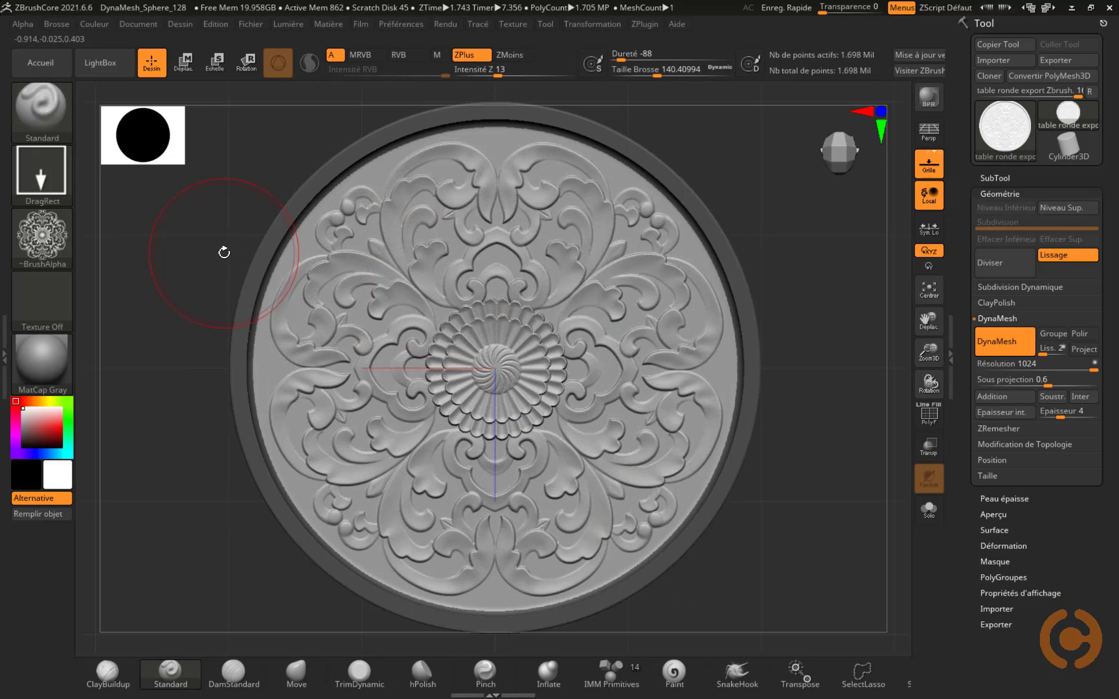
Step: Fine-tune the Smooth brush's hardness, then clear the rim mask and update the tabletop's DynaMesh
key(shift)
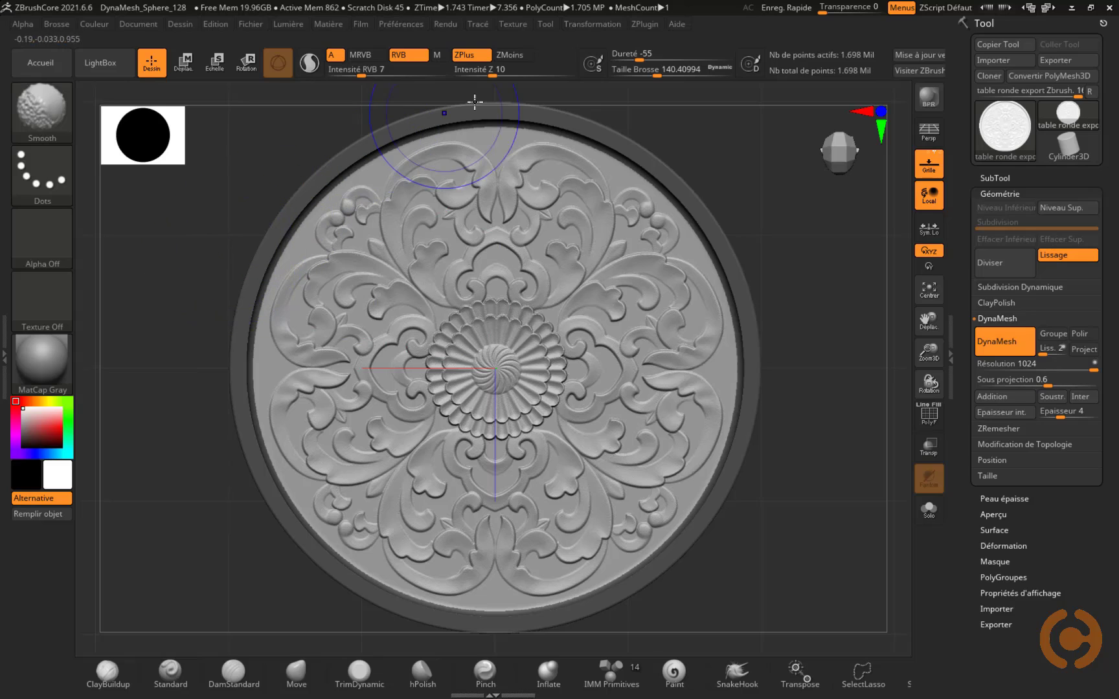
drag(639, 60, 635, 61)
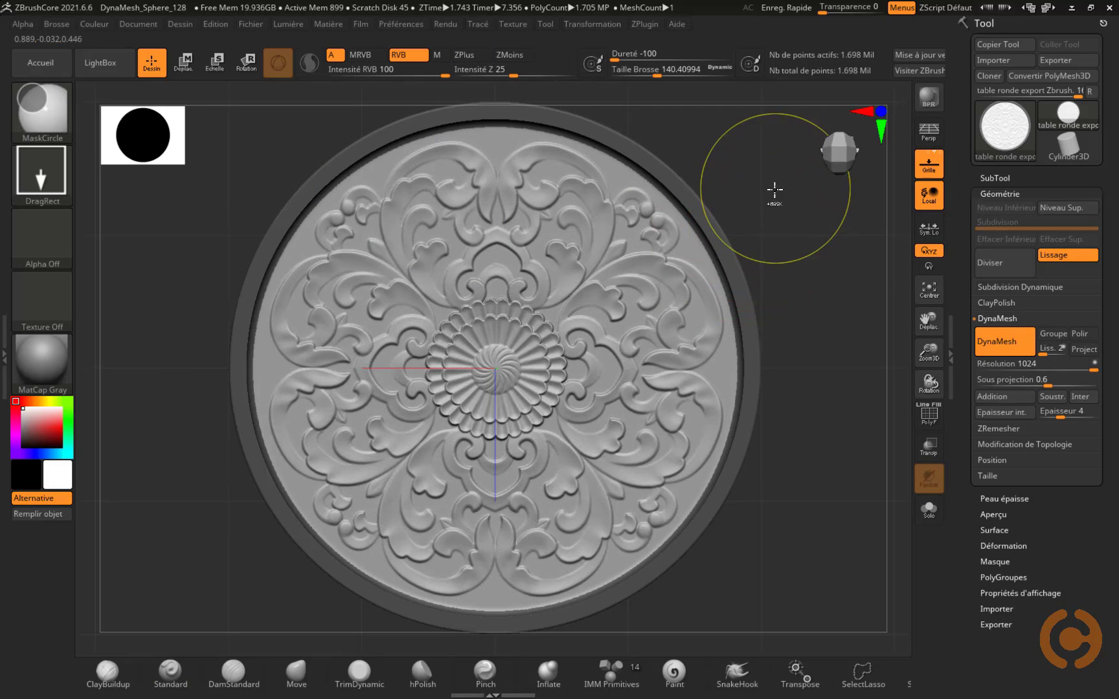
mouse_move(774, 192)
ctrl+mouse_down()
mouse_move(779, 230)
mouse_move(805, 237)
mouse_move(816, 201)
ctrl+mouse_up()
Step: Apply the Gold material to the tabletop and frame the whole ornament in a tilted view
drag(928, 355, 953, 453)
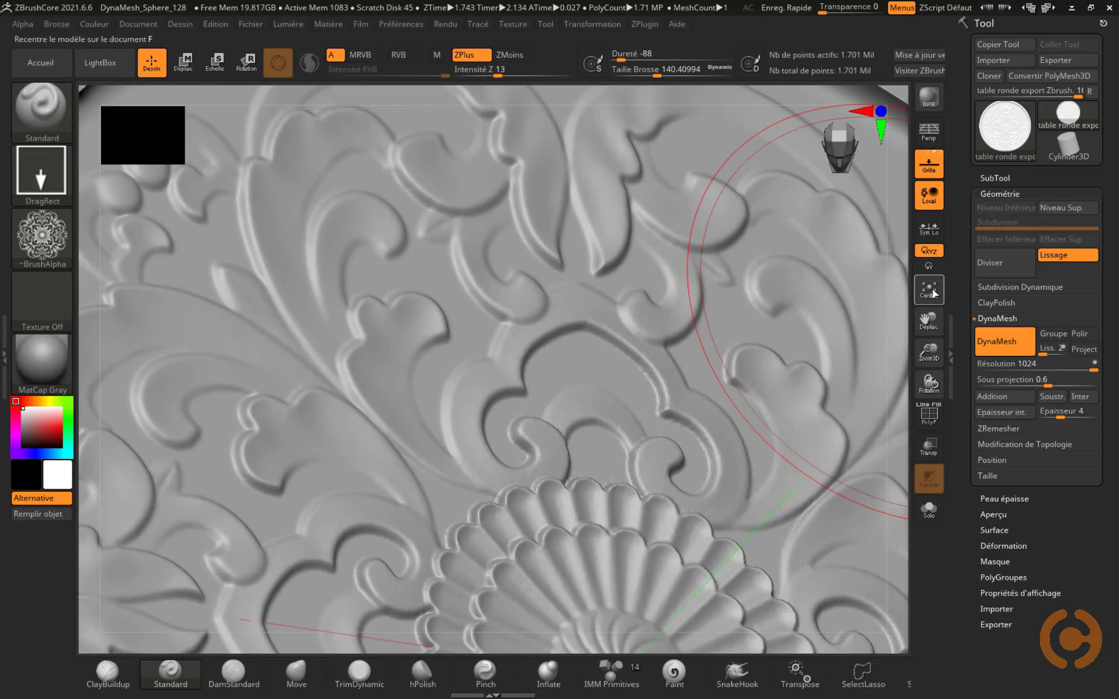
drag(929, 317, 938, 308)
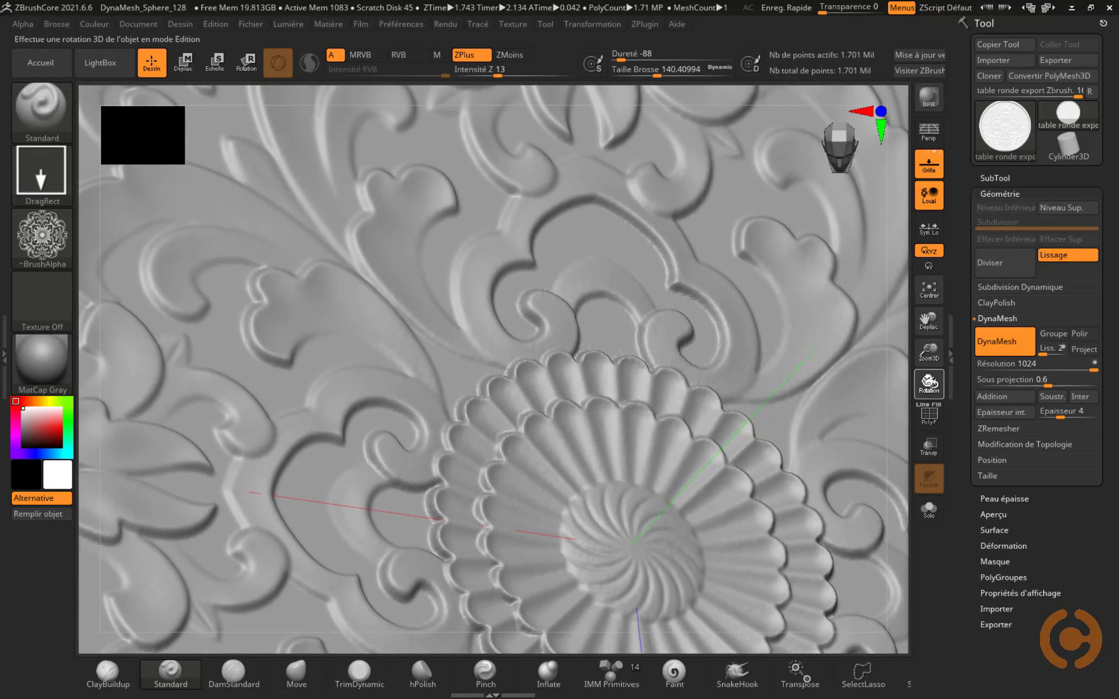
drag(929, 382, 927, 329)
click(626, 425)
drag(397, 543, 447, 592)
click(929, 299)
drag(875, 307, 825, 316)
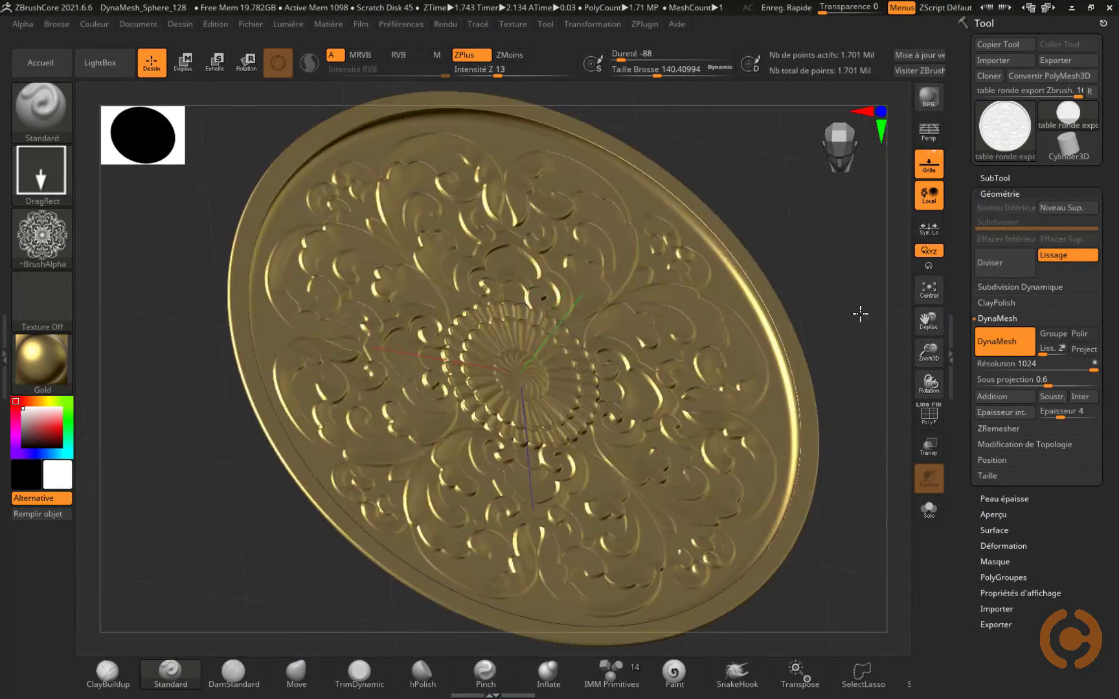